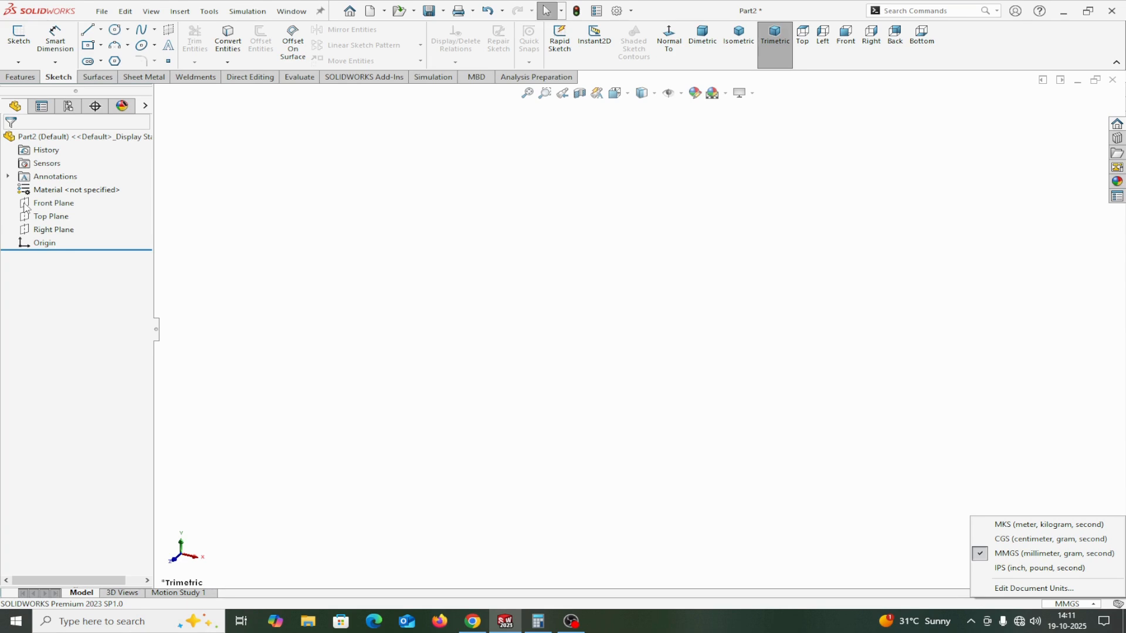
Sketch a horizontal line about 101 mm long on the Front Plane, starting at the origin.
{"action": "left_click", "coordinate": [26, 205]}
{"action": "left_click", "coordinate": [30, 203]}
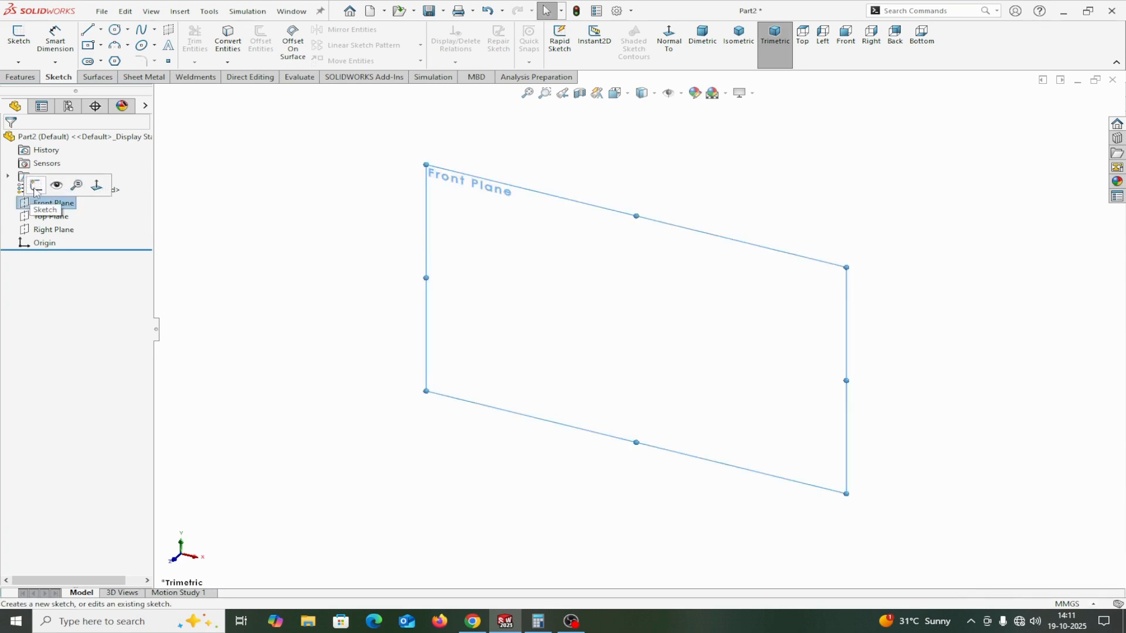
{"action": "left_click", "coordinate": [35, 188]}
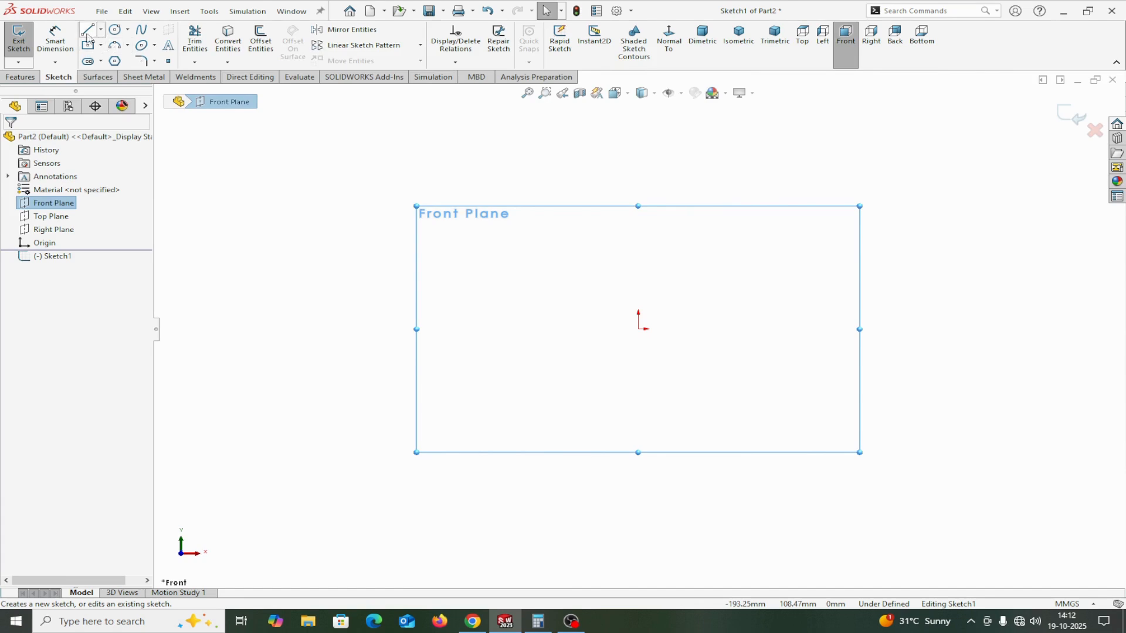
{"action": "left_click", "coordinate": [88, 30]}
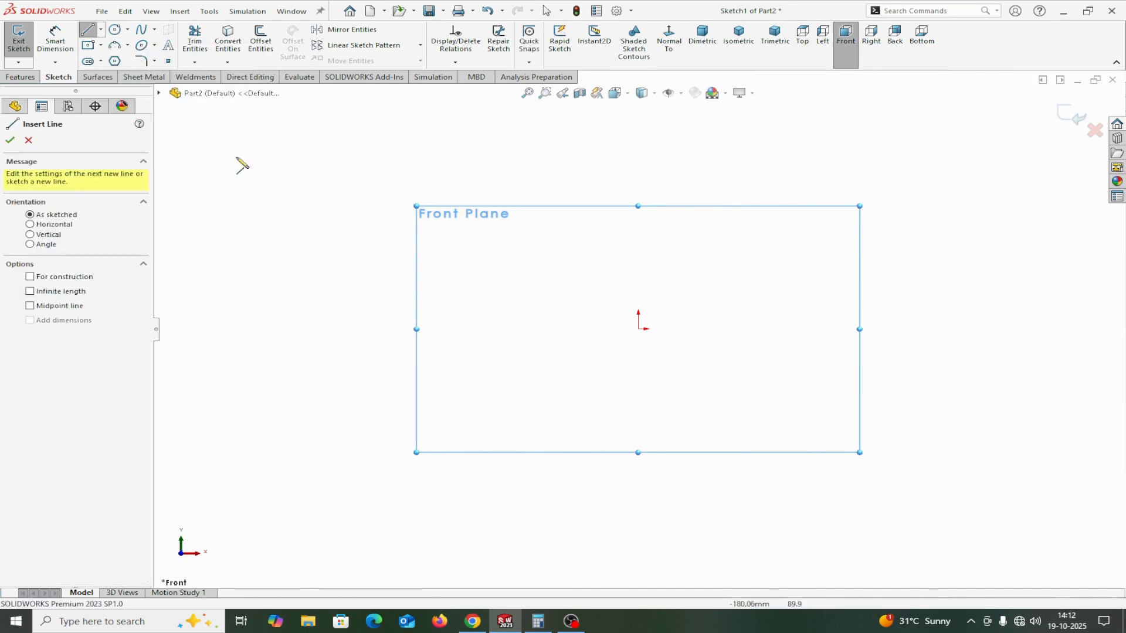
{"action": "left_click", "coordinate": [639, 329]}
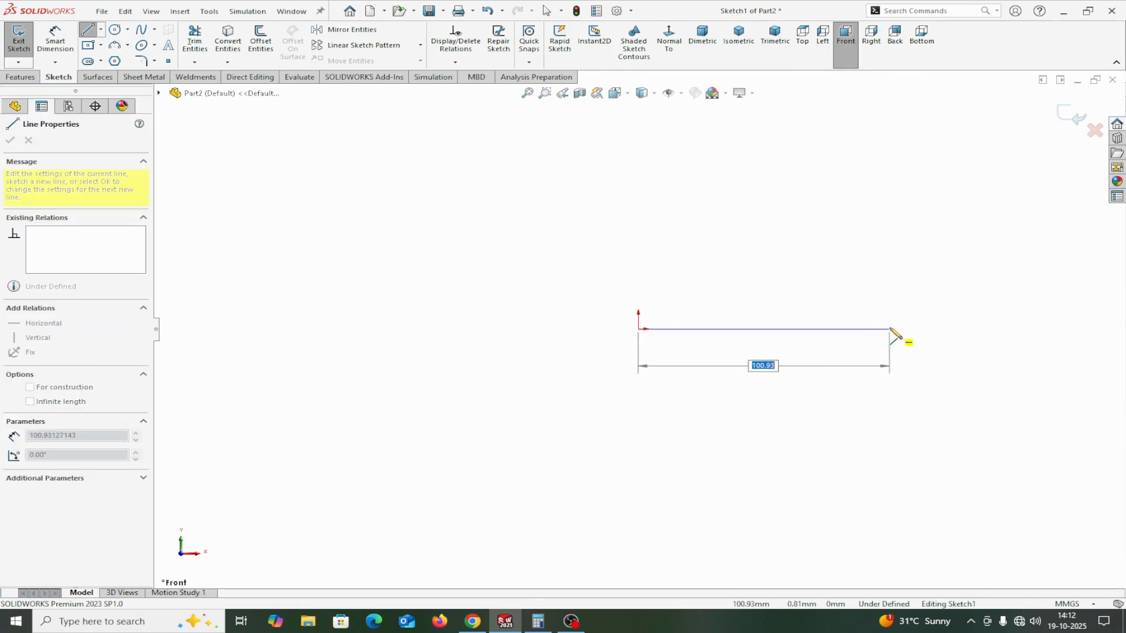
{"action": "left_click", "coordinate": [891, 329]}
{"action": "right_click", "coordinate": [892, 332]}
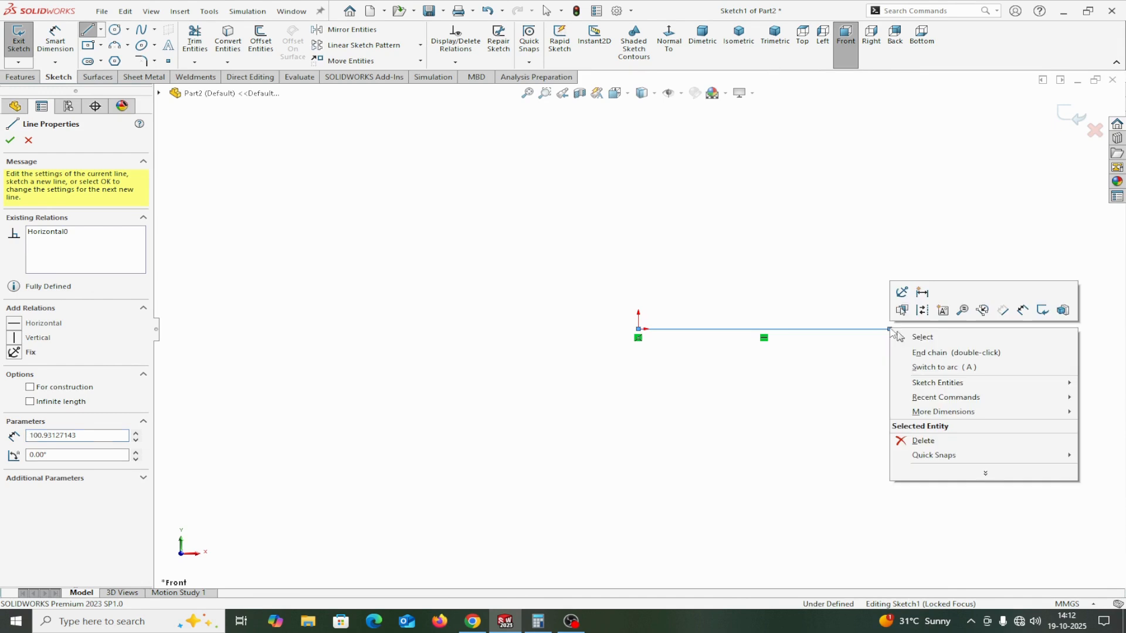
{"action": "left_click", "coordinate": [914, 336]}
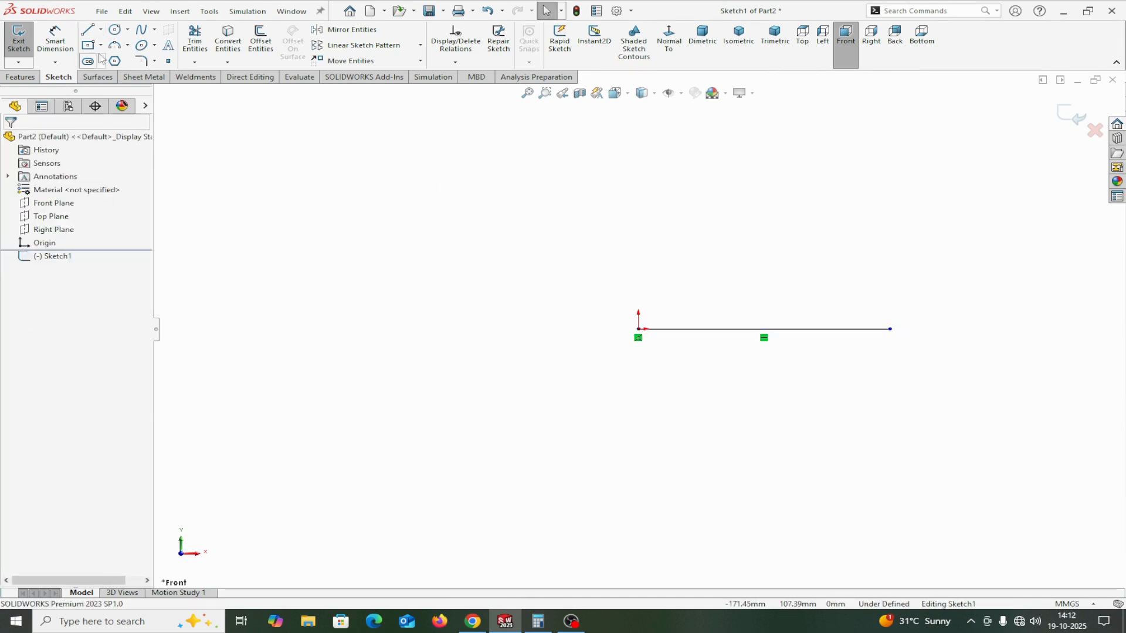
Dimension the horizontal line's length and set it to 600 mm.
{"action": "left_click", "coordinate": [55, 39]}
{"action": "left_click", "coordinate": [809, 330]}
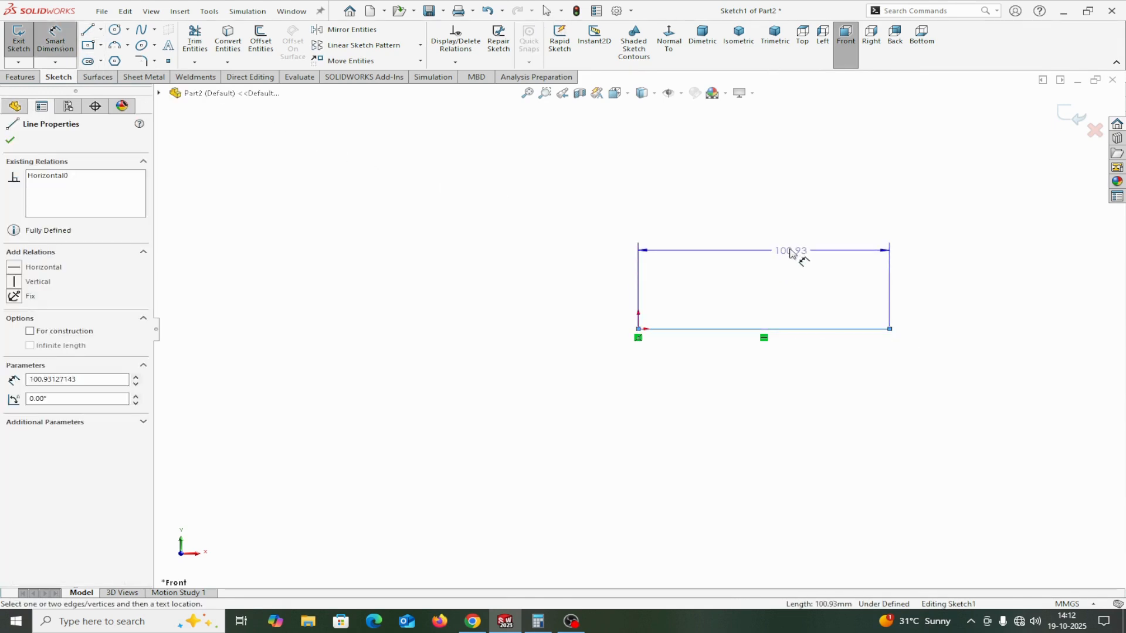
{"action": "left_click", "coordinate": [788, 238]}
{"action": "type", "text": "600"}
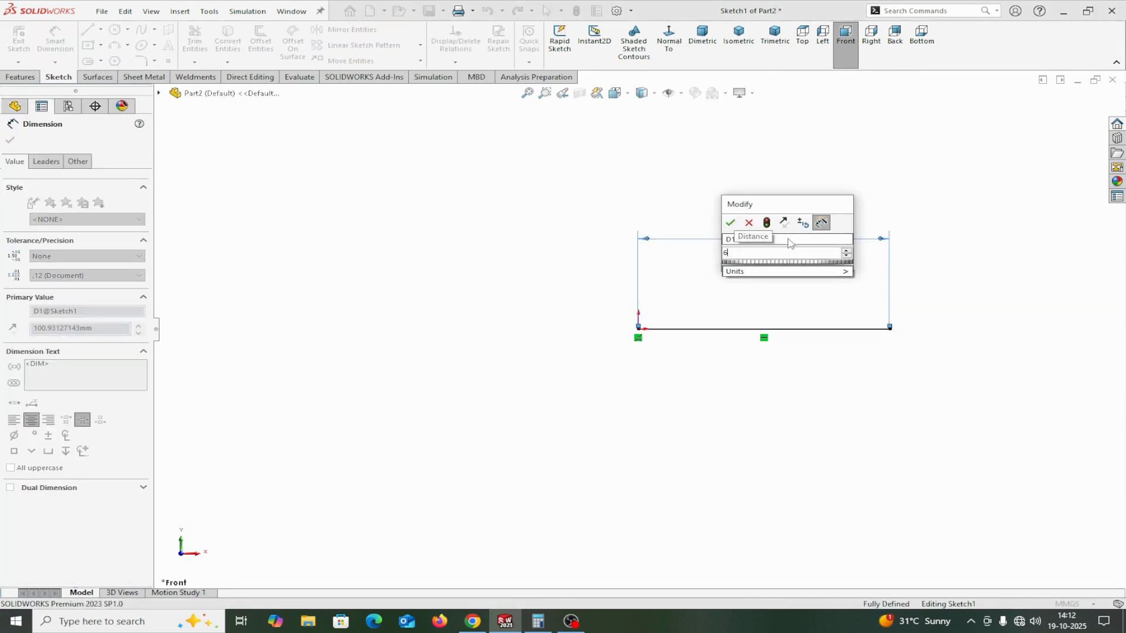
{"action": "left_click", "coordinate": [730, 223]}
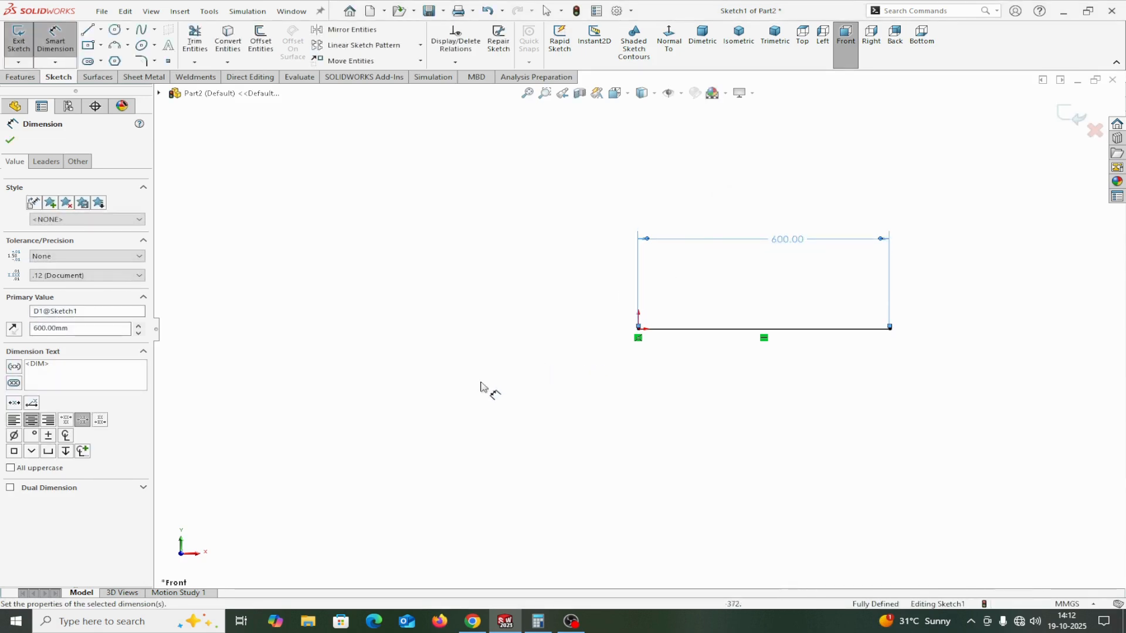
{"action": "left_click", "coordinate": [10, 141]}
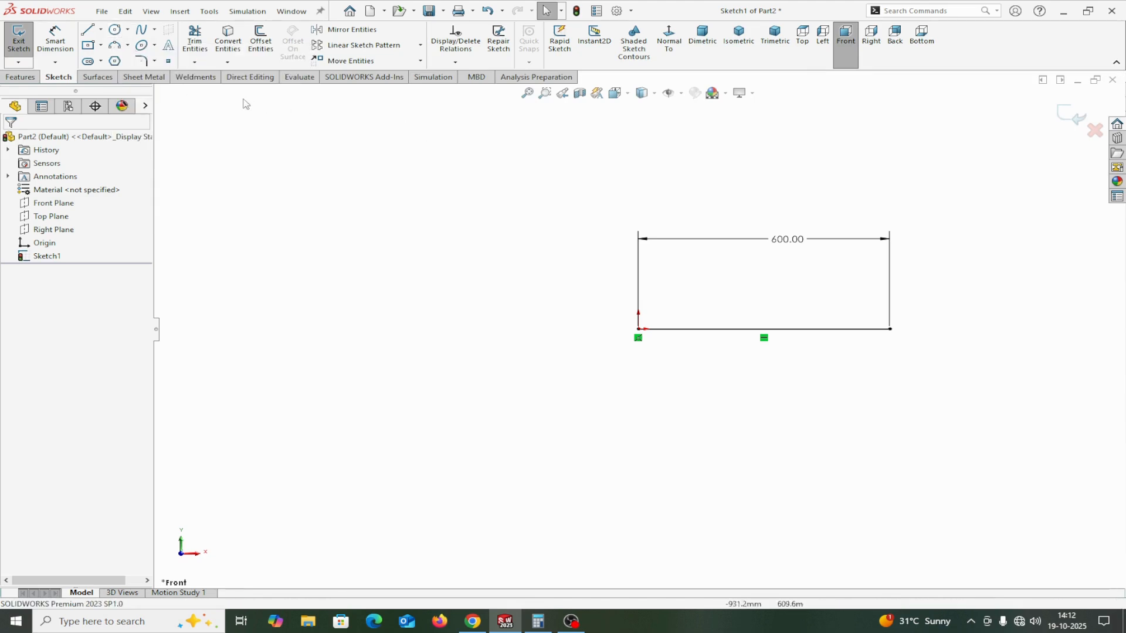
Finish the sketch and create an iso pipe structural member, size 33.7 x 4.0, along the 600 mm line in a weldment.
{"action": "left_click", "coordinate": [196, 77]}
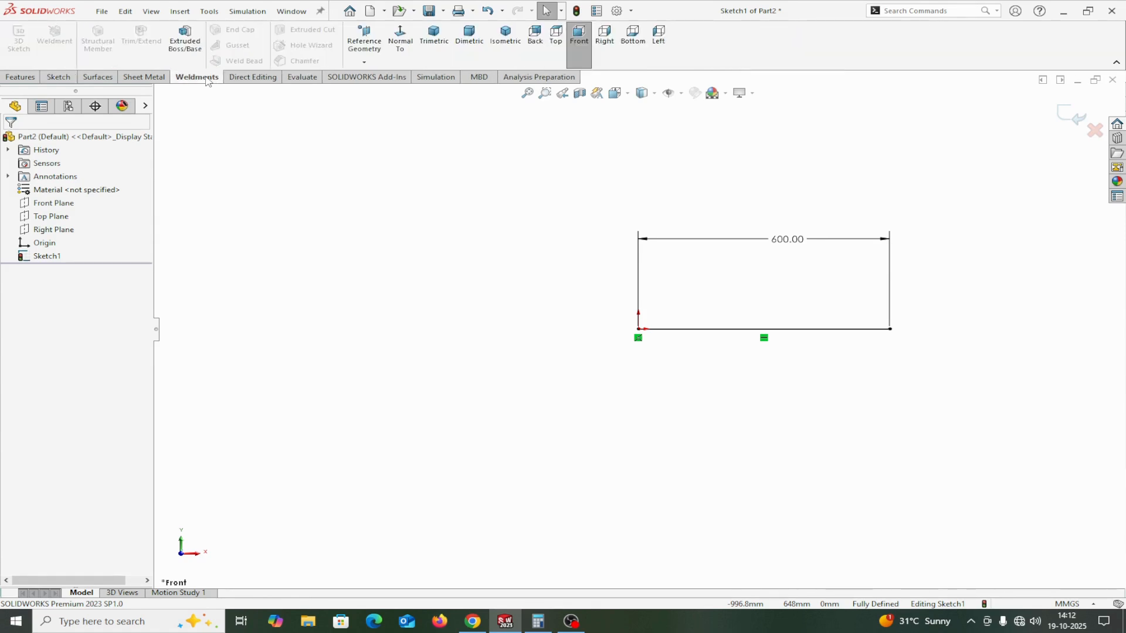
{"action": "left_click", "coordinate": [1072, 117]}
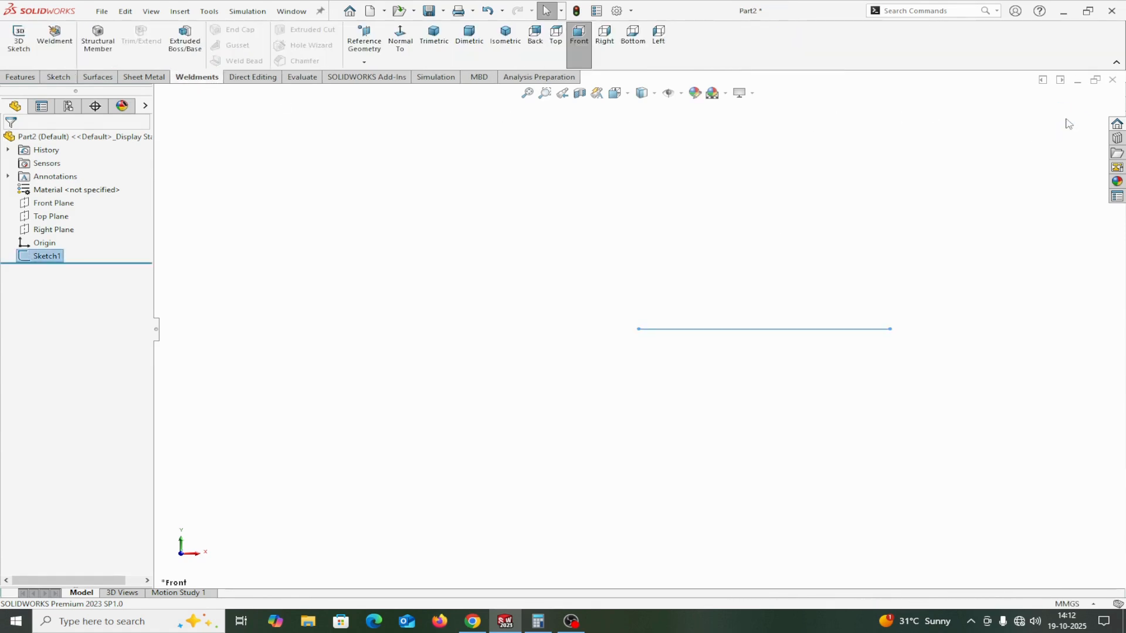
{"action": "left_click", "coordinate": [52, 44]}
{"action": "left_click", "coordinate": [97, 40]}
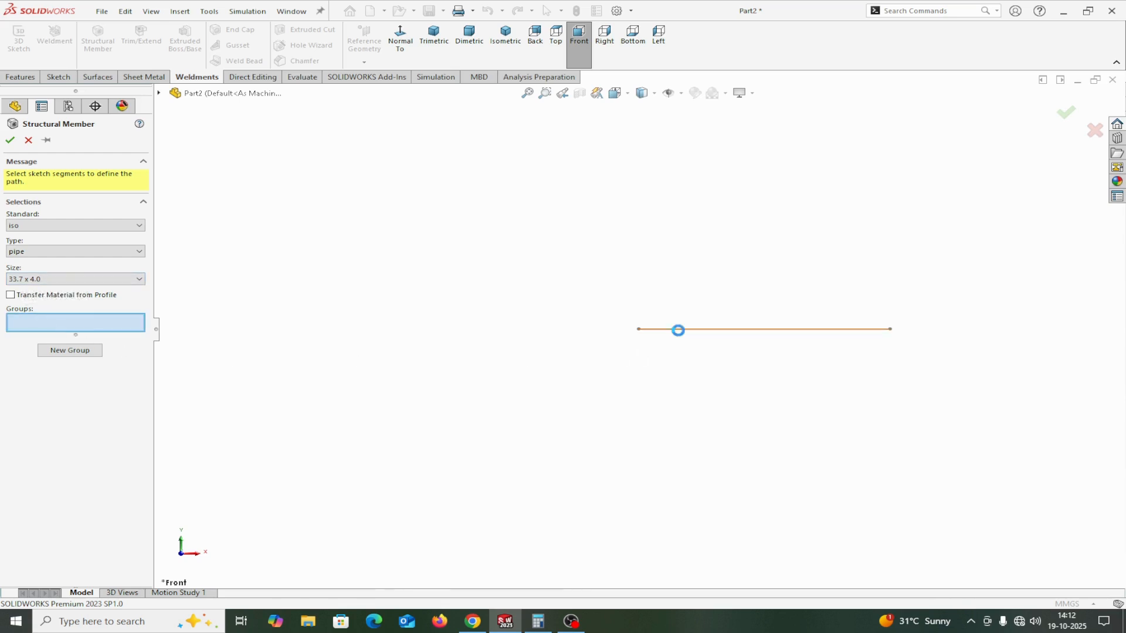
{"action": "left_click", "coordinate": [679, 329]}
{"action": "left_click", "coordinate": [10, 140]}
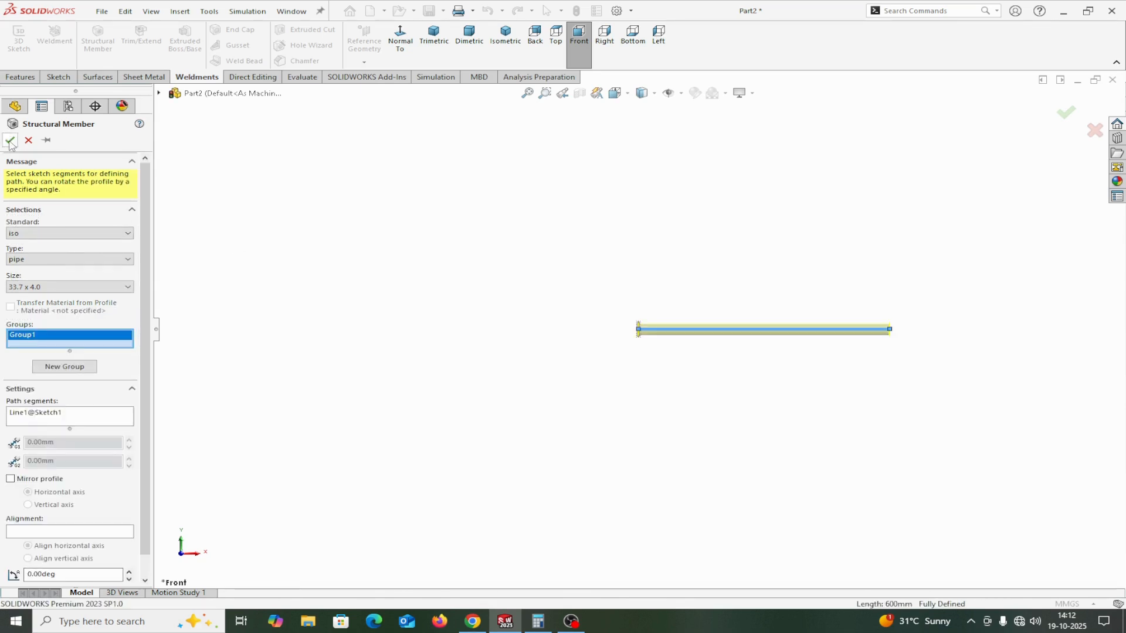
{"action": "middle_click_drag", "start_coordinate": [240, 273], "coordinate": [626, 320]}
{"action": "scroll", "coordinate": [716, 346], "scroll_direction": "down", "scroll_amount": 3}
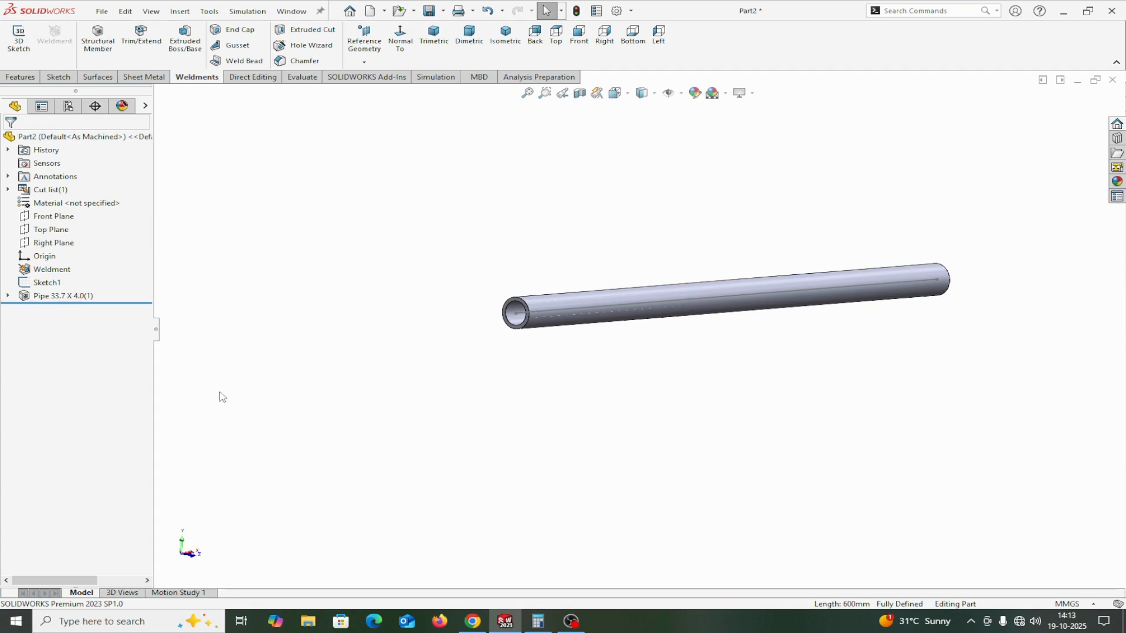
Edit the pipe member's profile sketch and set its outer diameter to 50 mm.
{"action": "left_click", "coordinate": [8, 296]}
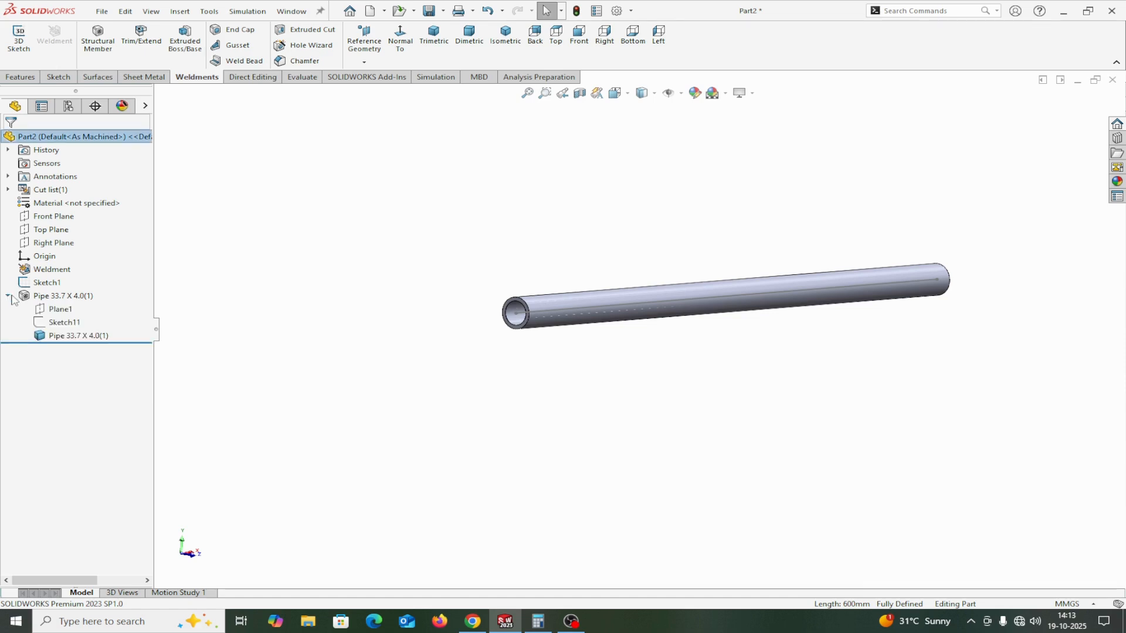
{"action": "left_click", "coordinate": [64, 326]}
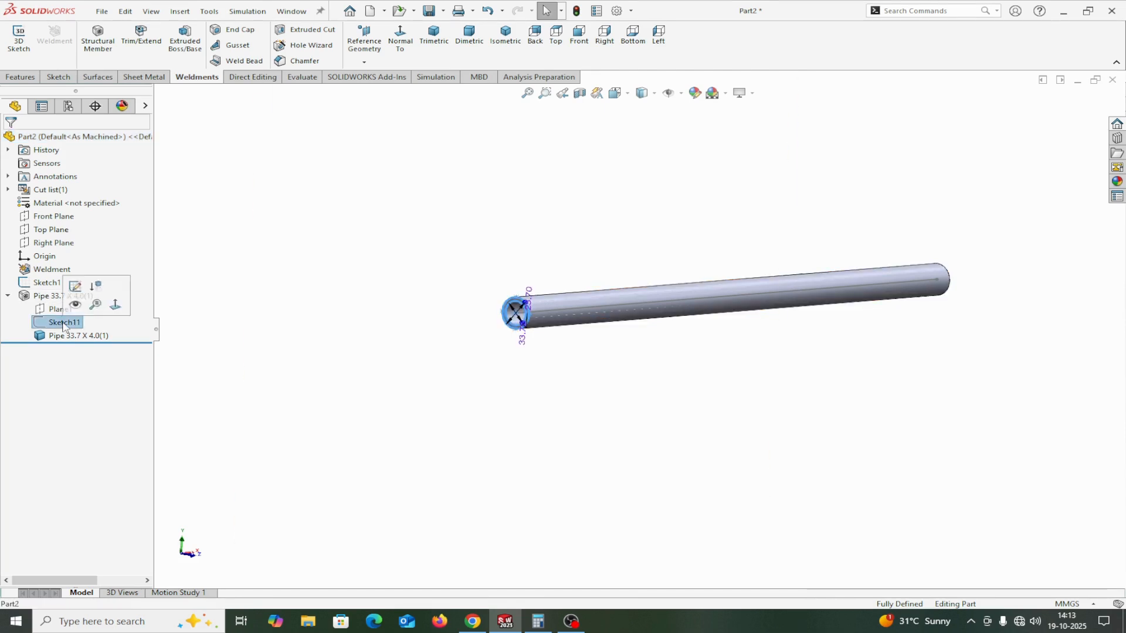
{"action": "left_click", "coordinate": [75, 286]}
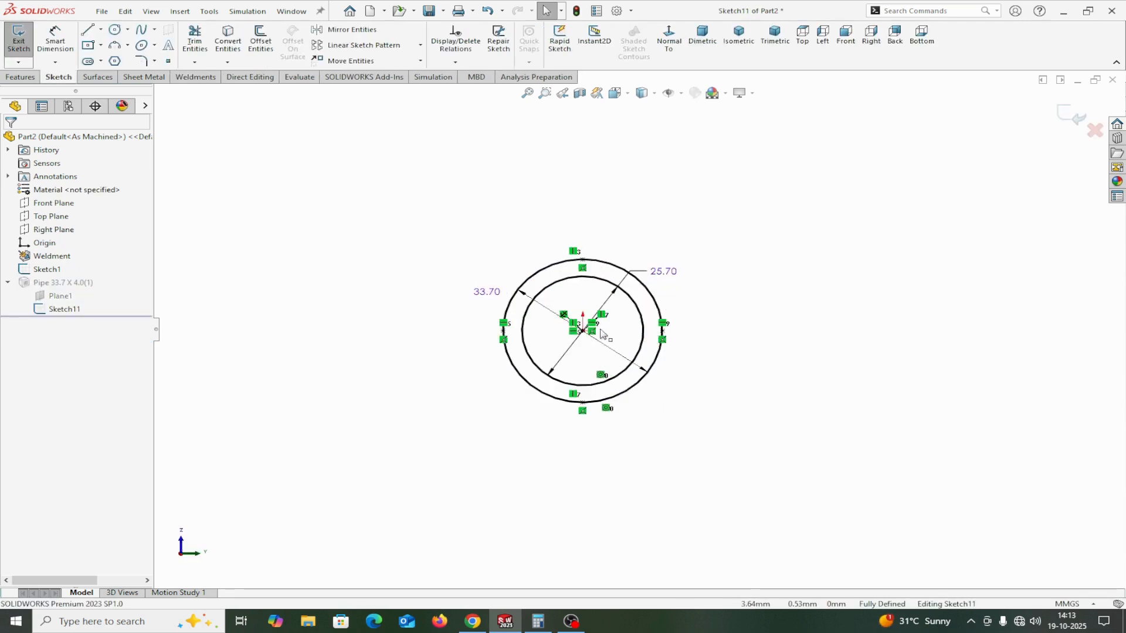
{"action": "scroll", "coordinate": [590, 331], "scroll_direction": "down", "scroll_amount": 4}
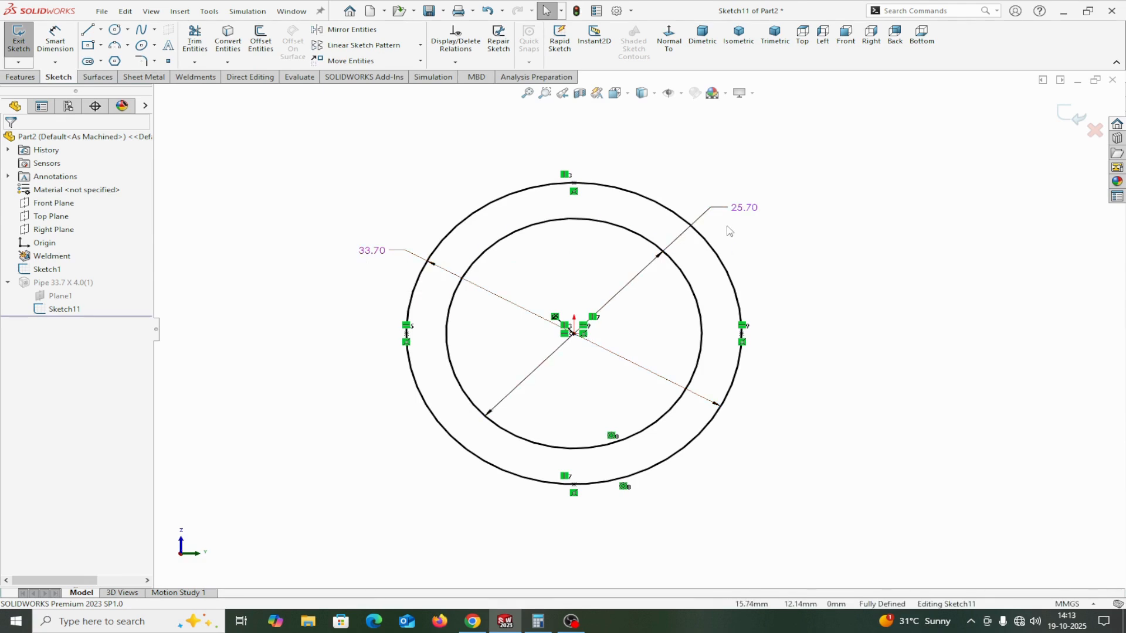
{"action": "double_click", "coordinate": [370, 258]}
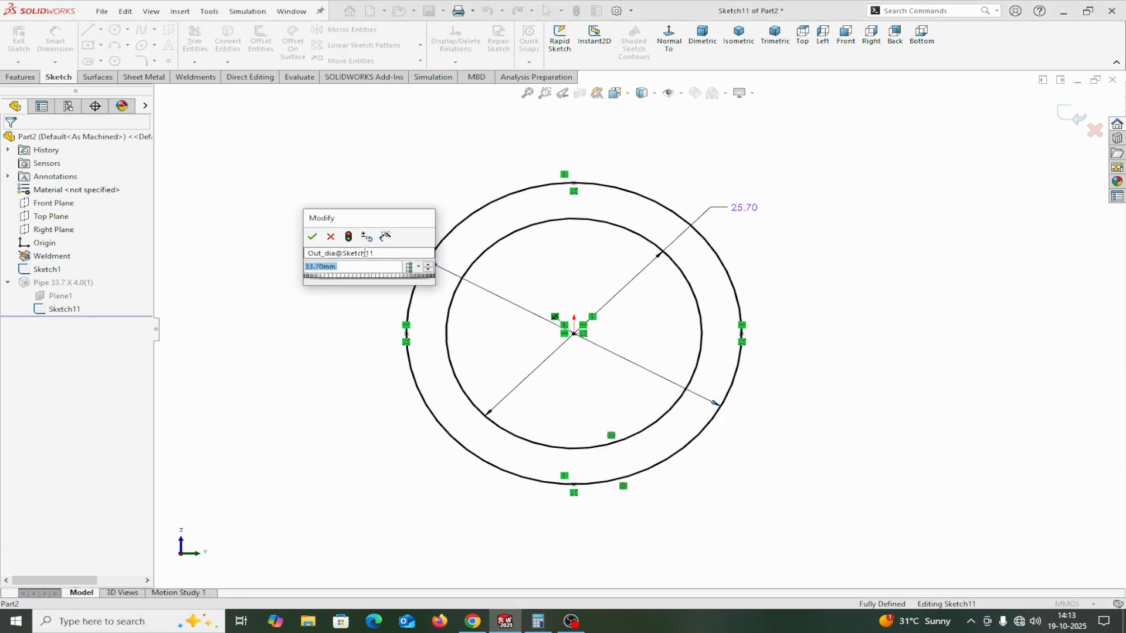
{"action": "type", "text": "50"}
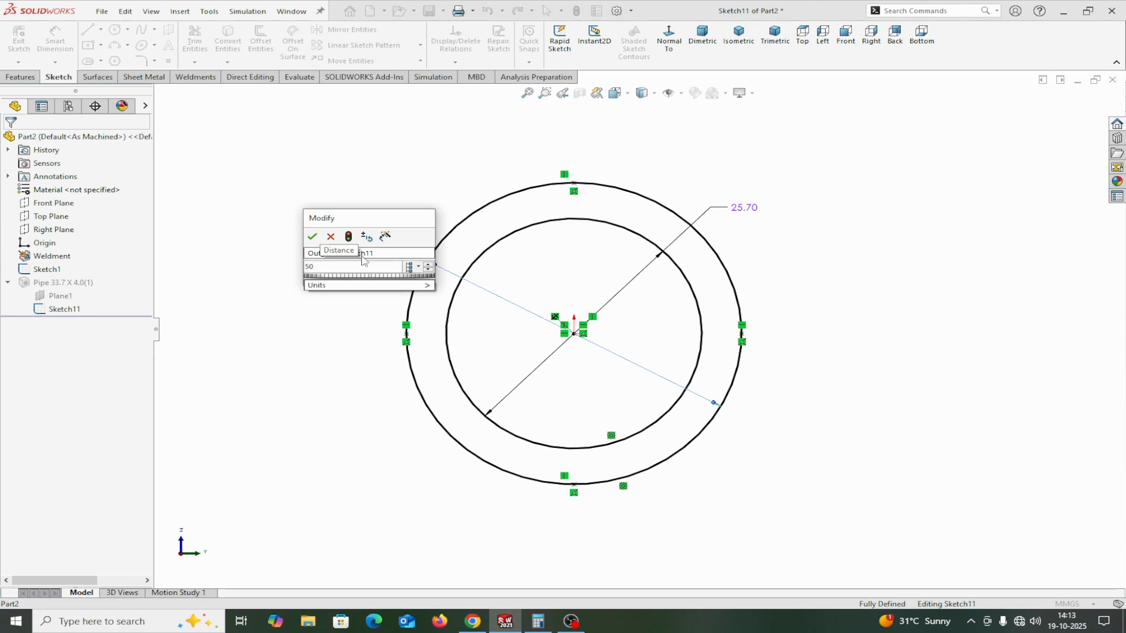
{"action": "left_click", "coordinate": [311, 237]}
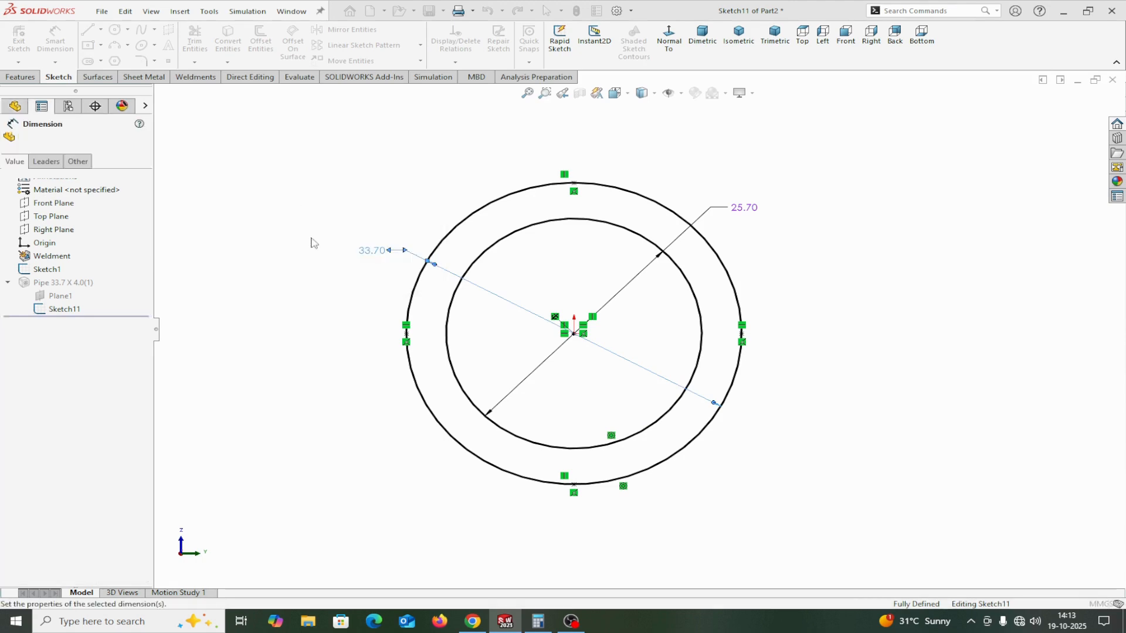
Set the pipe profile's inner diameter to 40 mm and finish the profile sketch.
{"action": "double_click", "coordinate": [743, 210]}
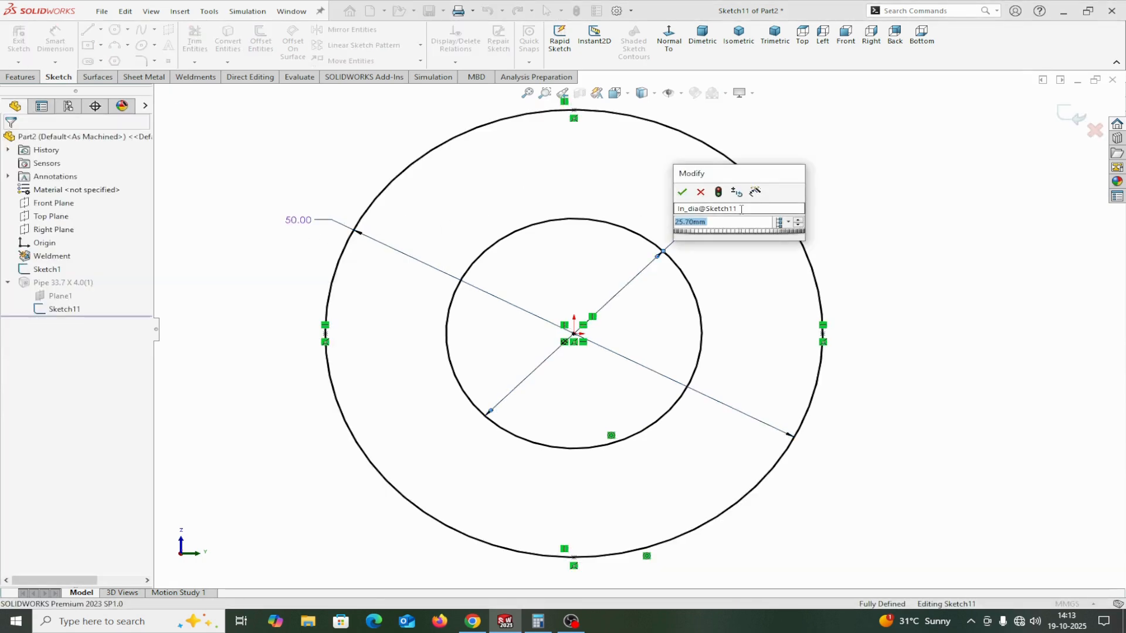
{"action": "type", "text": "40"}
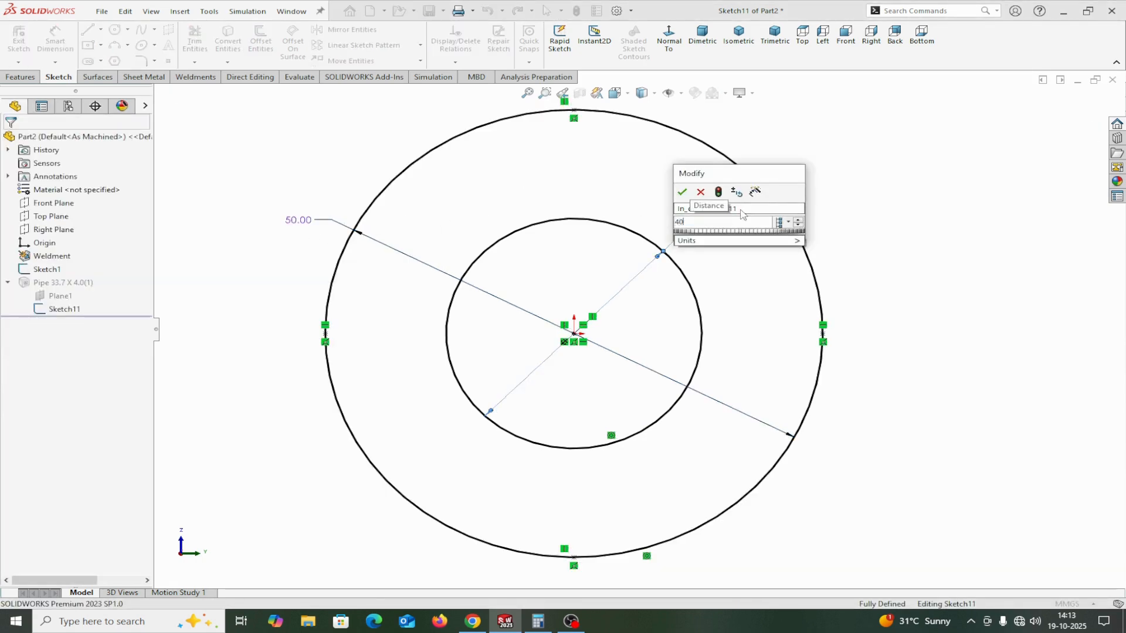
{"action": "left_click", "coordinate": [681, 194]}
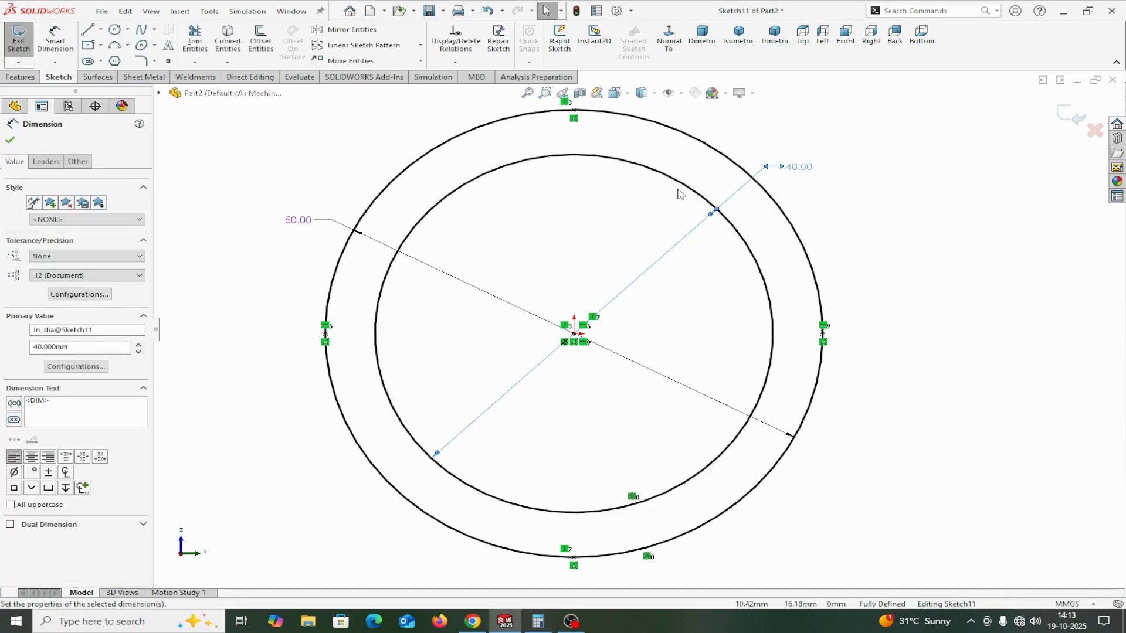
{"action": "left_click", "coordinate": [687, 349]}
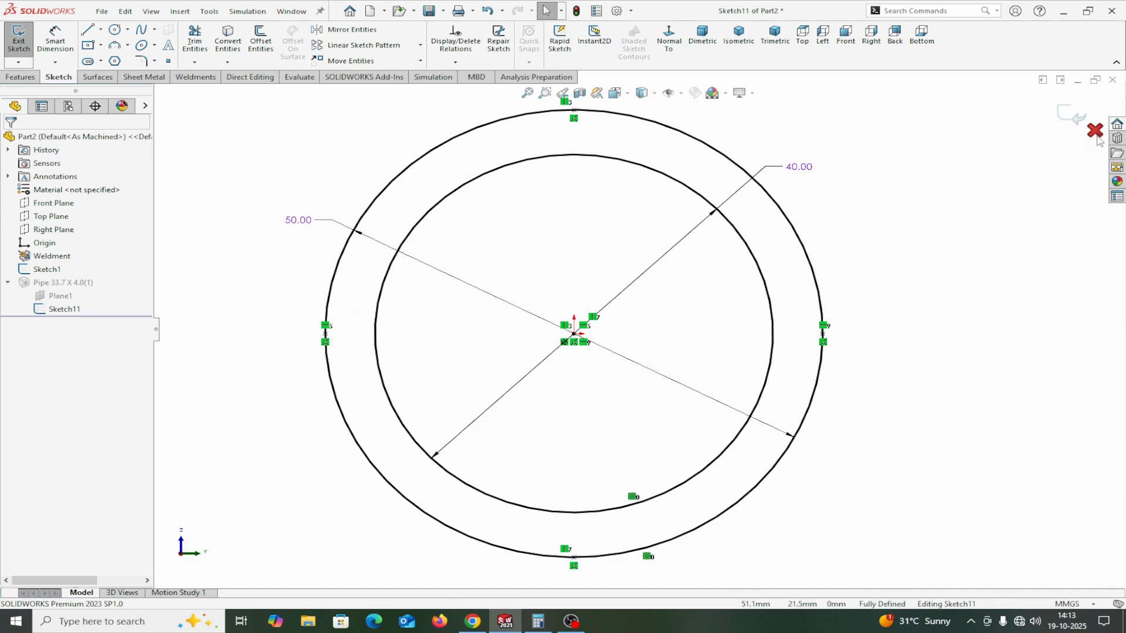
{"action": "left_click", "coordinate": [1068, 120]}
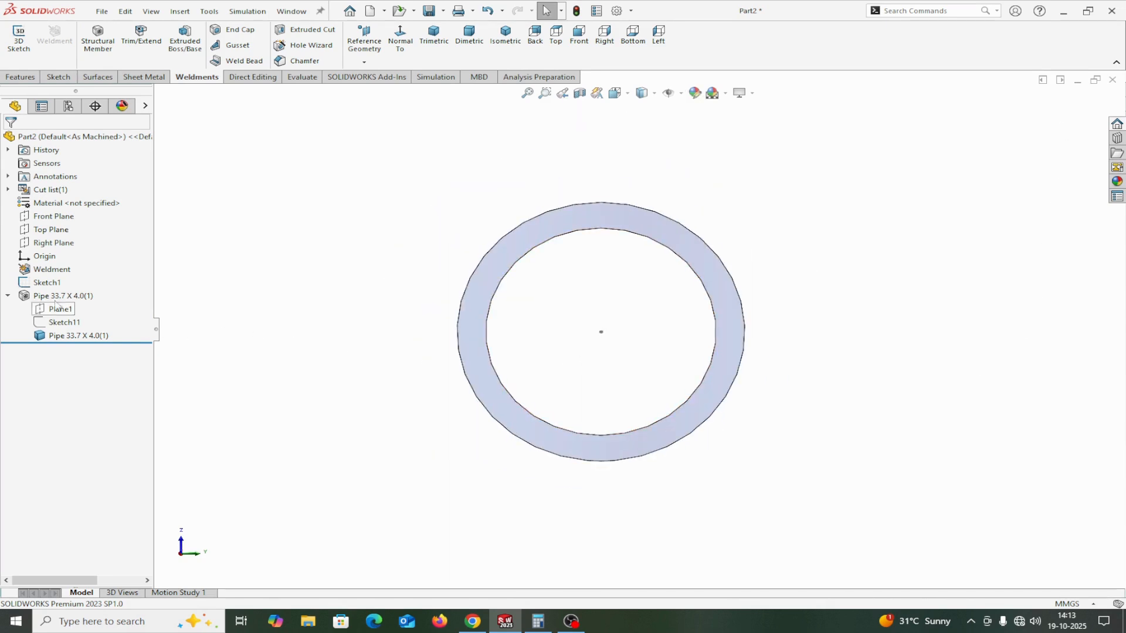
Hide the path line's sketch, Sketch1, so only the pipe body is displayed.
{"action": "left_click", "coordinate": [9, 297]}
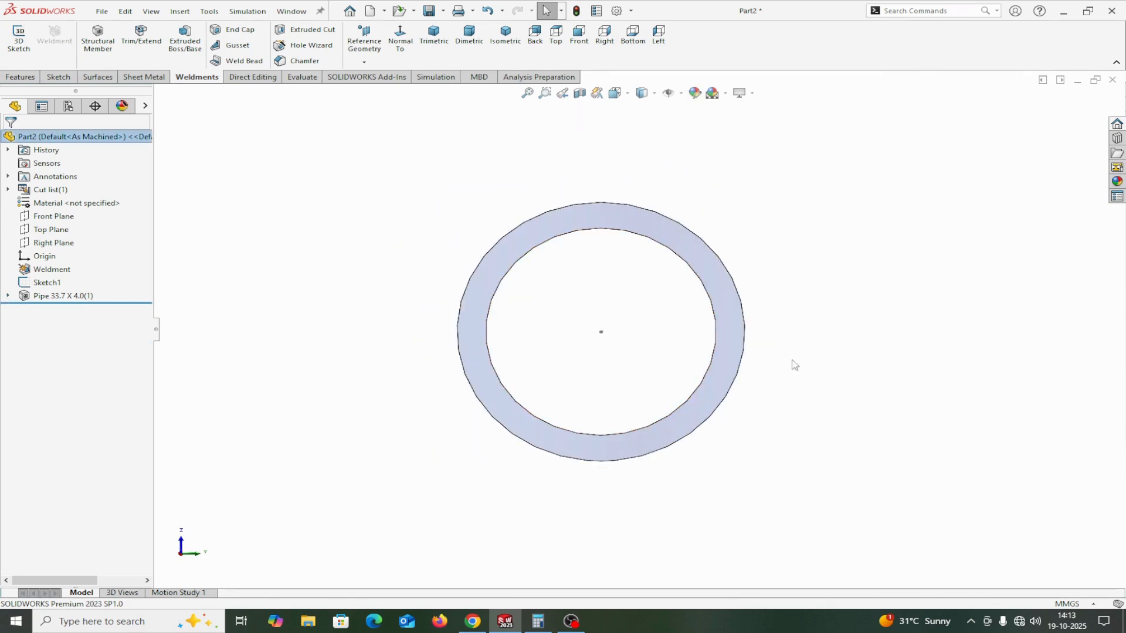
{"action": "middle_click_drag", "start_coordinate": [819, 366], "coordinate": [804, 372]}
{"action": "scroll", "coordinate": [804, 372], "scroll_direction": "up", "scroll_amount": 1}
{"action": "scroll", "coordinate": [804, 377], "scroll_direction": "up", "scroll_amount": 3}
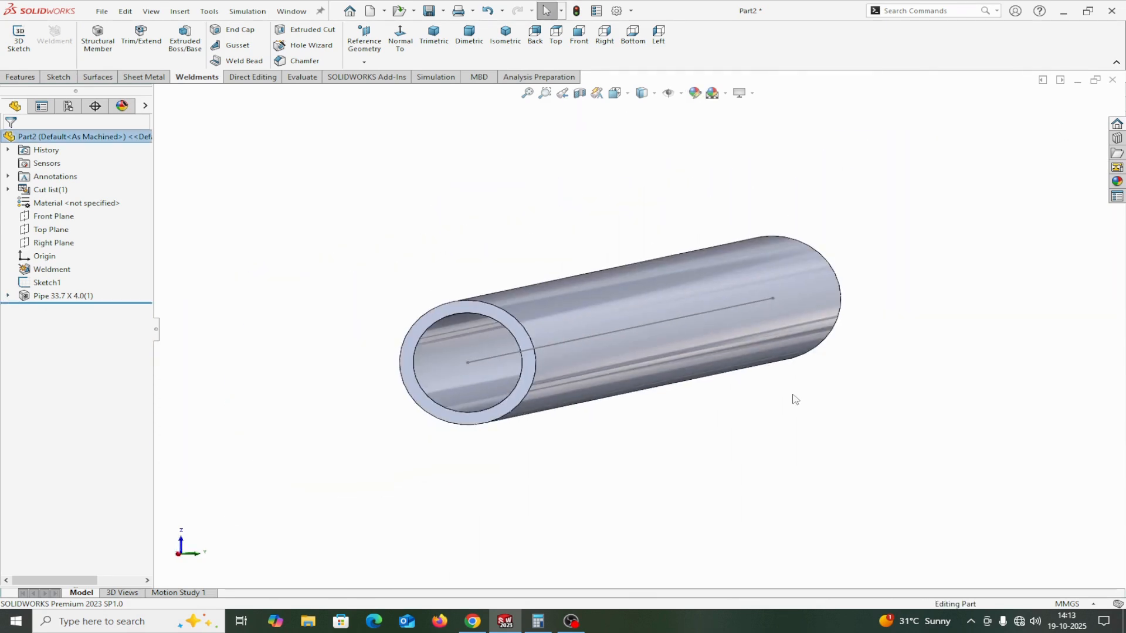
{"action": "right_click", "coordinate": [44, 288]}
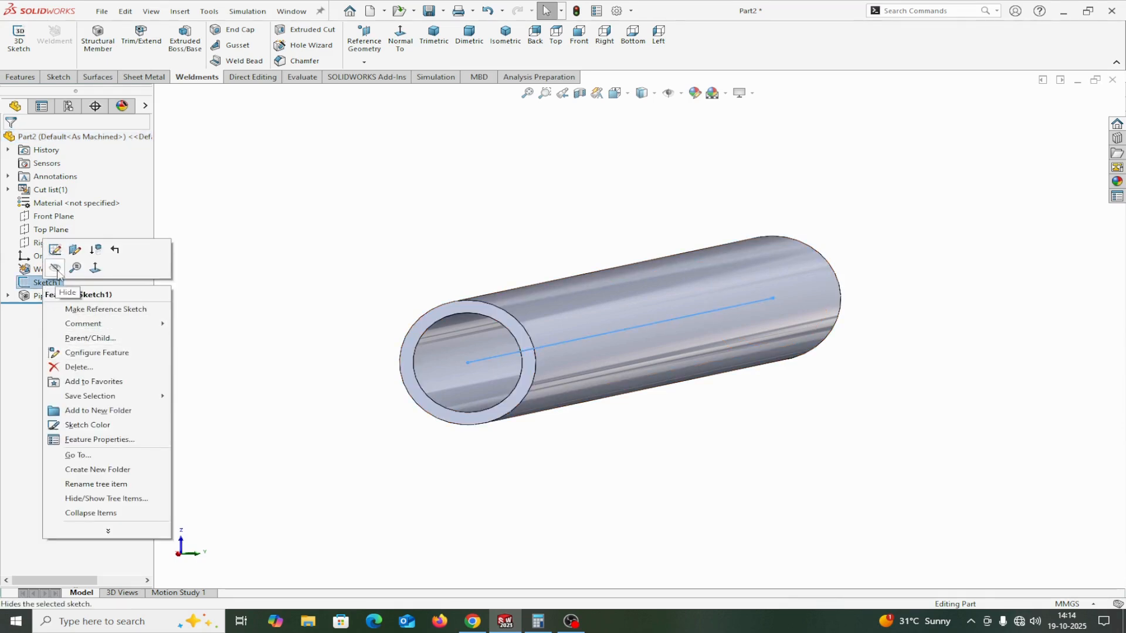
{"action": "key", "text": "Escape"}
{"action": "middle_click_drag", "start_coordinate": [440, 422], "coordinate": [514, 418]}
{"action": "key", "text": "f"}
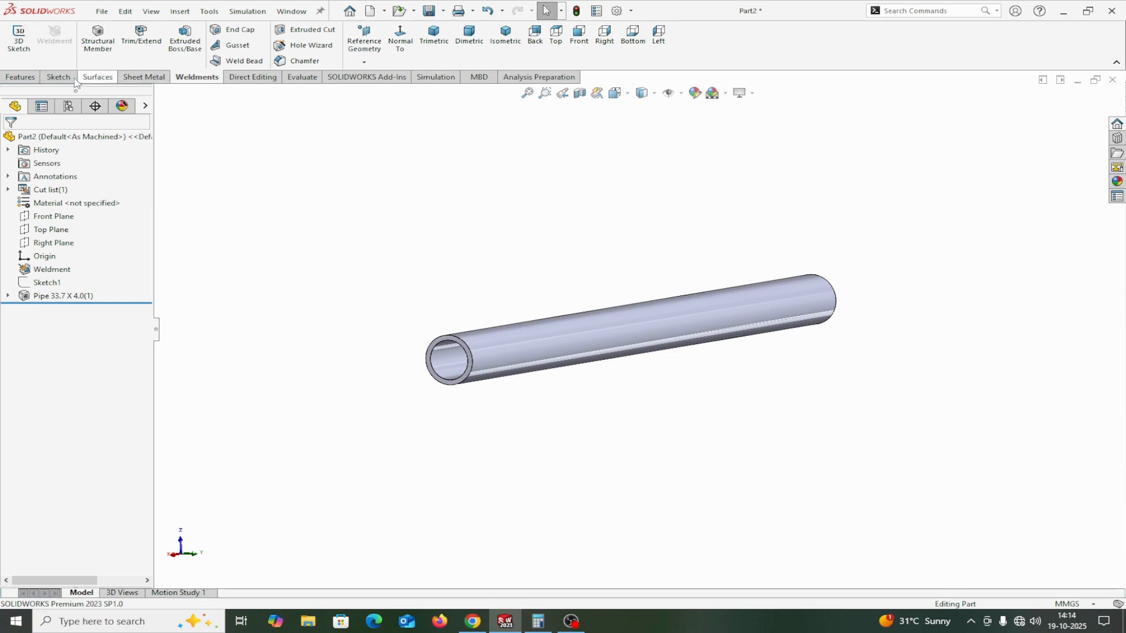
Check that the SOLIDWORKS Simulation add-in is active and bring up the Simulation commands.
{"action": "left_click", "coordinate": [630, 11]}
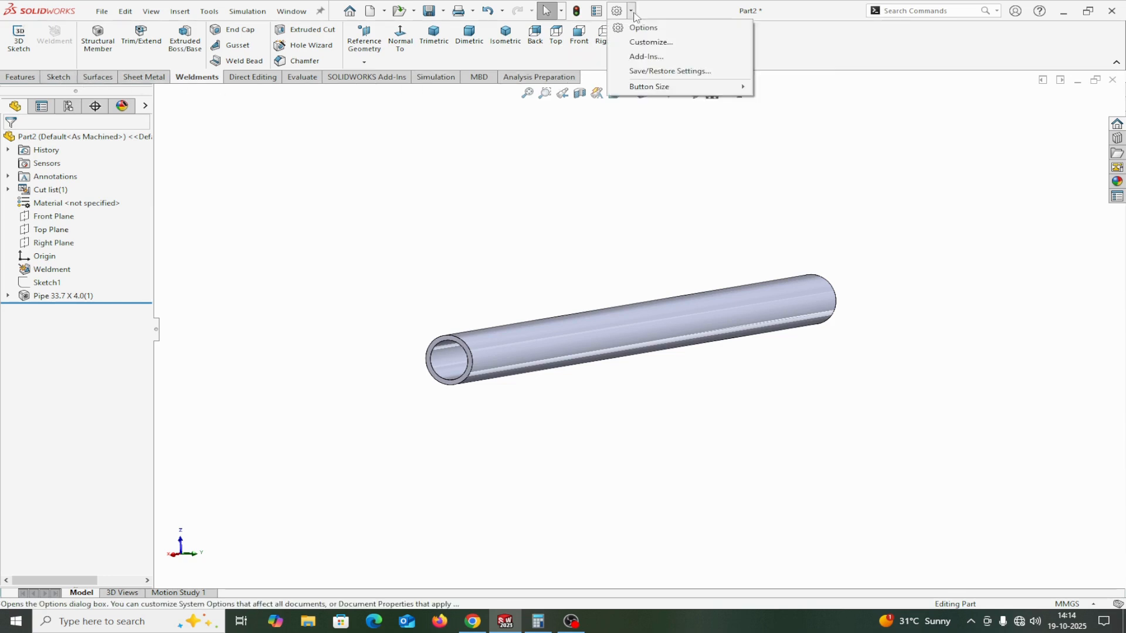
{"action": "left_click", "coordinate": [647, 57]}
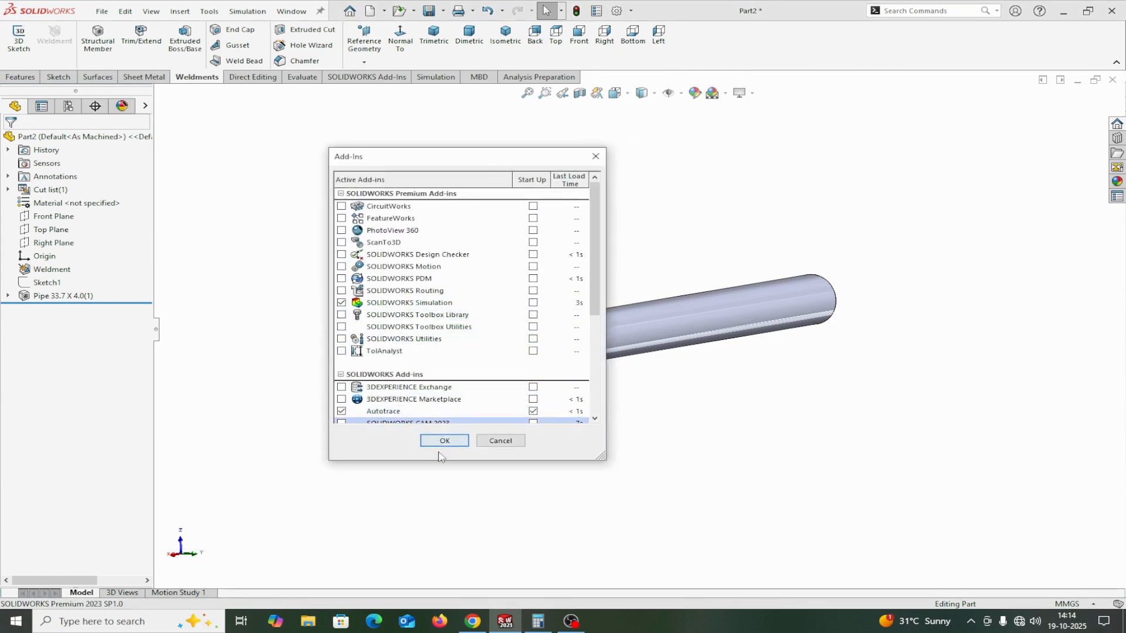
{"action": "left_click", "coordinate": [596, 160]}
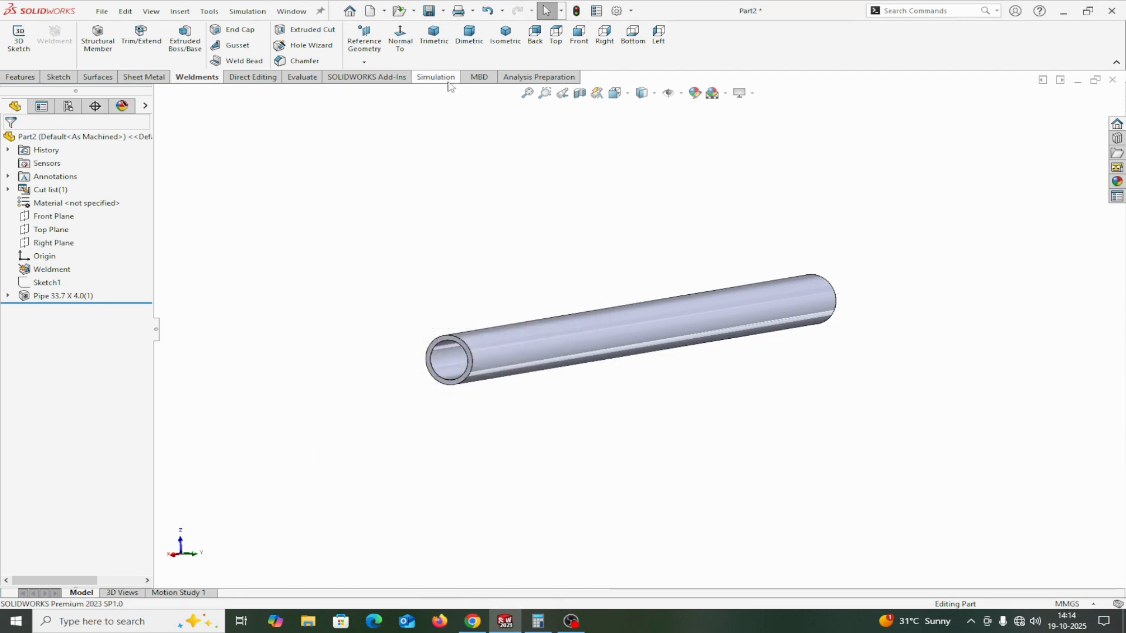
{"action": "left_click", "coordinate": [445, 81]}
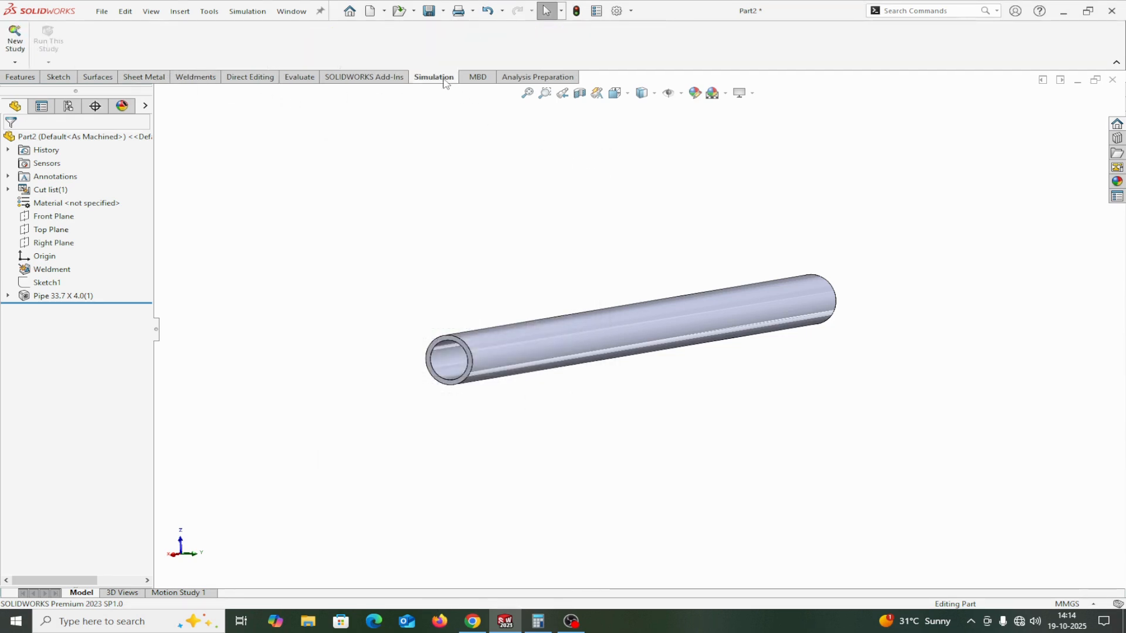
Create a new Static simulation study named STATIC TUBE.
{"action": "left_click", "coordinate": [15, 62]}
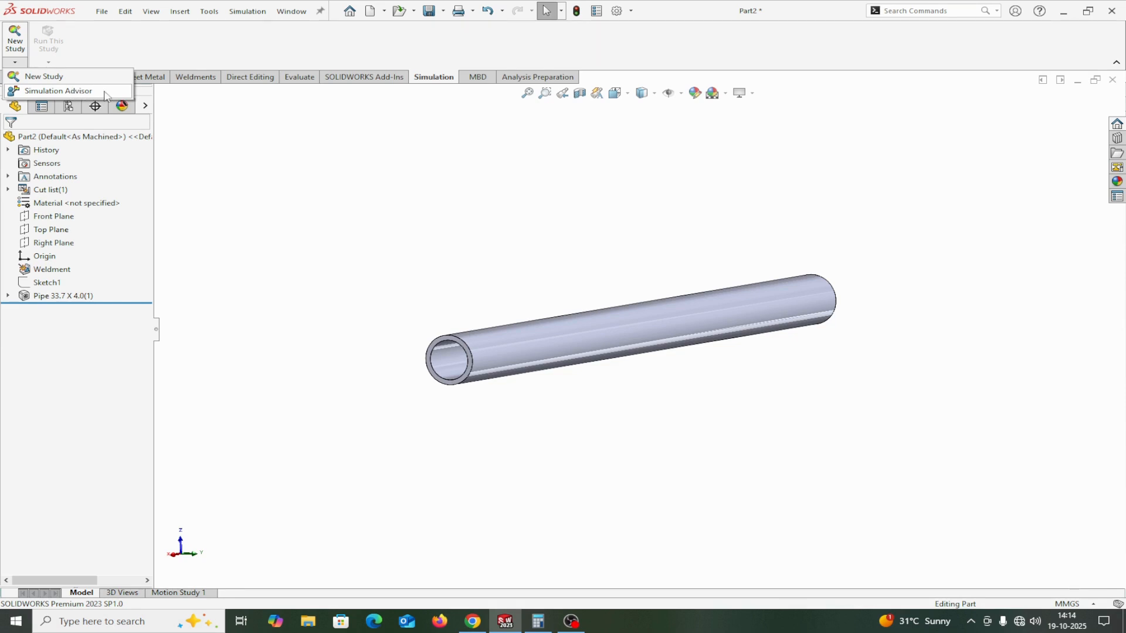
{"action": "left_click", "coordinate": [37, 78]}
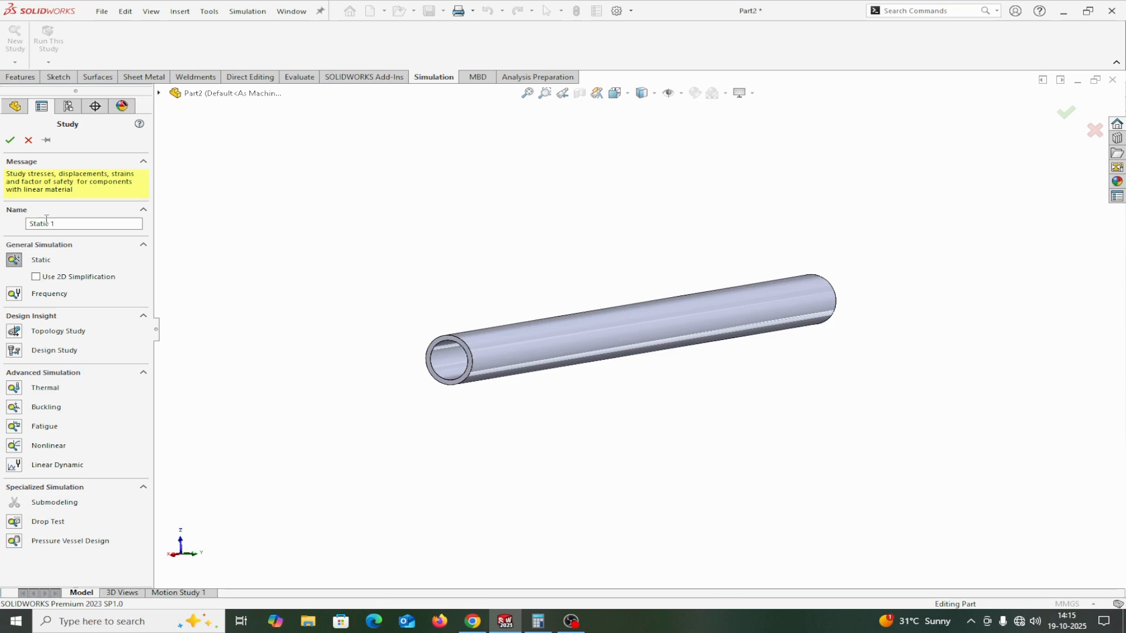
{"action": "left_click_drag", "start_coordinate": [62, 223], "coordinate": [18, 227]}
{"action": "type", "text": "STATIC TUBE"}
{"action": "left_click", "coordinate": [11, 140]}
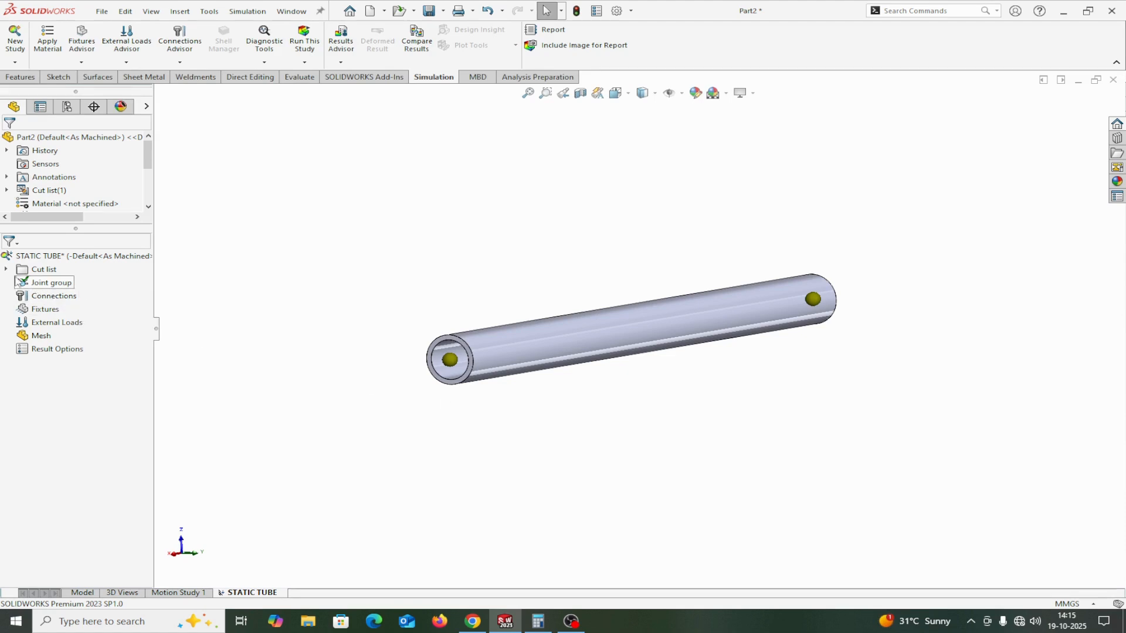
Apply AISI 304 steel from the material library to the pipe in the study's cut list.
{"action": "left_click", "coordinate": [7, 270]}
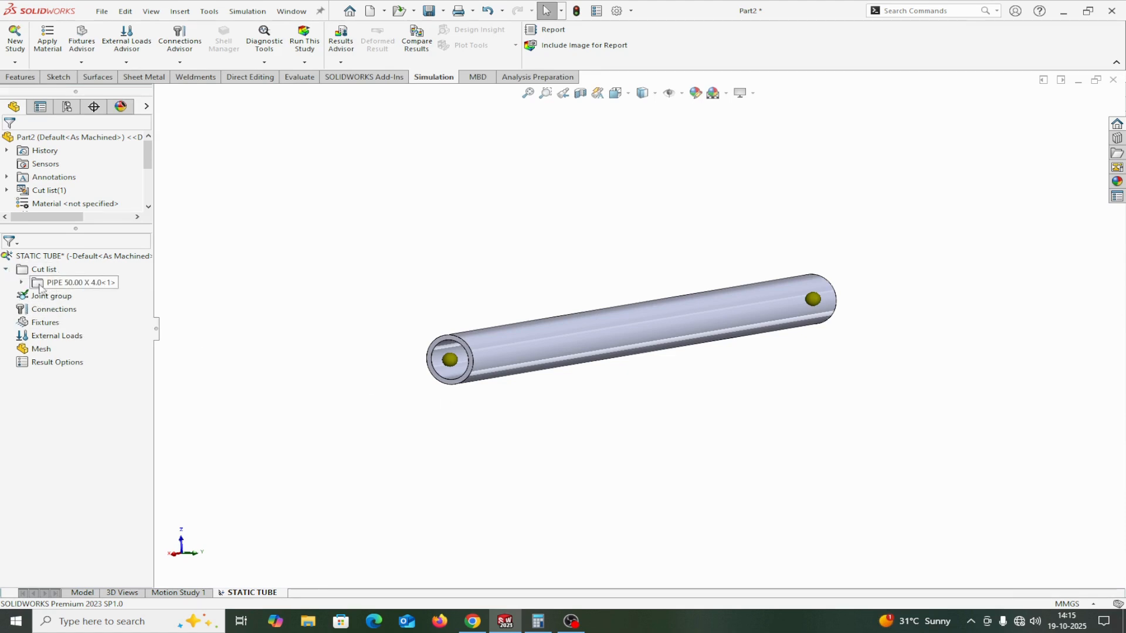
{"action": "right_click", "coordinate": [44, 287]}
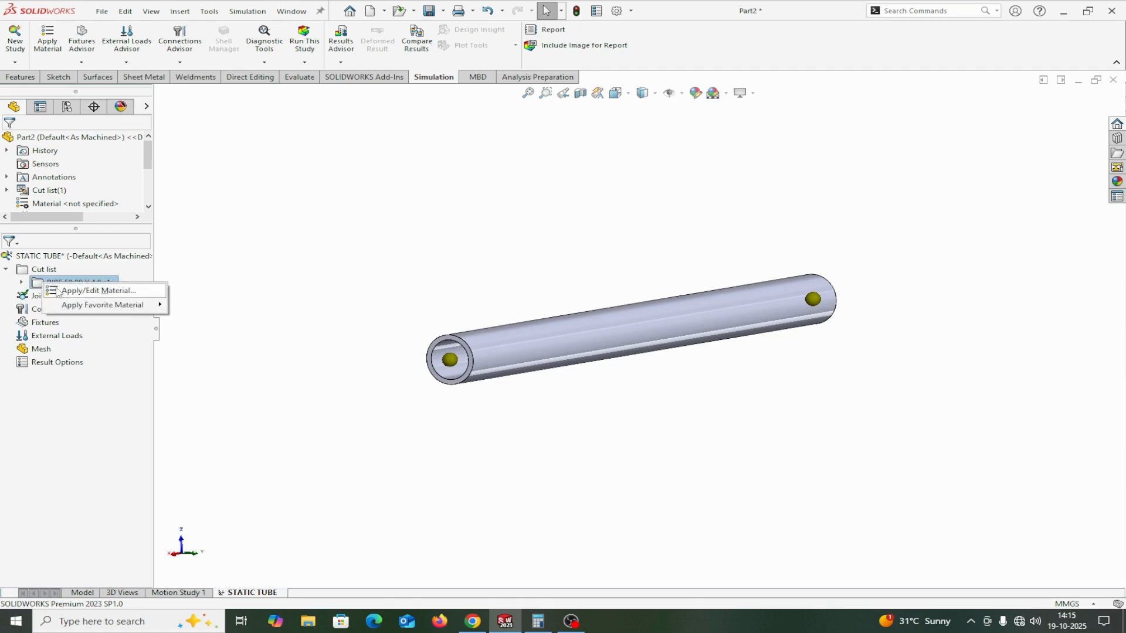
{"action": "left_click", "coordinate": [62, 291]}
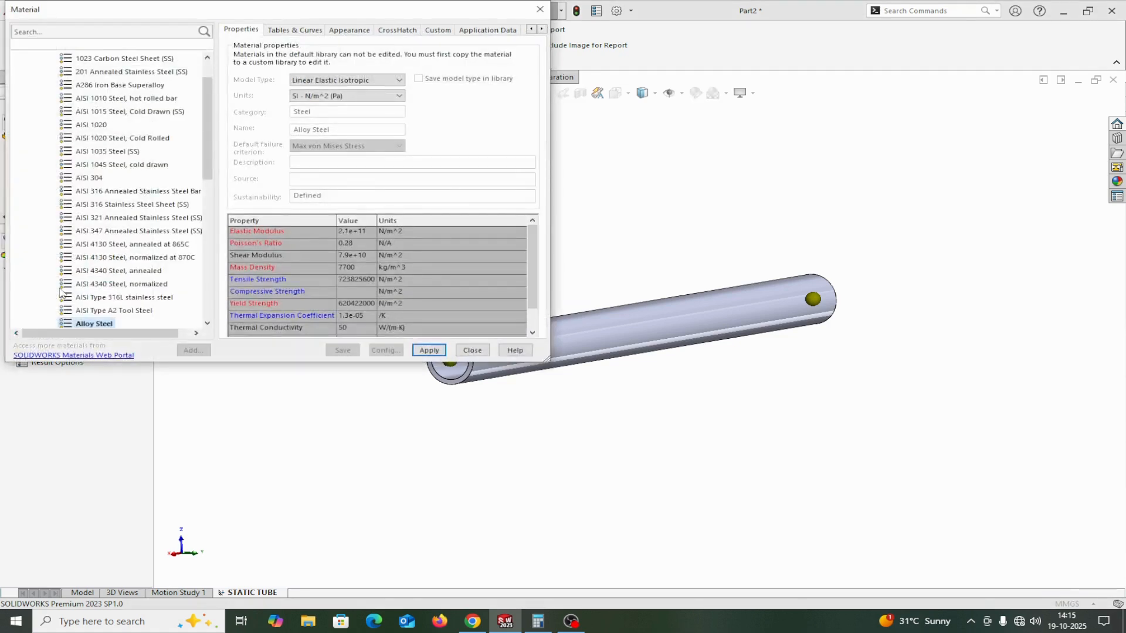
{"action": "left_click", "coordinate": [86, 180]}
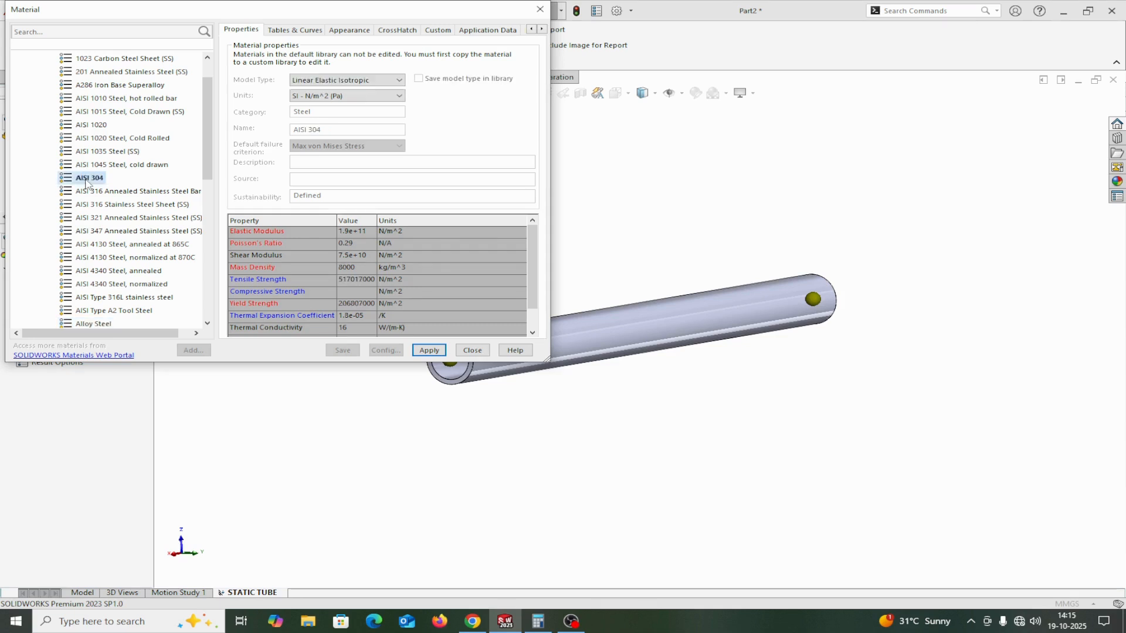
{"action": "left_click", "coordinate": [432, 355]}
{"action": "left_click", "coordinate": [428, 350]}
{"action": "left_click", "coordinate": [472, 351]}
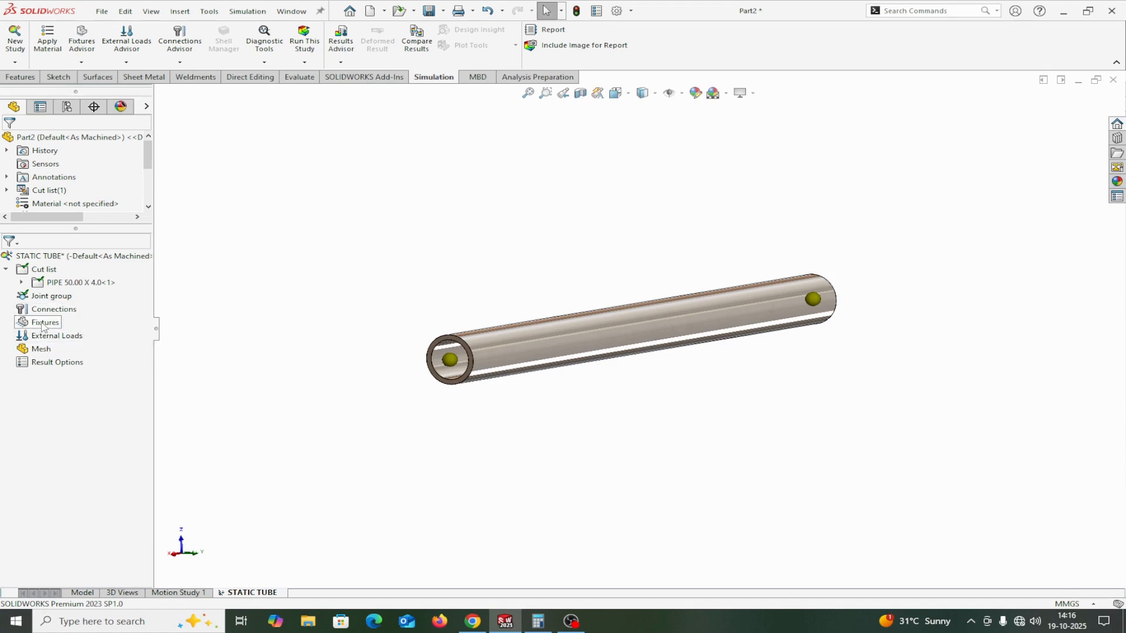
Add a Fixed Geometry fixture on the joint at the pipe's far end, with its symbol size set to 250.
{"action": "right_click", "coordinate": [42, 326]}
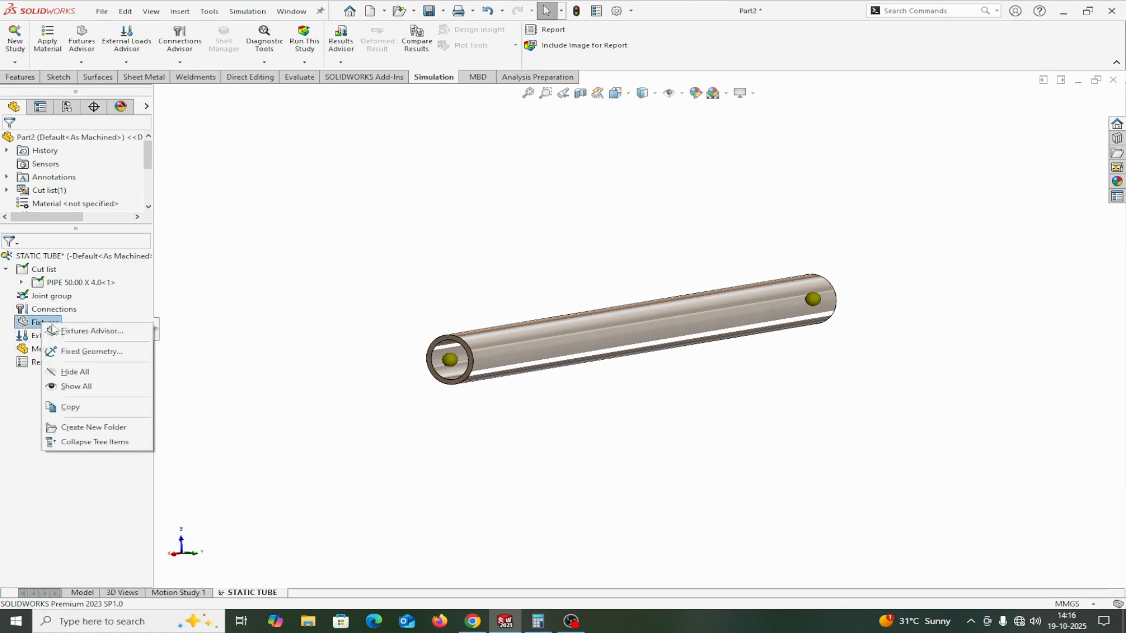
{"action": "left_click", "coordinate": [82, 351]}
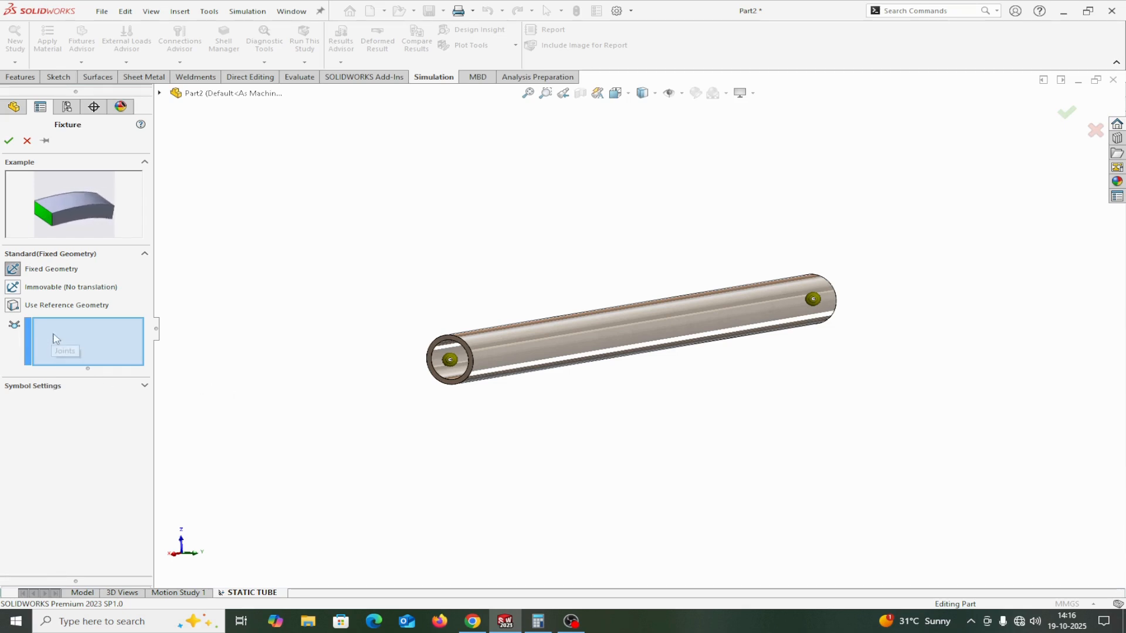
{"action": "middle_click_drag", "start_coordinate": [736, 380], "coordinate": [782, 326]}
{"action": "scroll", "coordinate": [779, 322], "scroll_direction": "down", "scroll_amount": 4}
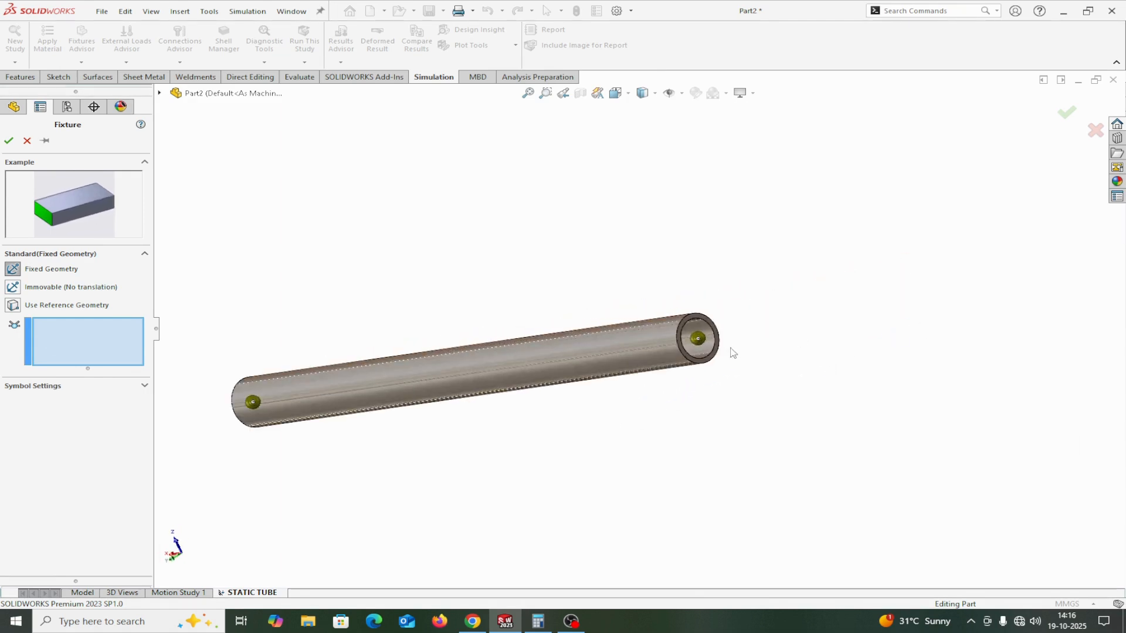
{"action": "left_click", "coordinate": [699, 340]}
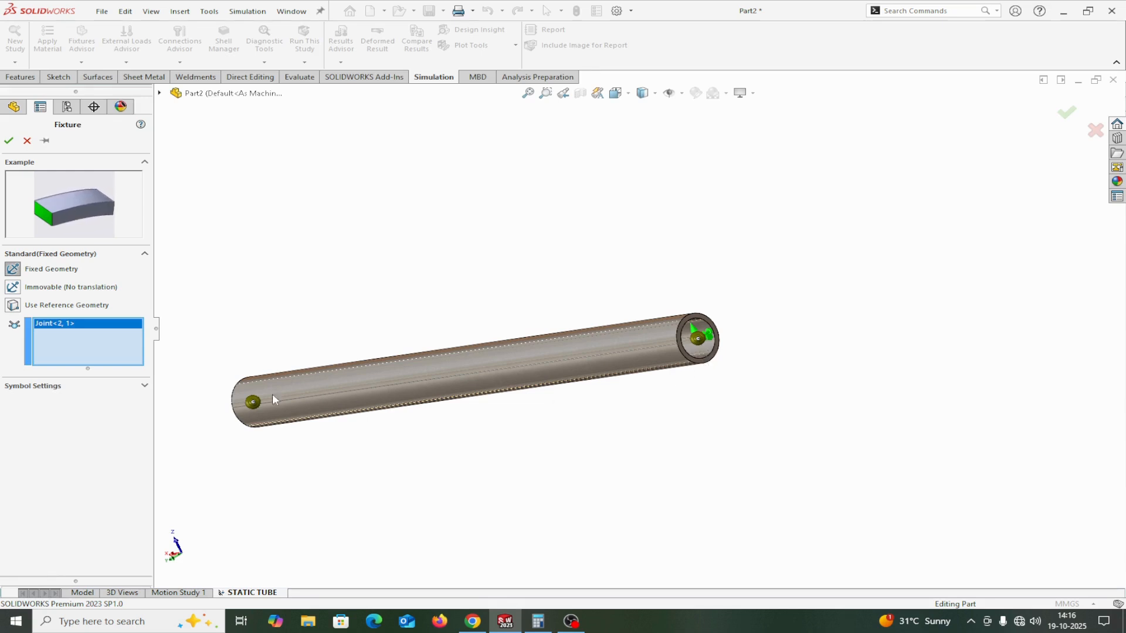
{"action": "left_click", "coordinate": [144, 386]}
{"action": "double_click", "coordinate": [36, 418]}
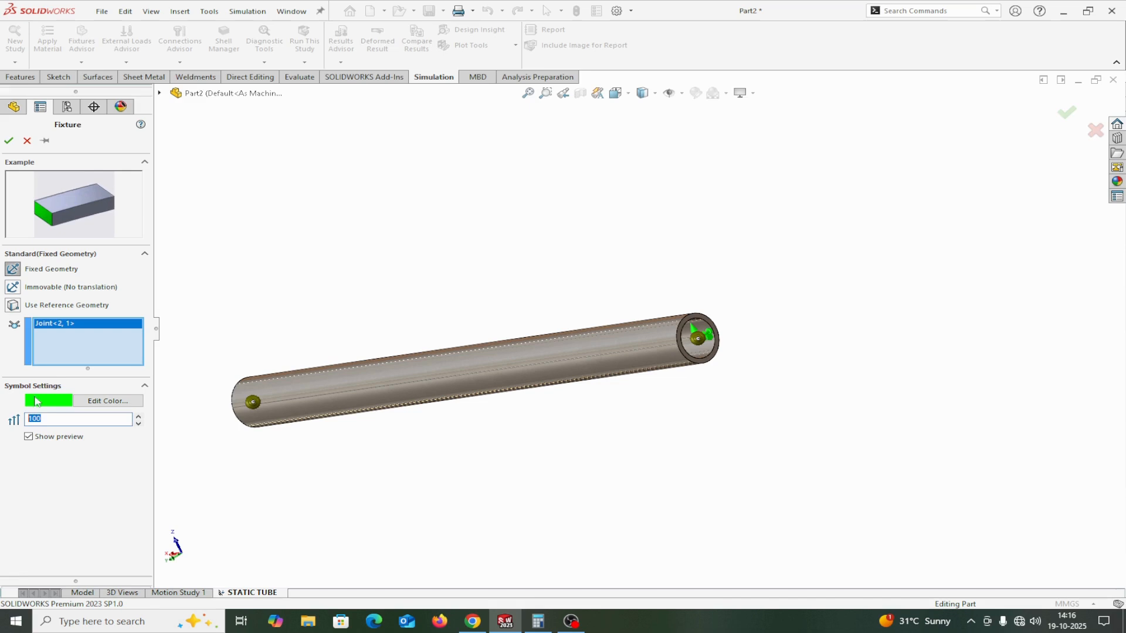
{"action": "type", "text": "250"}
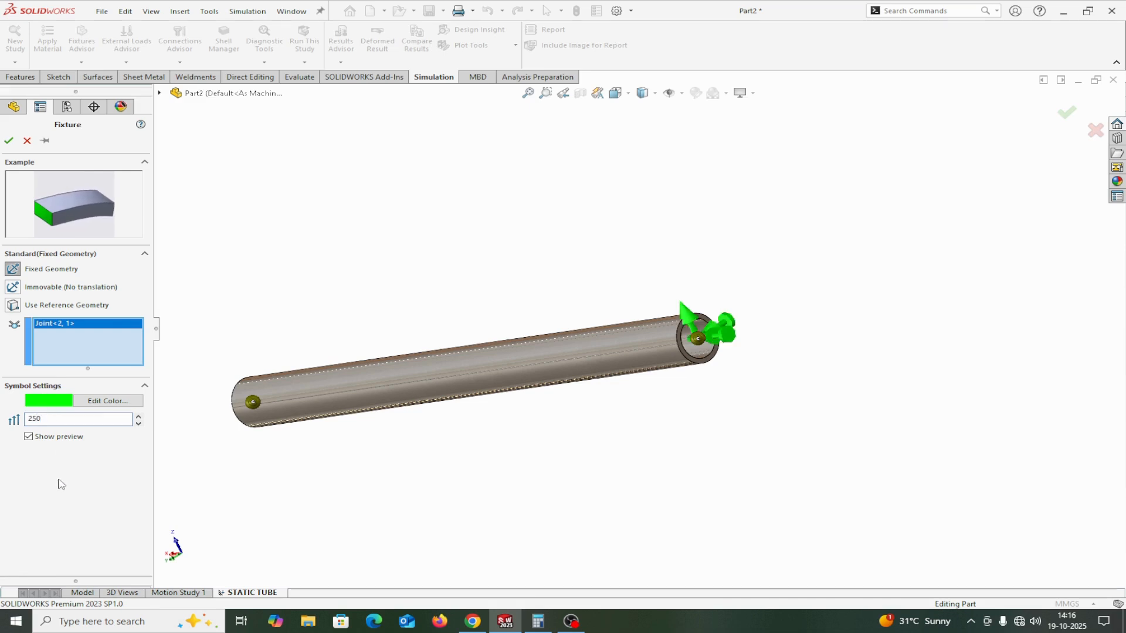
{"action": "left_click", "coordinate": [8, 141]}
Start a force load on the joint at the pipe's free end, using the Front Plane as the direction reference.
{"action": "middle_click_drag", "start_coordinate": [659, 417], "coordinate": [712, 383]}
{"action": "scroll", "coordinate": [713, 384], "scroll_direction": "up", "scroll_amount": 4}
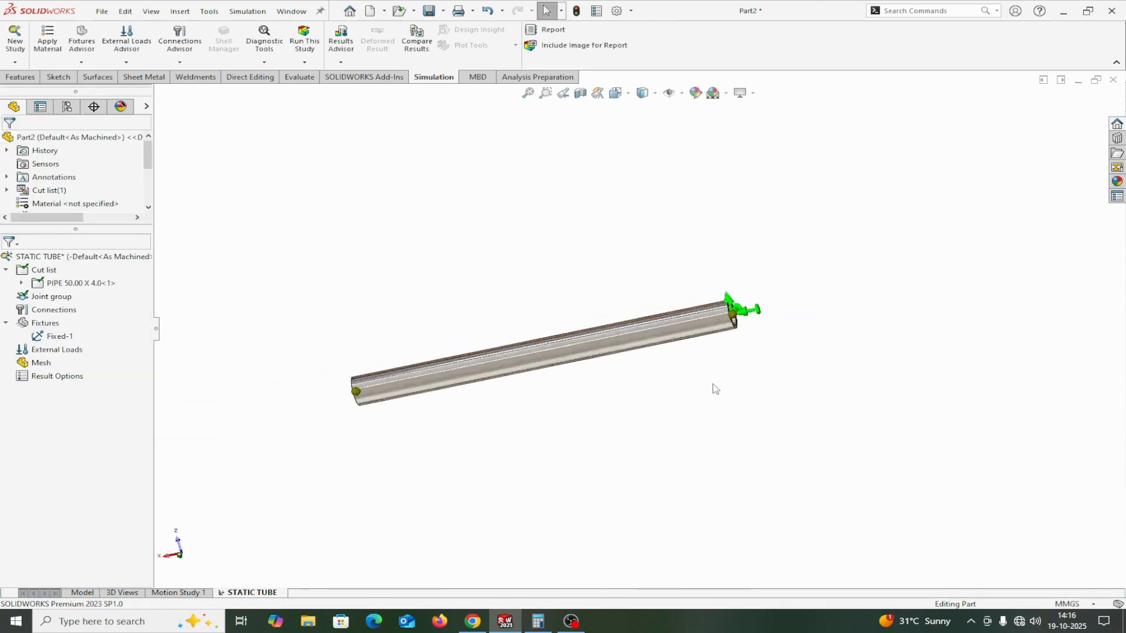
{"action": "middle_click_drag", "start_coordinate": [545, 445], "coordinate": [603, 405]}
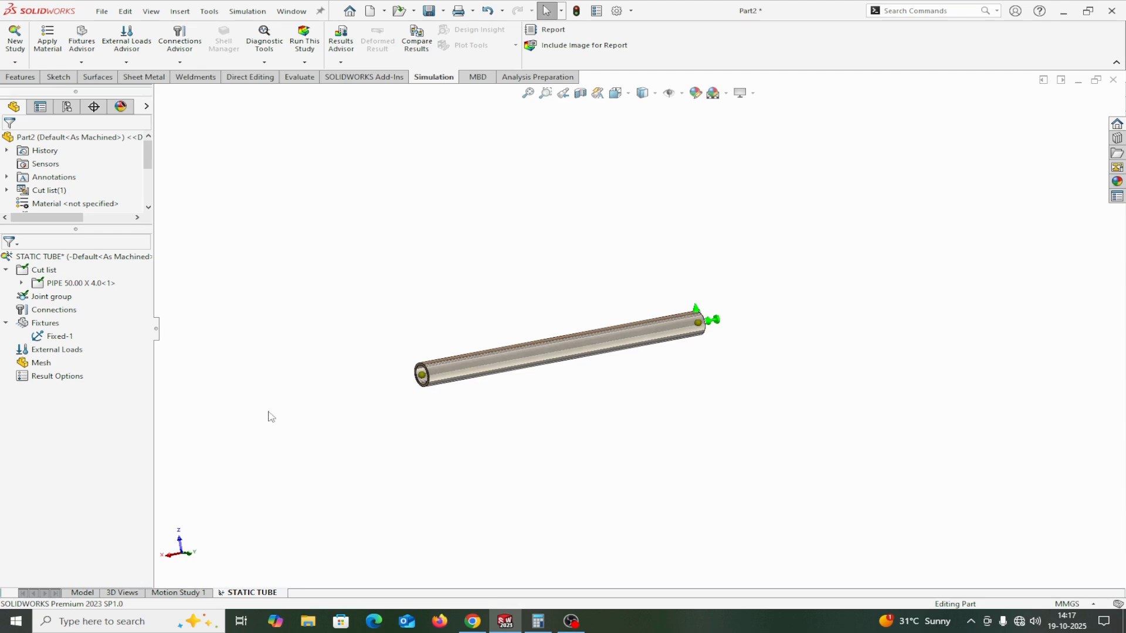
{"action": "right_click", "coordinate": [34, 352]}
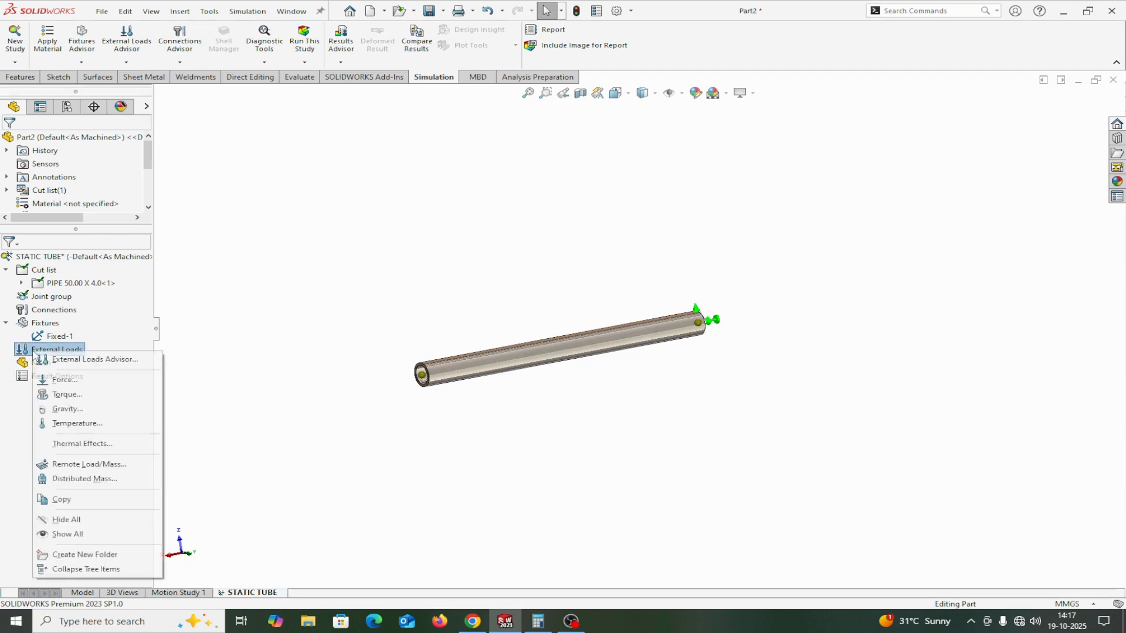
{"action": "left_click", "coordinate": [49, 381]}
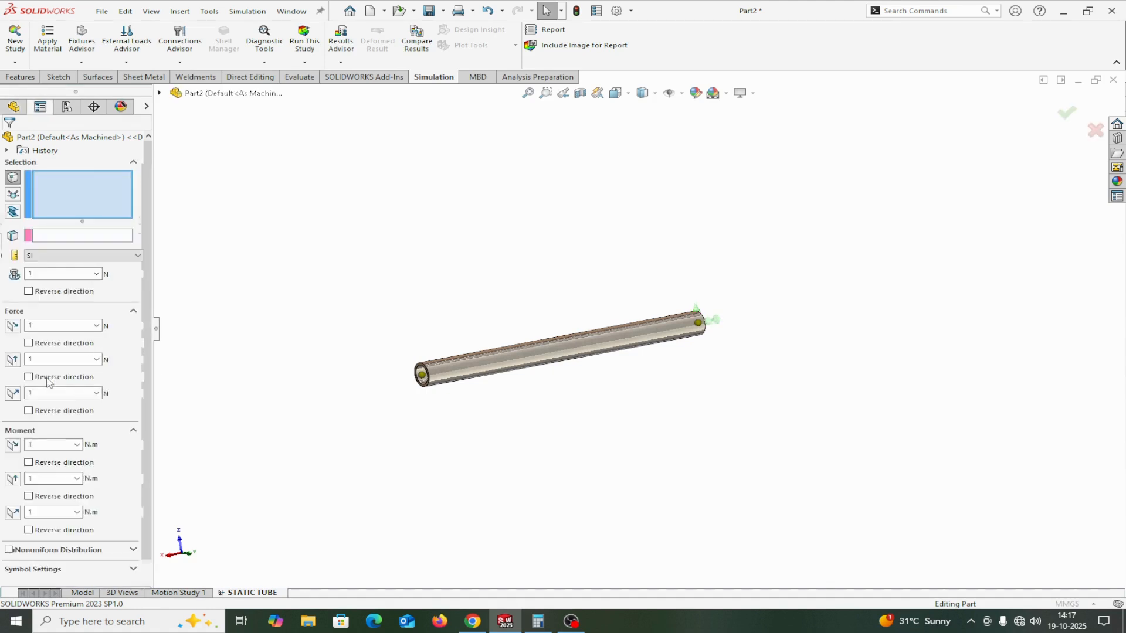
{"action": "left_click", "coordinate": [12, 194]}
{"action": "scroll", "coordinate": [437, 381], "scroll_direction": "down", "scroll_amount": 3}
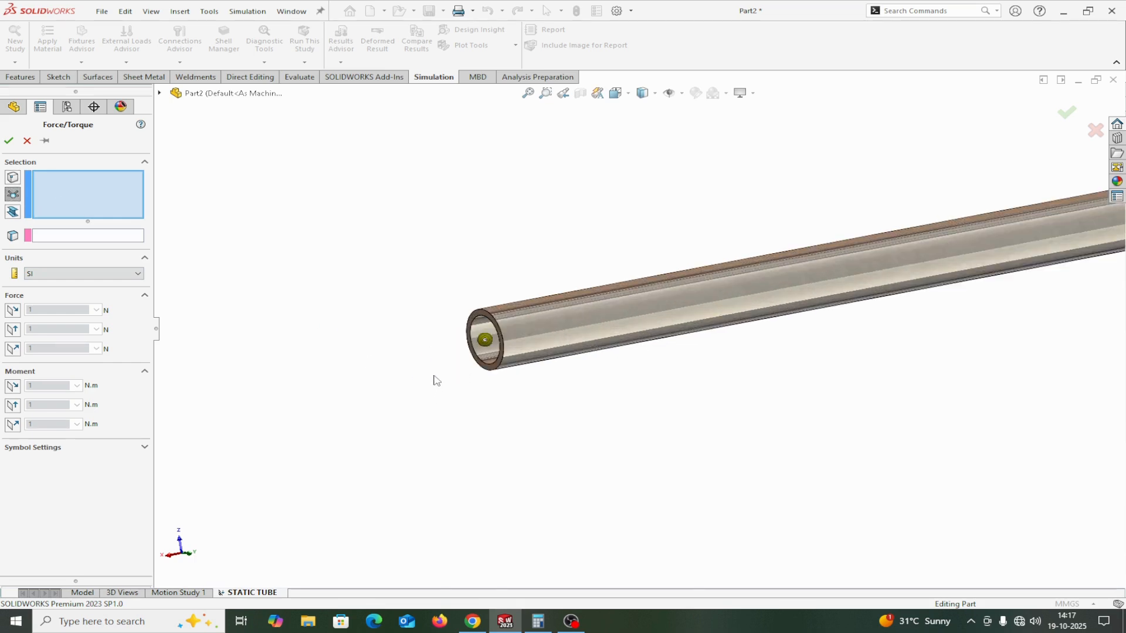
{"action": "left_click", "coordinate": [484, 340]}
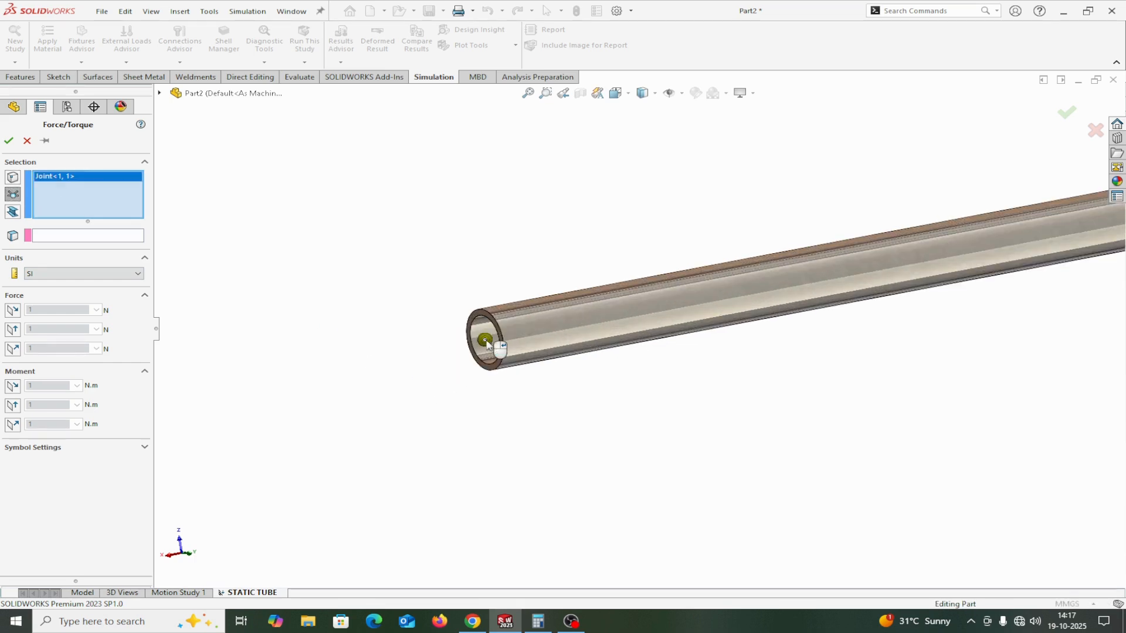
{"action": "left_click", "coordinate": [49, 236]}
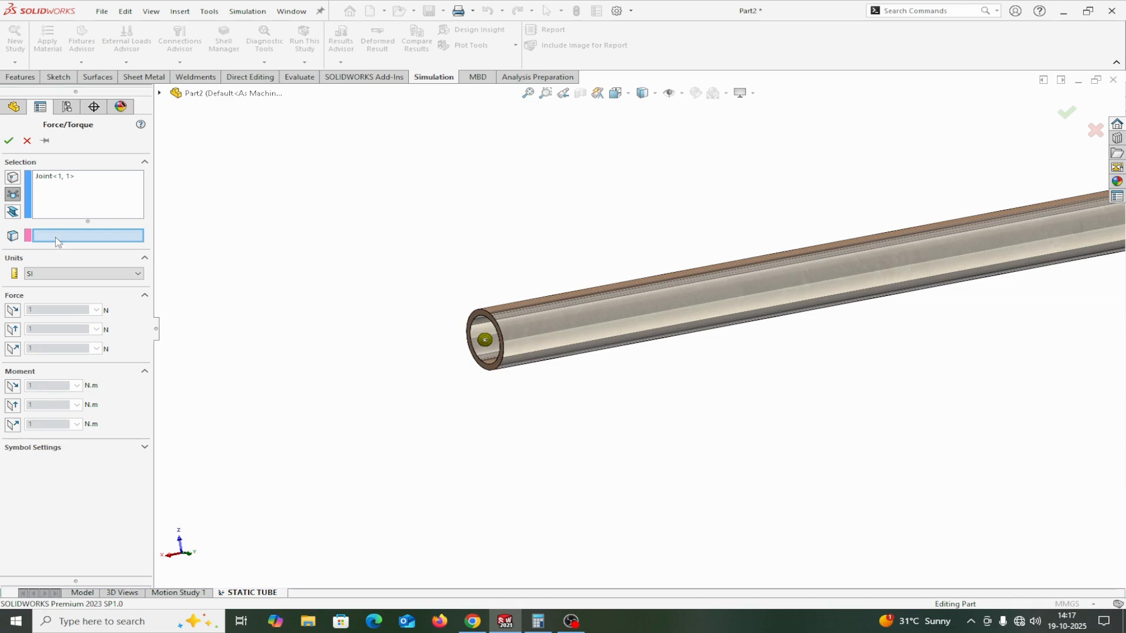
{"action": "left_click", "coordinate": [159, 93]}
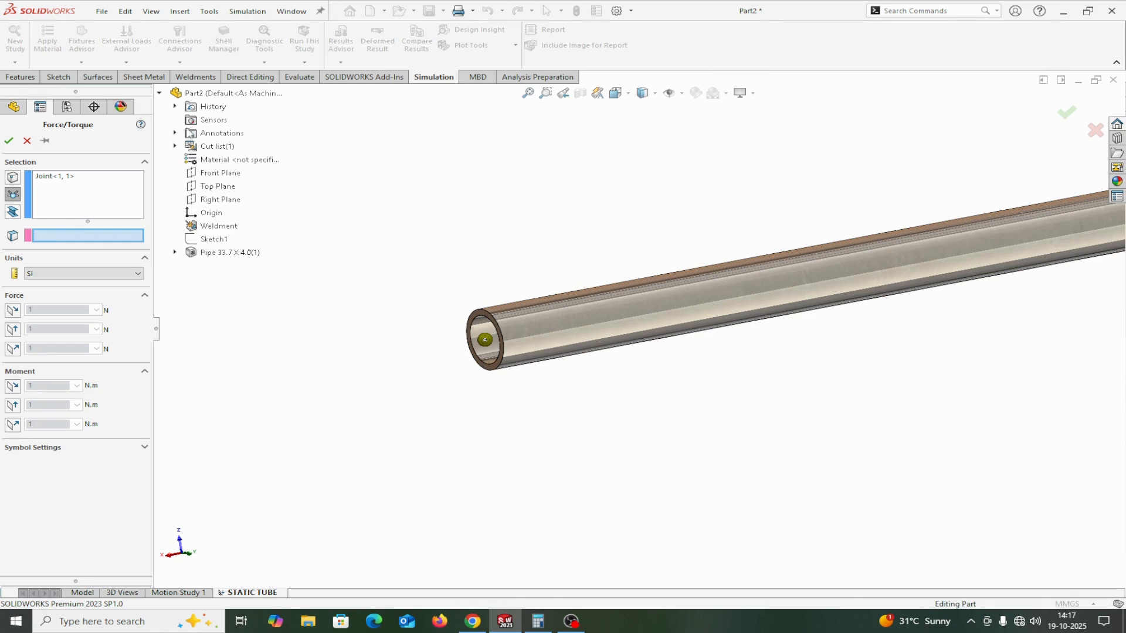
{"action": "left_click", "coordinate": [206, 174]}
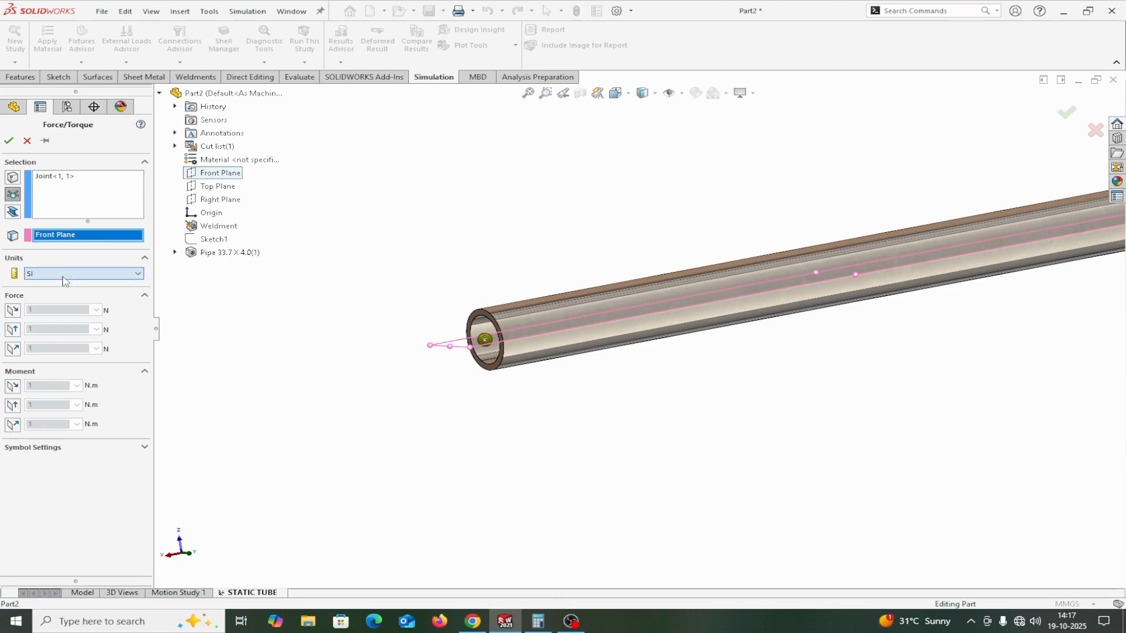
Set the force to 300 N normal to the Front Plane in the reversed direction, with symbol size 300, and accept it.
{"action": "left_click", "coordinate": [12, 350]}
{"action": "double_click", "coordinate": [28, 349]}
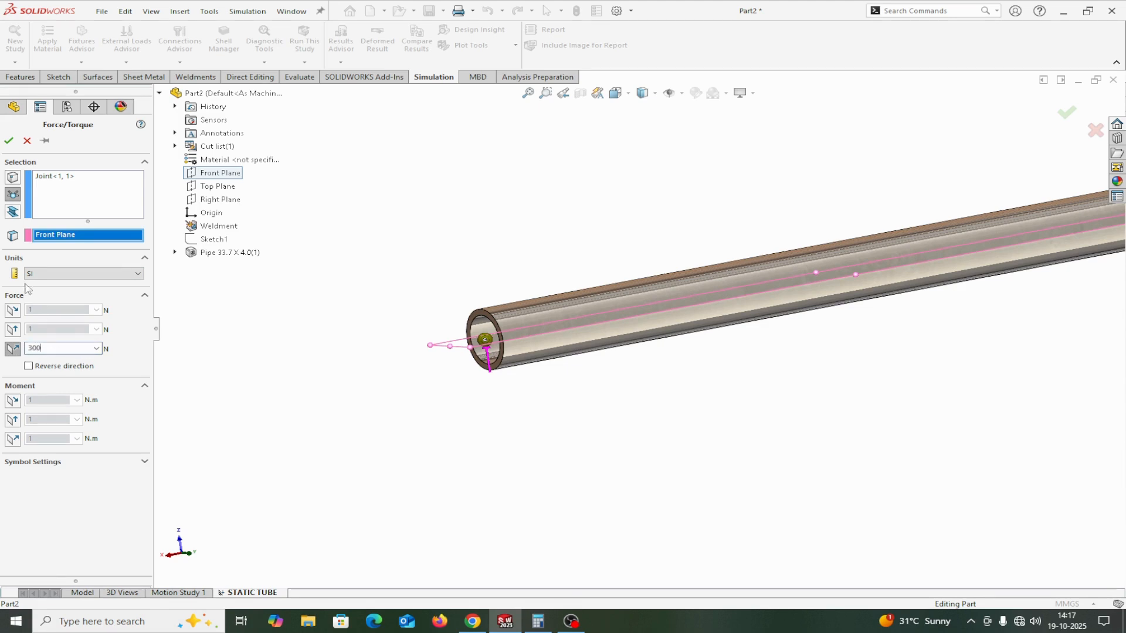
{"action": "left_click", "coordinate": [145, 461]}
{"action": "double_click", "coordinate": [26, 496]}
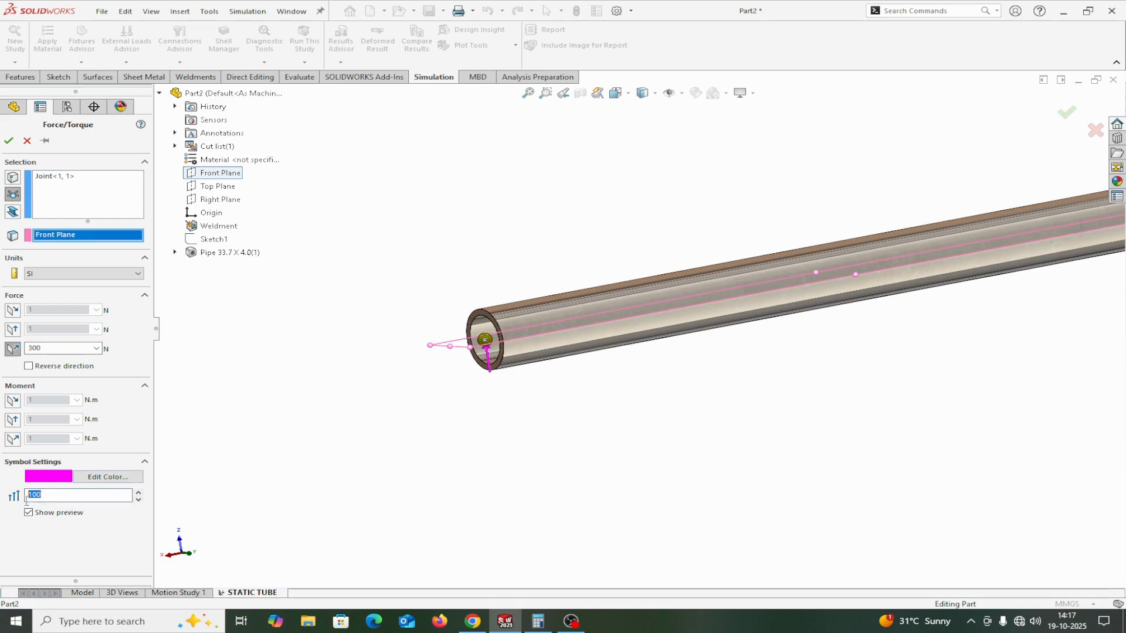
{"action": "type", "text": "30"}
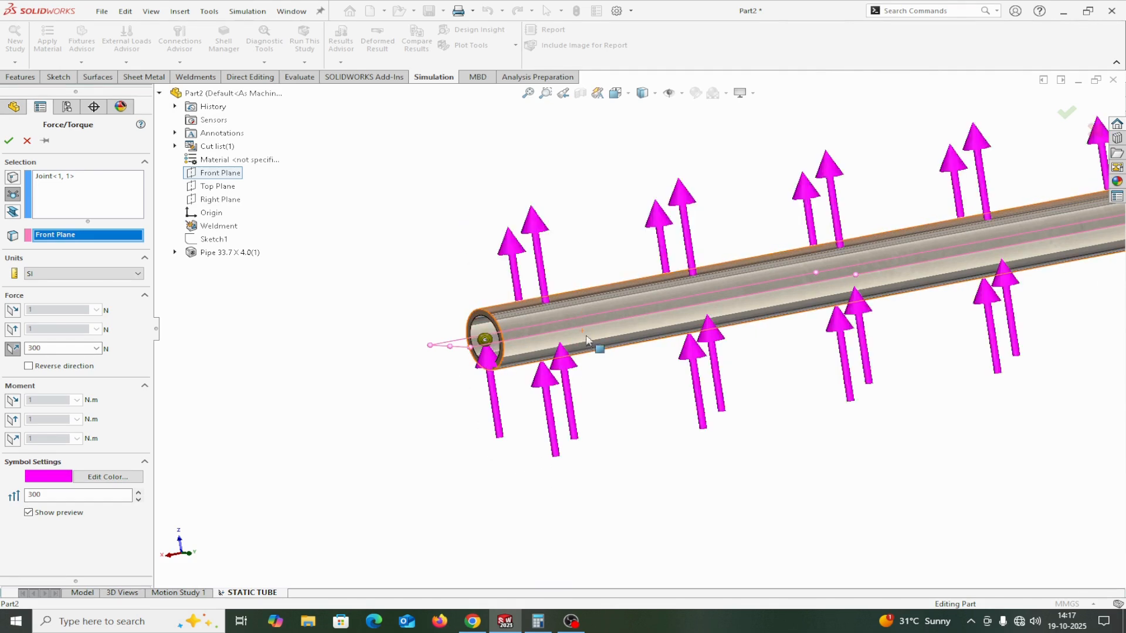
{"action": "left_click", "coordinate": [28, 366]}
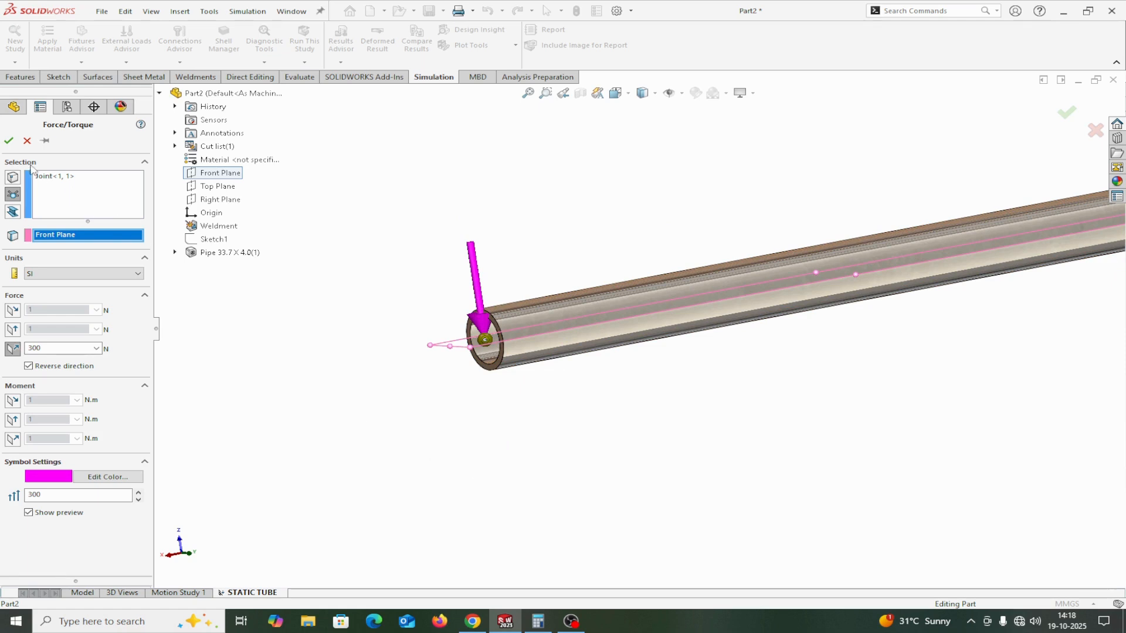
{"action": "left_click", "coordinate": [8, 141]}
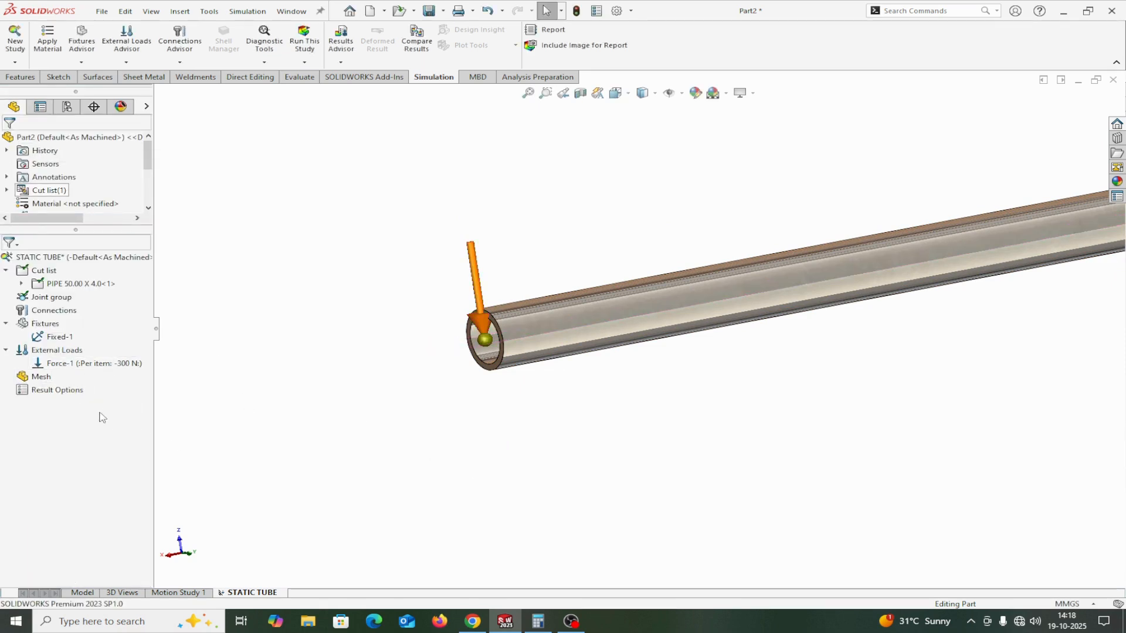
Create the mesh for the STATIC TUBE study.
{"action": "right_click", "coordinate": [37, 379]}
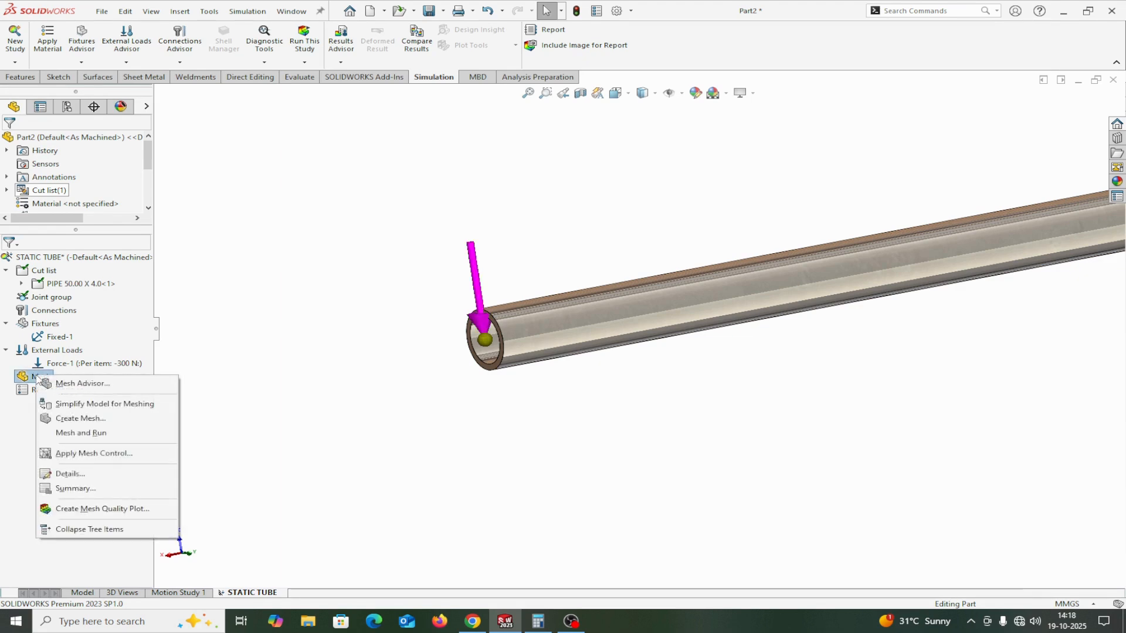
{"action": "left_click", "coordinate": [68, 424]}
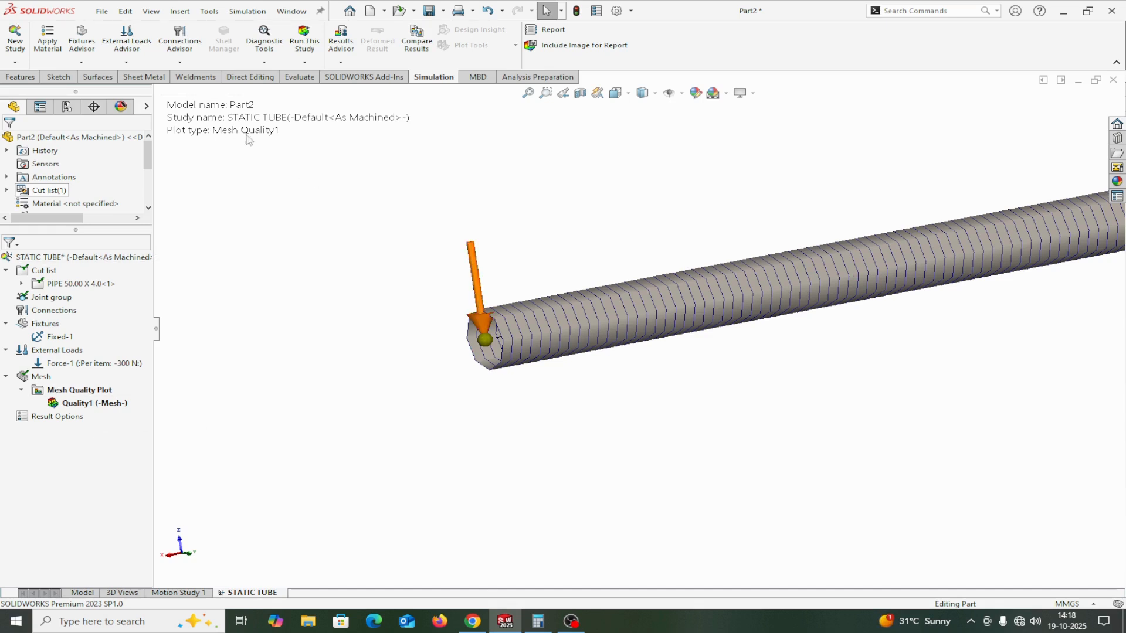
{"action": "left_click", "coordinate": [342, 64]}
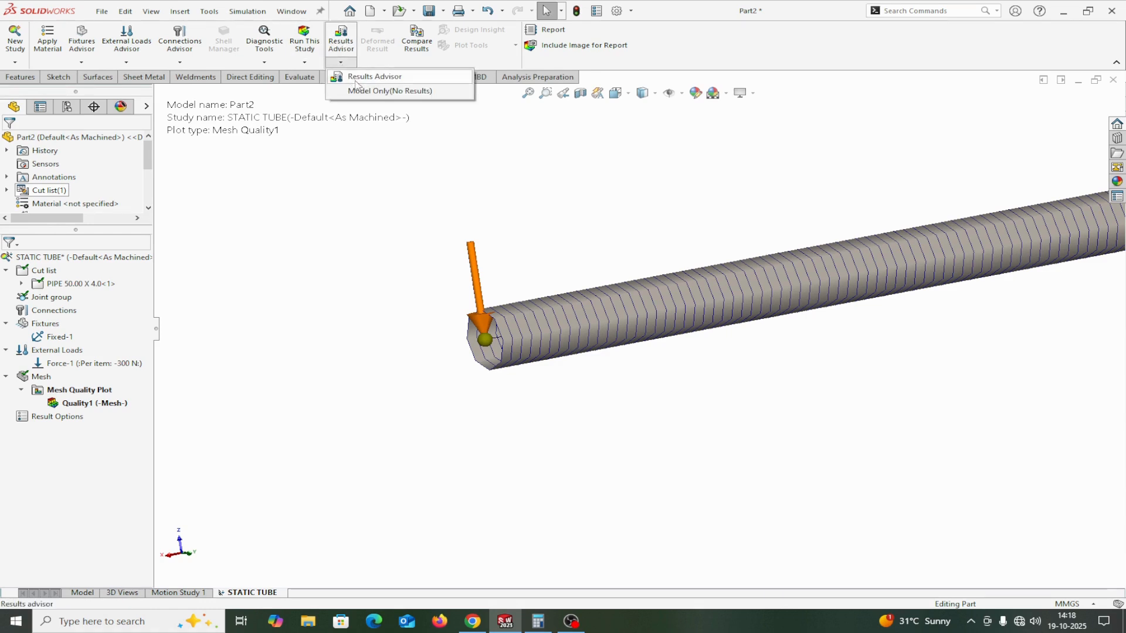
{"action": "left_click", "coordinate": [356, 76]}
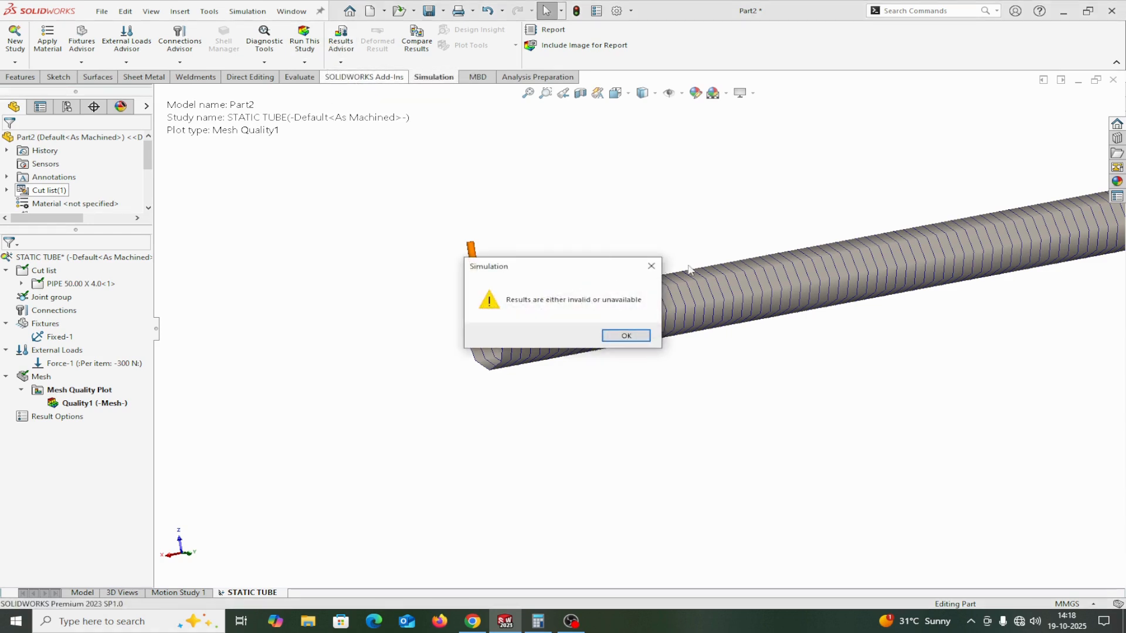
{"action": "left_click", "coordinate": [651, 266]}
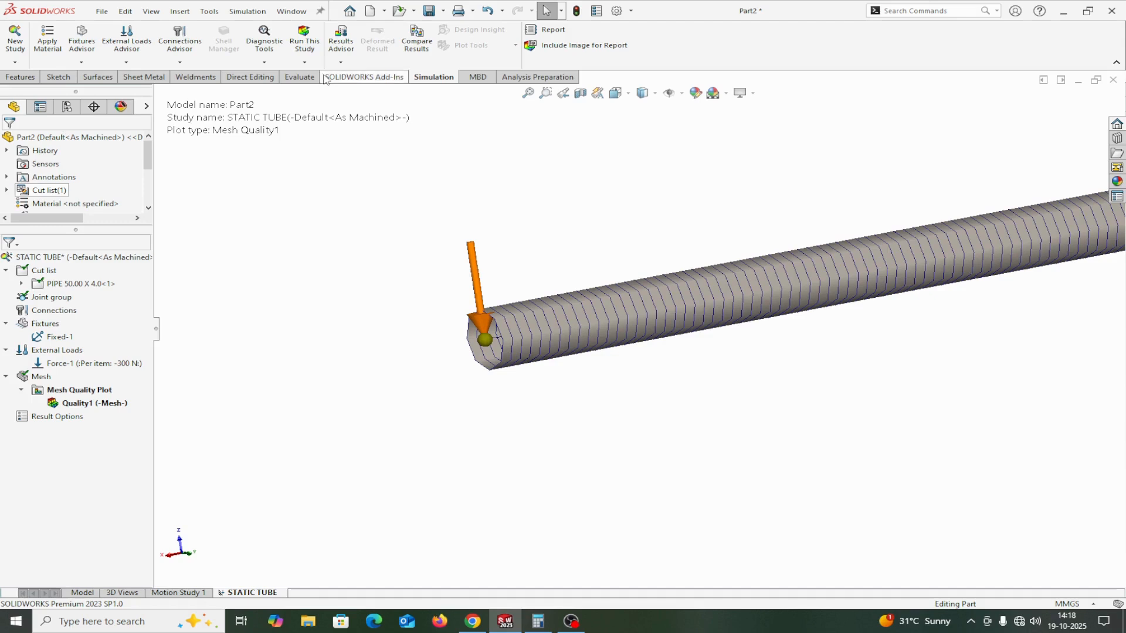
Run the static study and move the stress plot's legend clear of the pipe.
{"action": "left_click", "coordinate": [301, 44]}
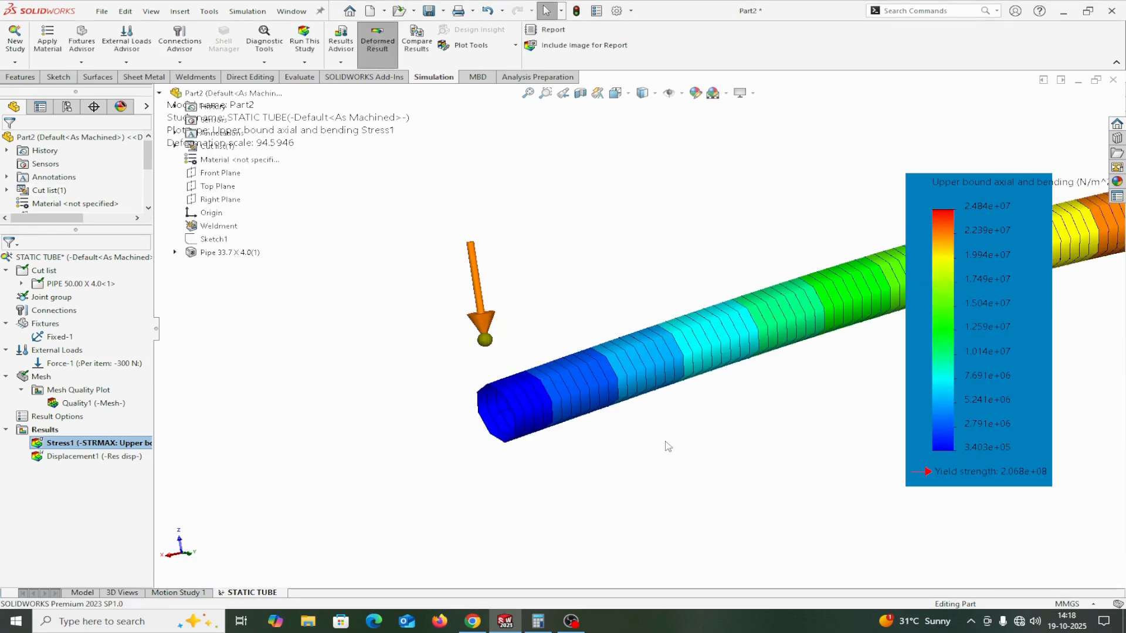
{"action": "left_click_drag", "start_coordinate": [997, 385], "coordinate": [1050, 565]}
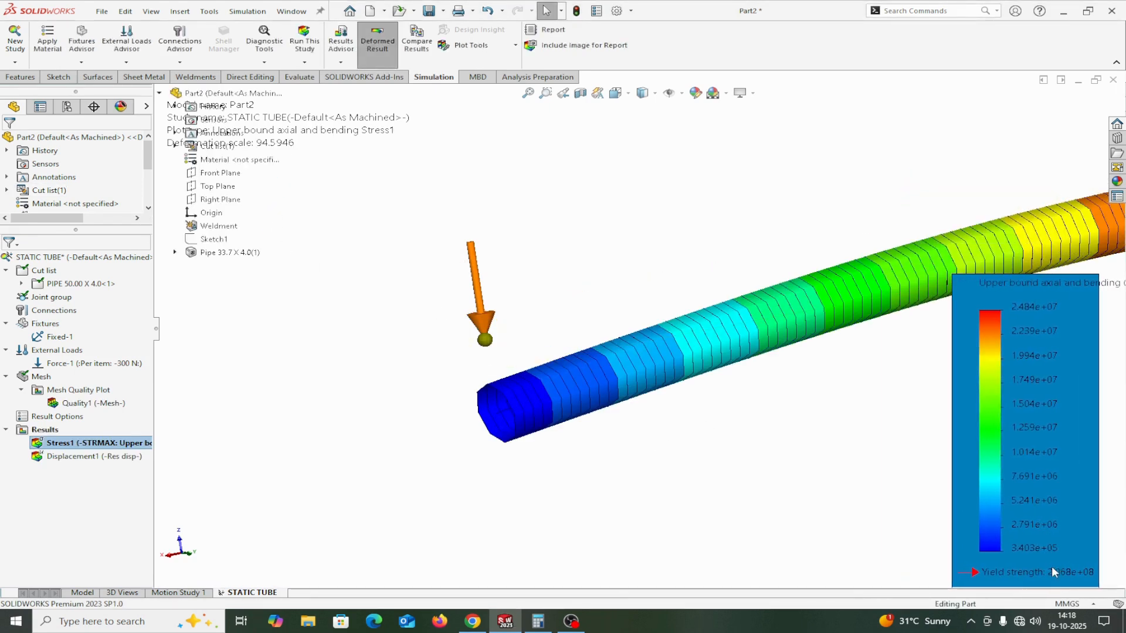
Move the stress plot's legend higher and clear of the pipe so its full color scale is in view.
{"action": "key", "text": "f"}
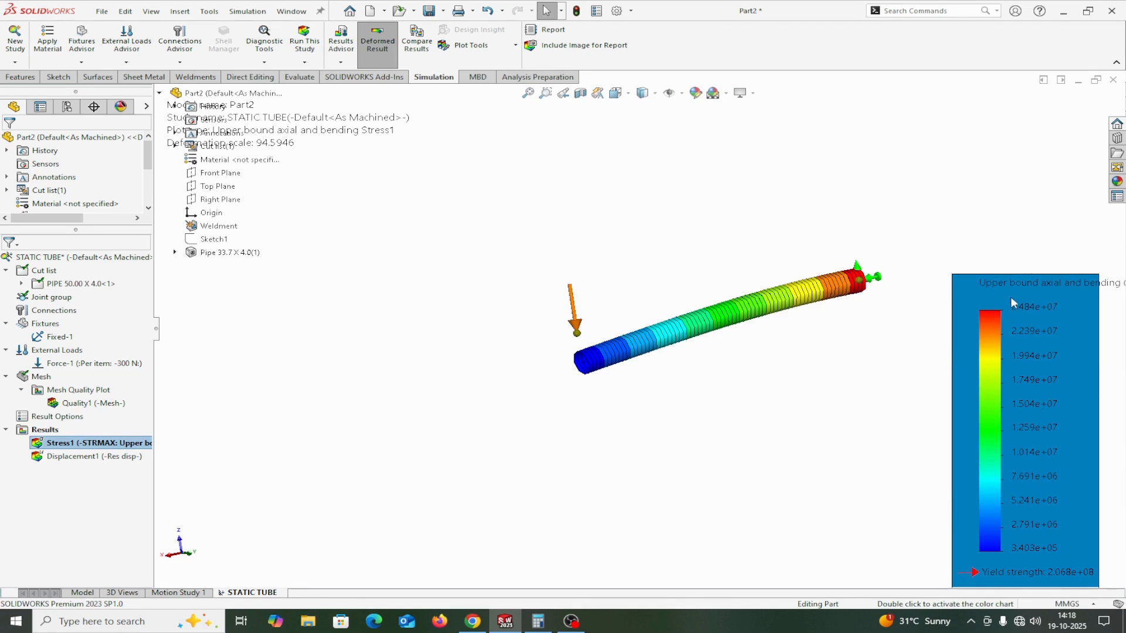
{"action": "left_click_drag", "start_coordinate": [1011, 296], "coordinate": [987, 165]}
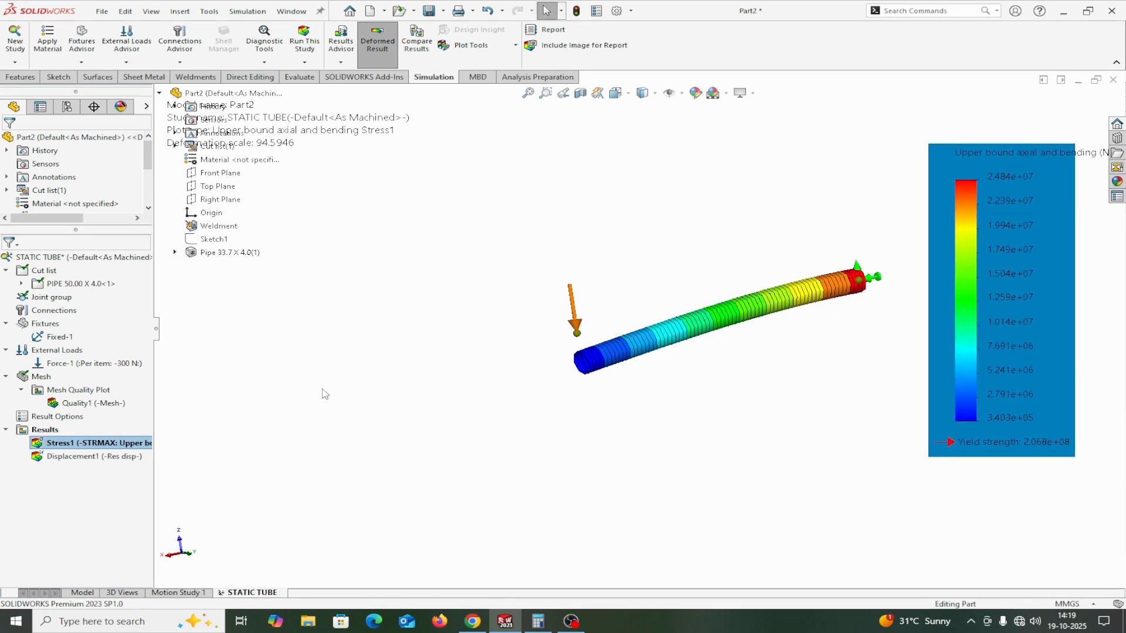
{"action": "scroll", "coordinate": [740, 301], "scroll_direction": "down", "scroll_amount": 1}
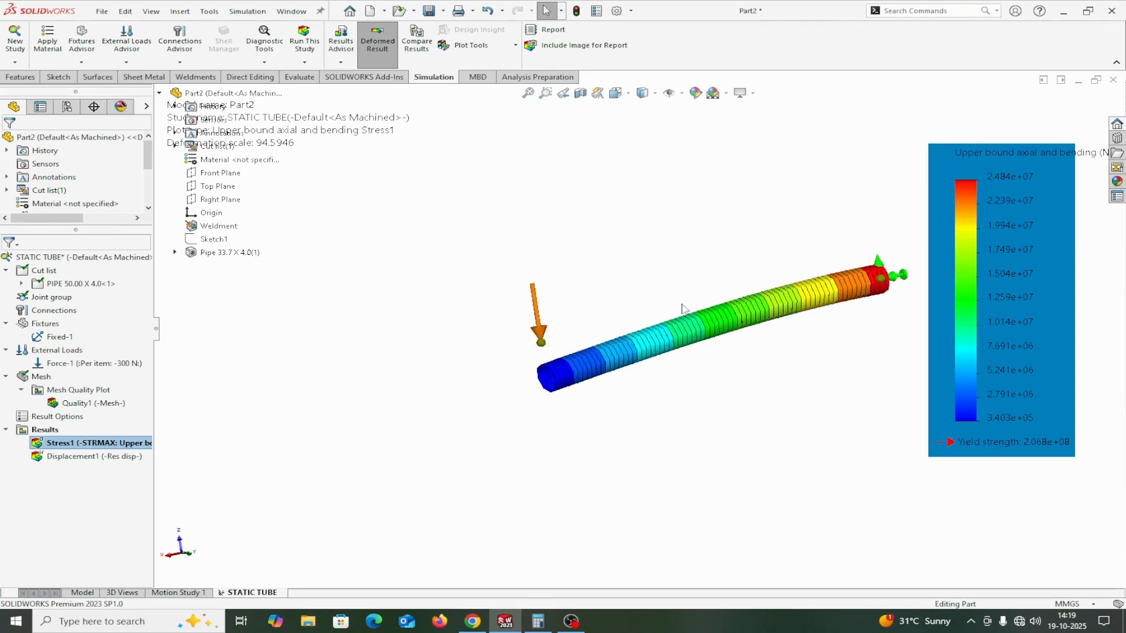
{"action": "scroll", "coordinate": [774, 299], "scroll_direction": "down", "scroll_amount": 1}
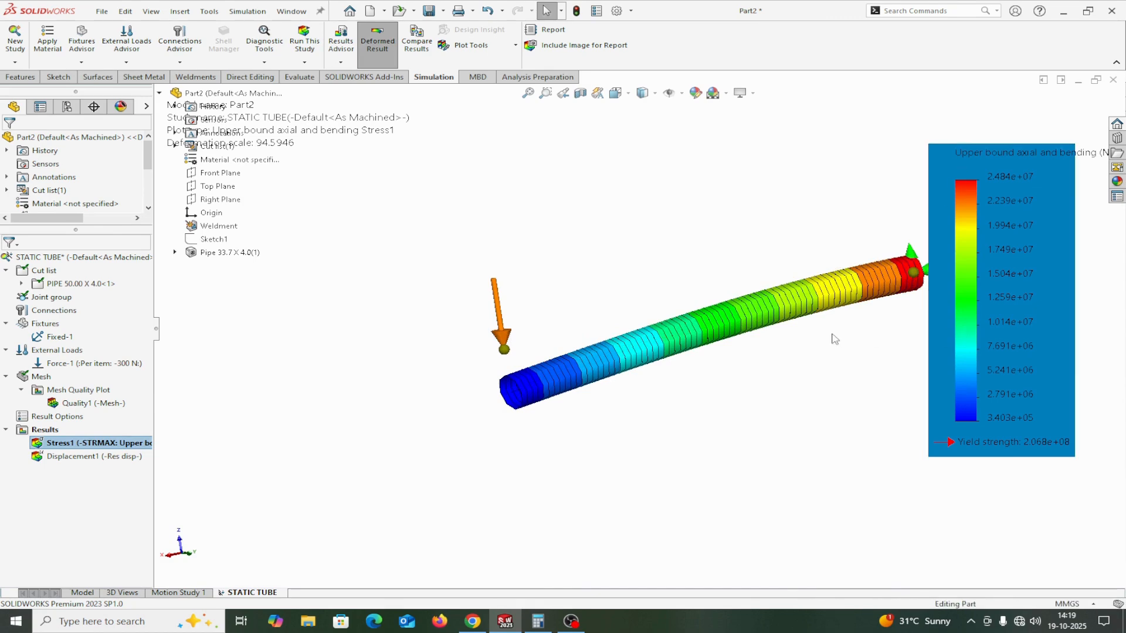
{"action": "left_click_drag", "start_coordinate": [1049, 345], "coordinate": [1074, 361]}
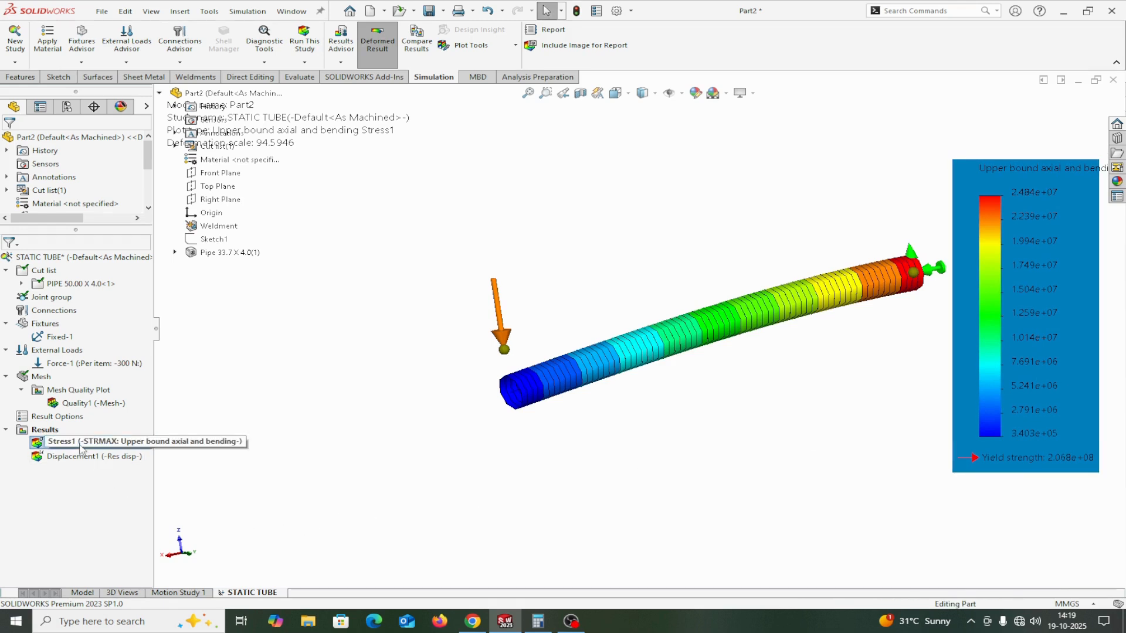
Animate the Stress1 plot and set the playback speed to 141.
{"action": "left_click", "coordinate": [39, 445]}
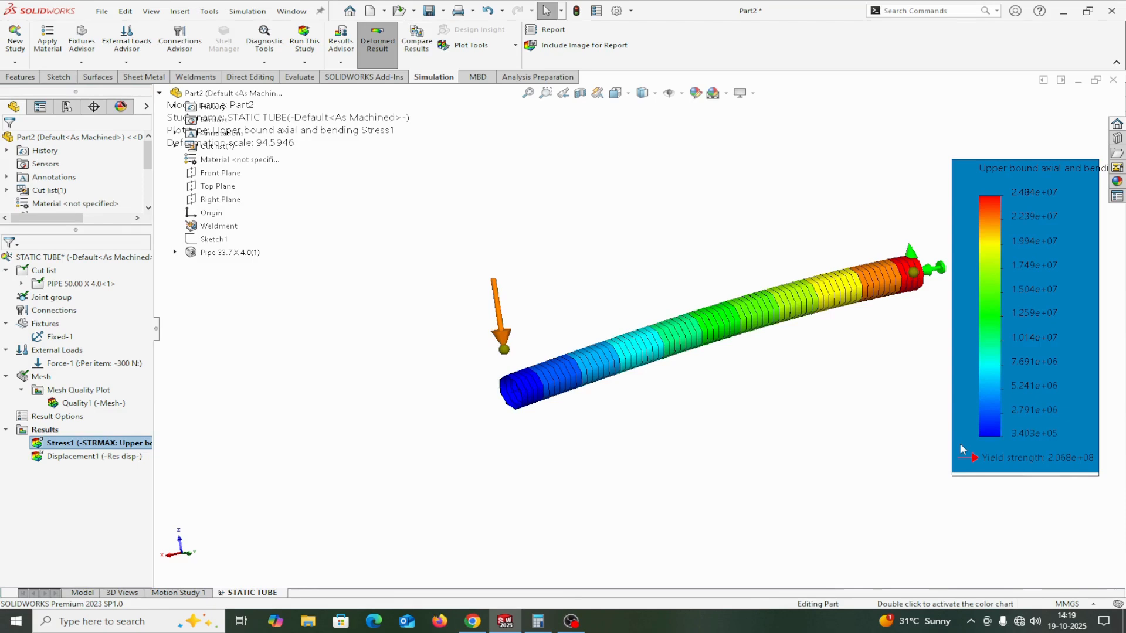
{"action": "right_click", "coordinate": [41, 446]}
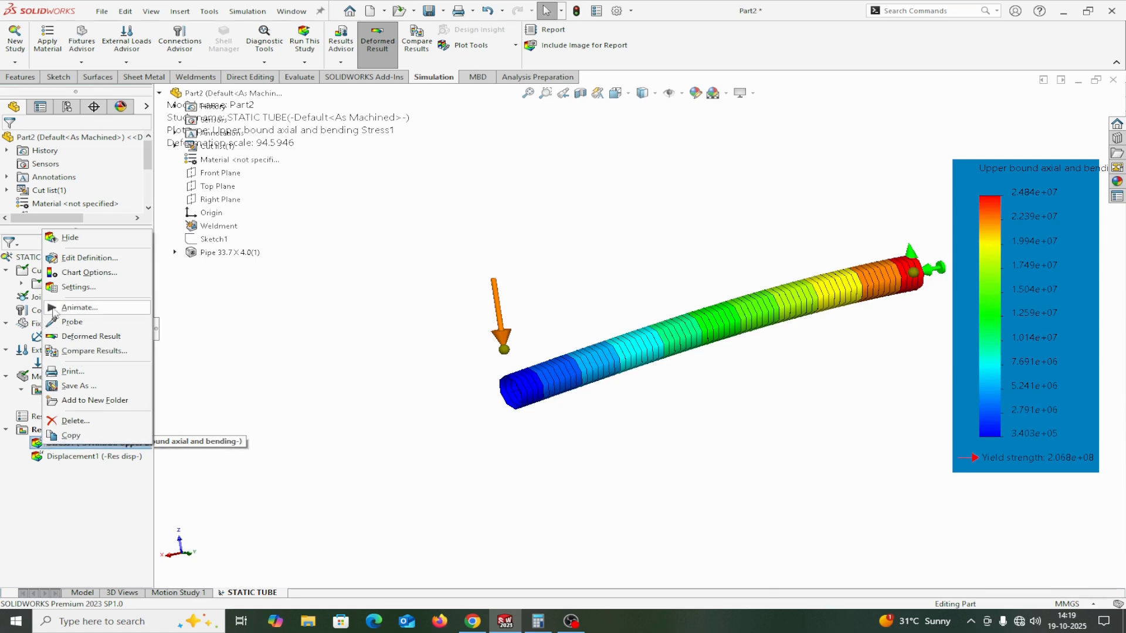
{"action": "left_click", "coordinate": [53, 308]}
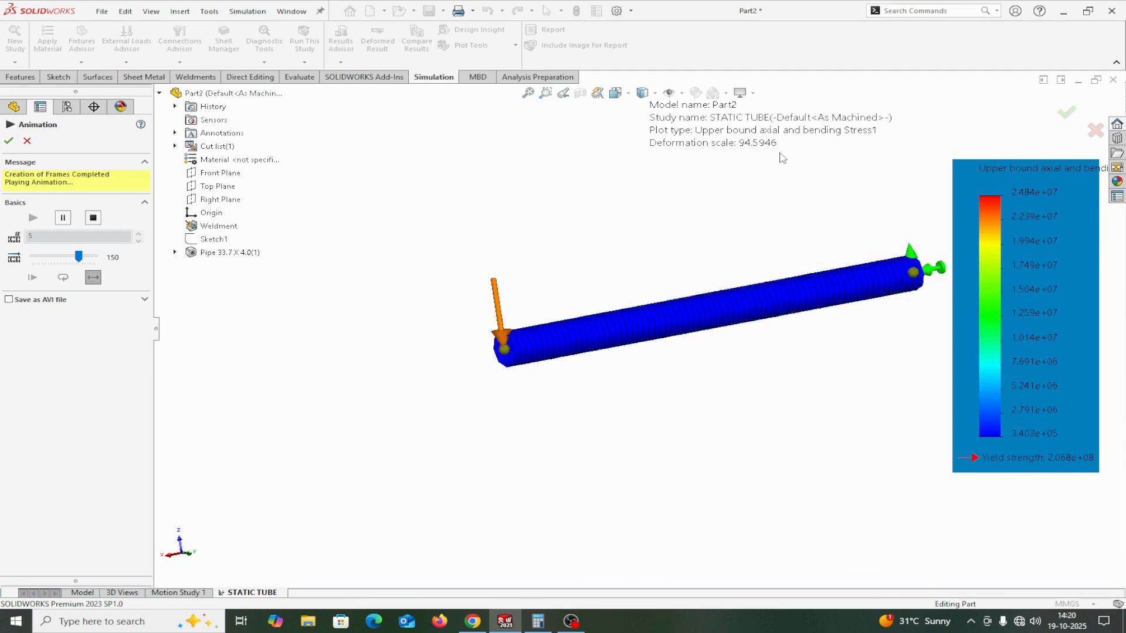
{"action": "mouse_move", "coordinate": [78, 257]}
{"action": "left_mouse_down"}
{"action": "mouse_move", "coordinate": [34, 262]}
{"action": "mouse_move", "coordinate": [76, 263]}
{"action": "left_mouse_up"}
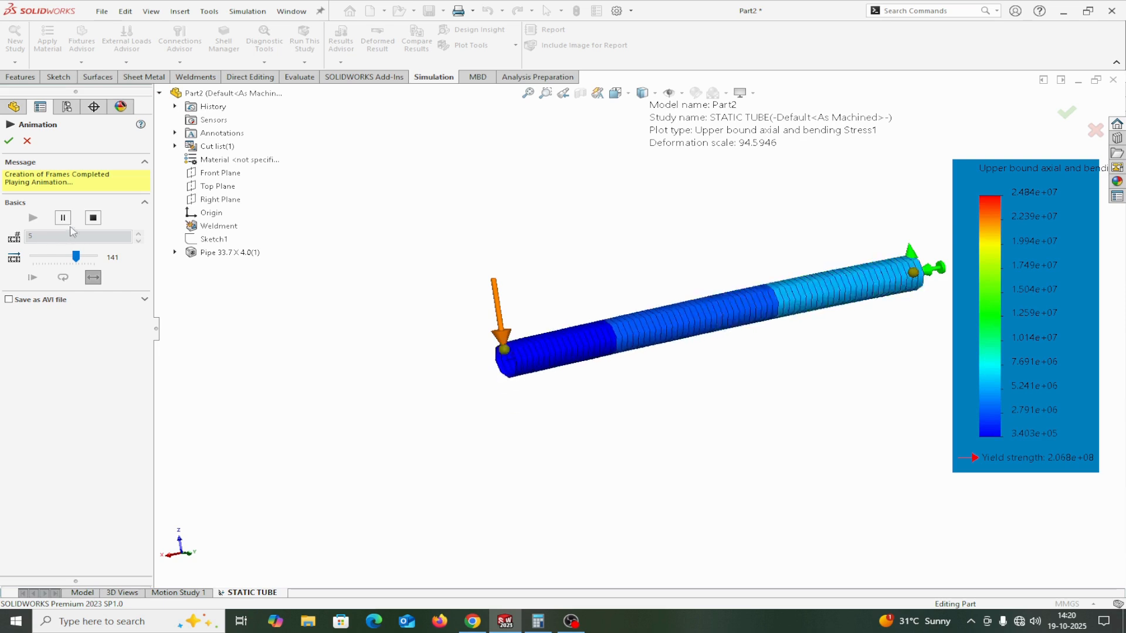
Stop the stress animation, replay it with 25 frames, and accept the animation settings.
{"action": "left_click", "coordinate": [93, 218]}
{"action": "left_click", "coordinate": [53, 197]}
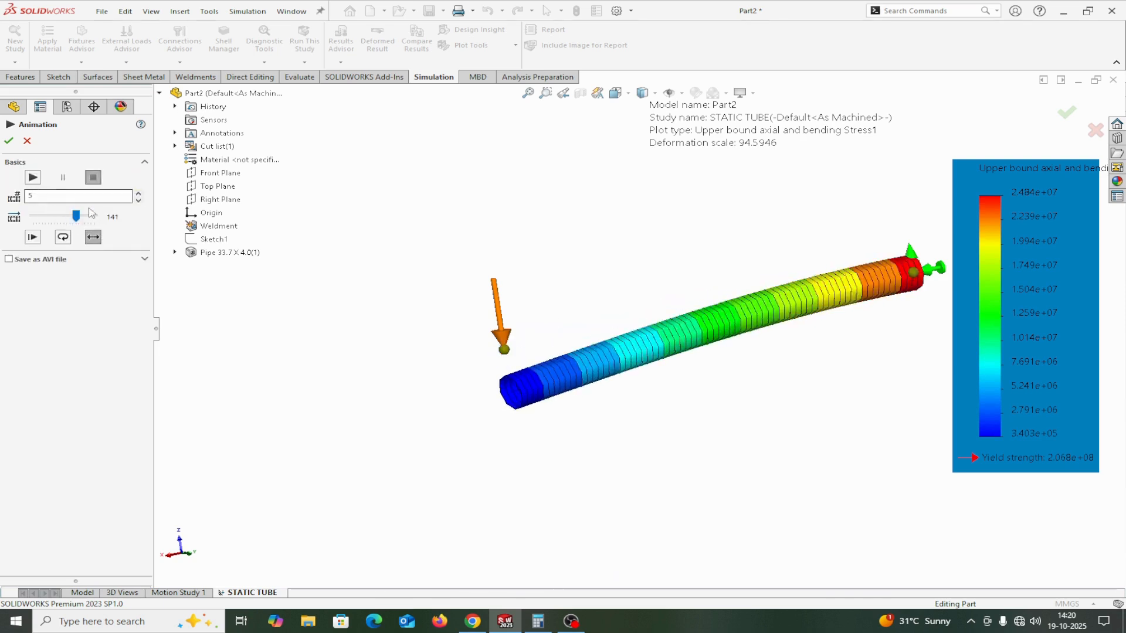
{"action": "left_click_drag", "start_coordinate": [53, 199], "coordinate": [30, 196]}
{"action": "left_click", "coordinate": [32, 177]}
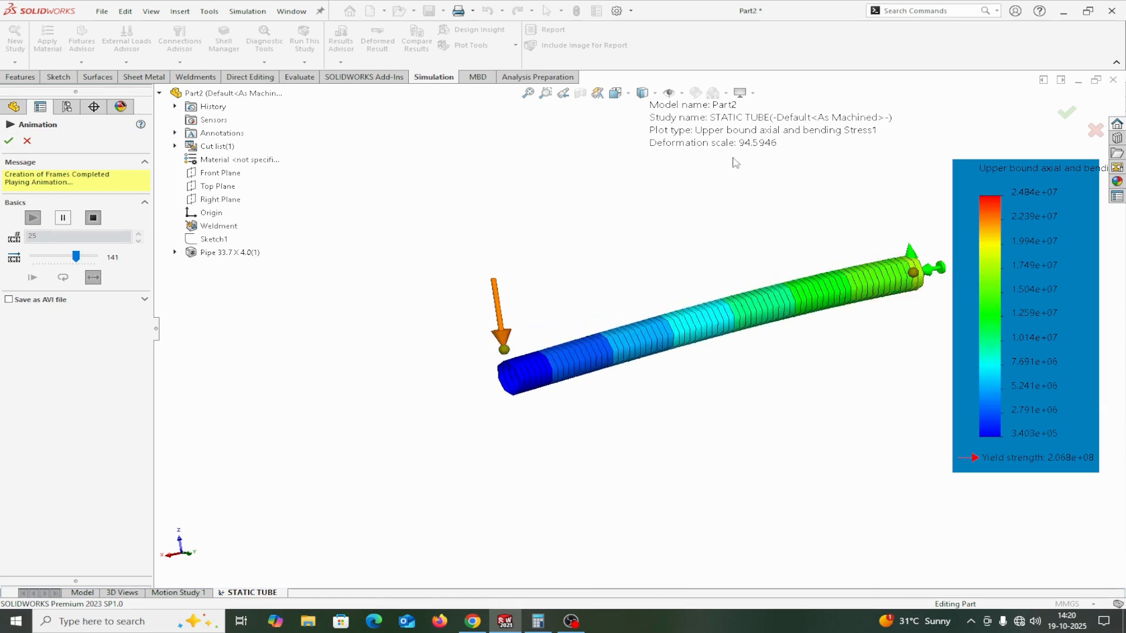
{"action": "left_click", "coordinate": [9, 142]}
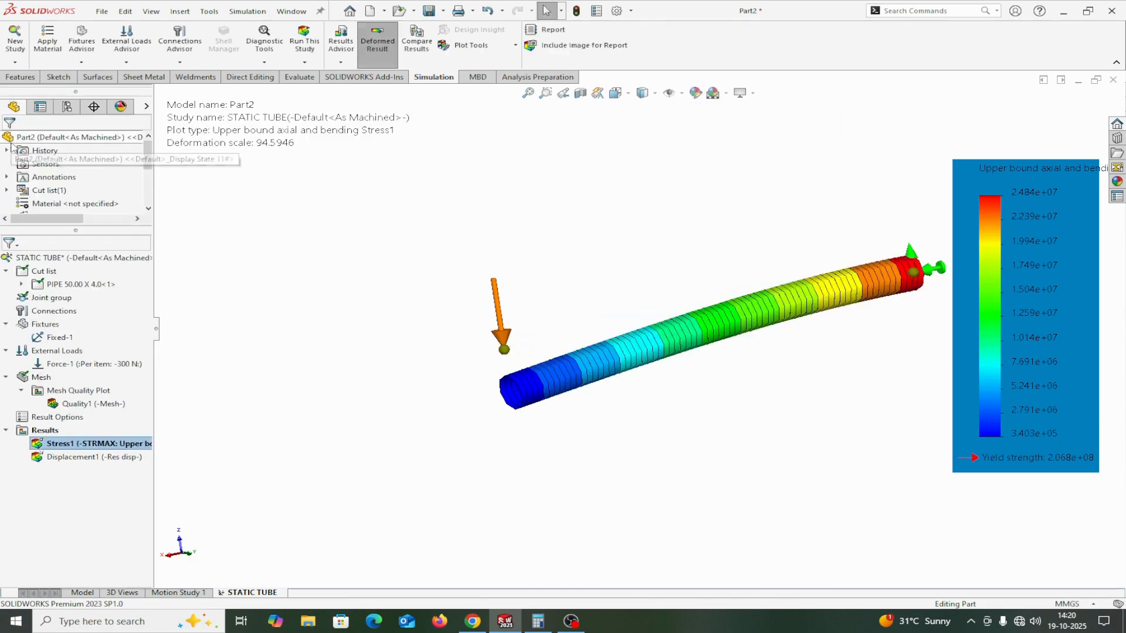
Show the minimum and maximum annotations on the Stress1 plot.
{"action": "right_click", "coordinate": [41, 449]}
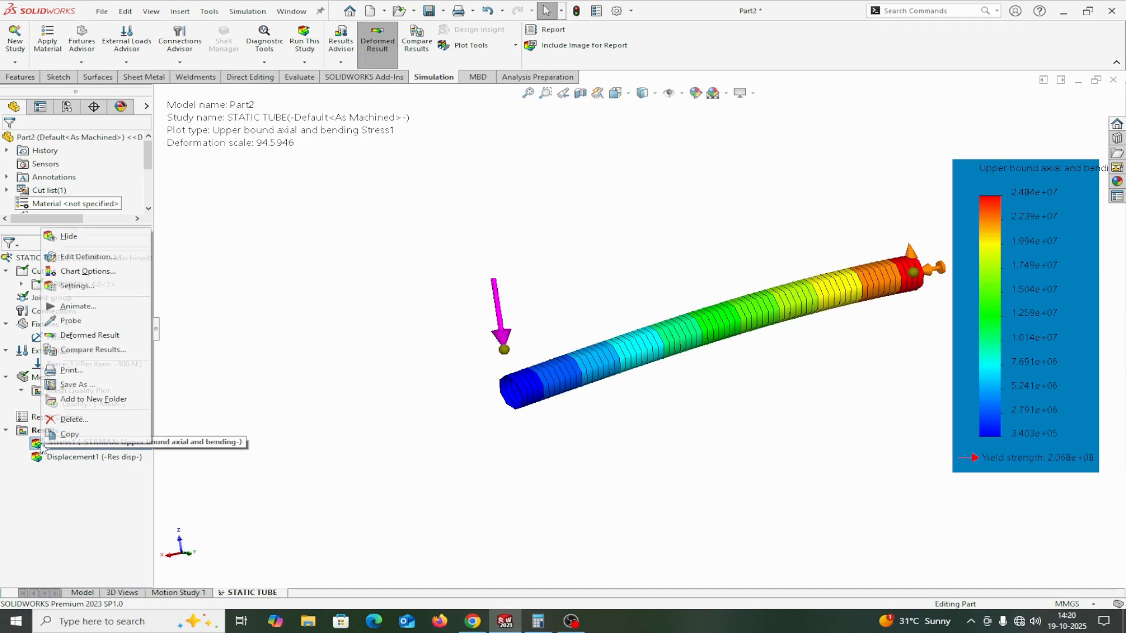
{"action": "left_click", "coordinate": [77, 273]}
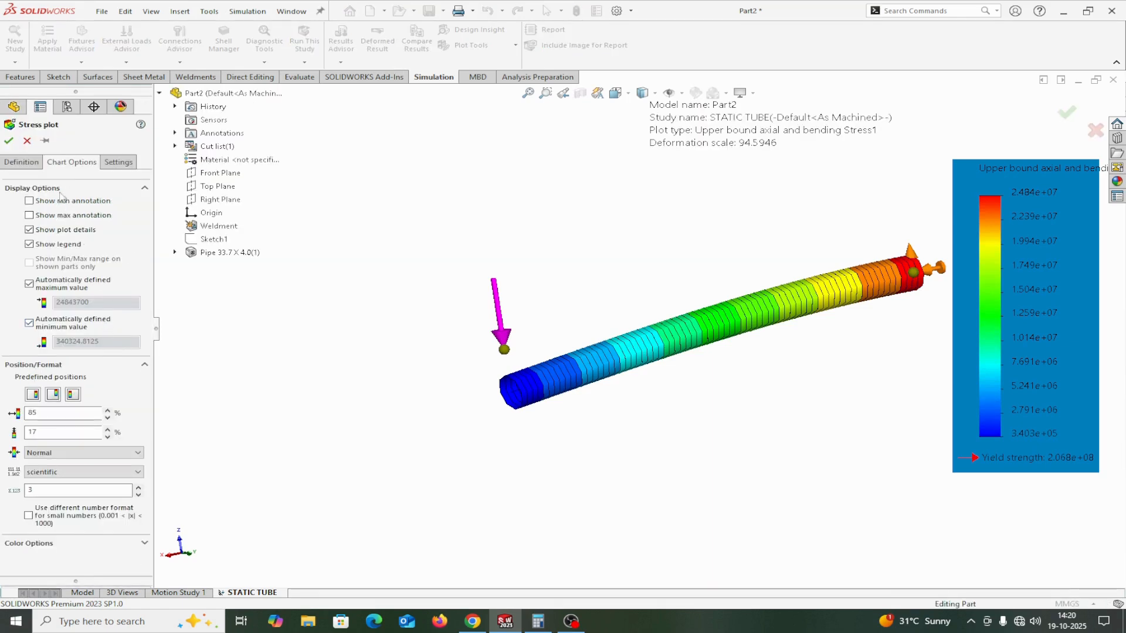
{"action": "left_click", "coordinate": [29, 200]}
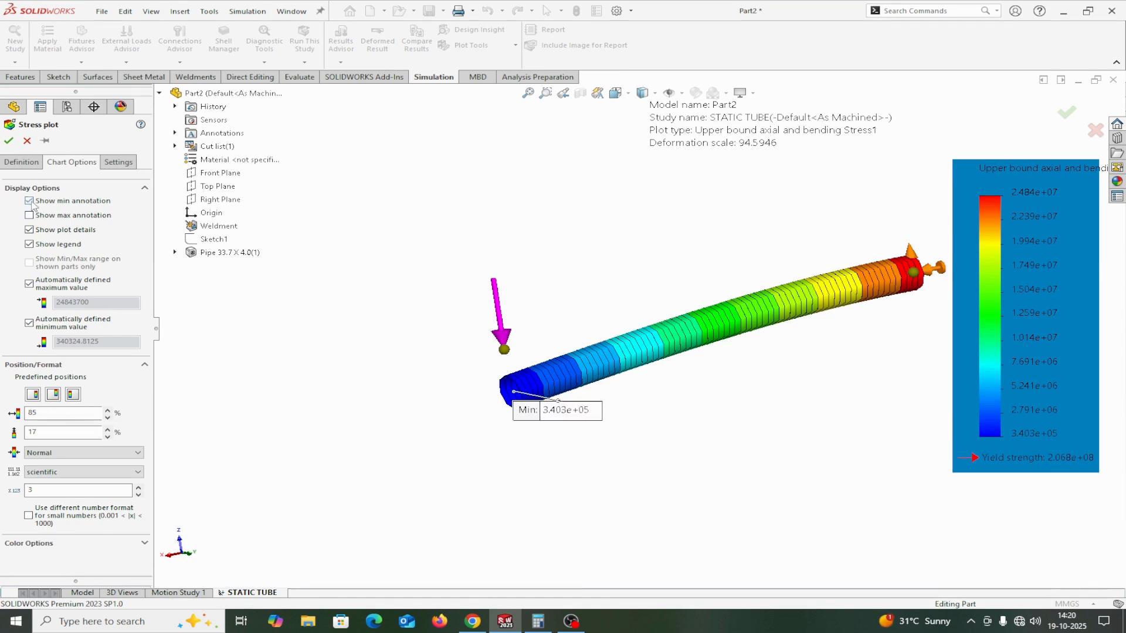
{"action": "left_click", "coordinate": [29, 214]}
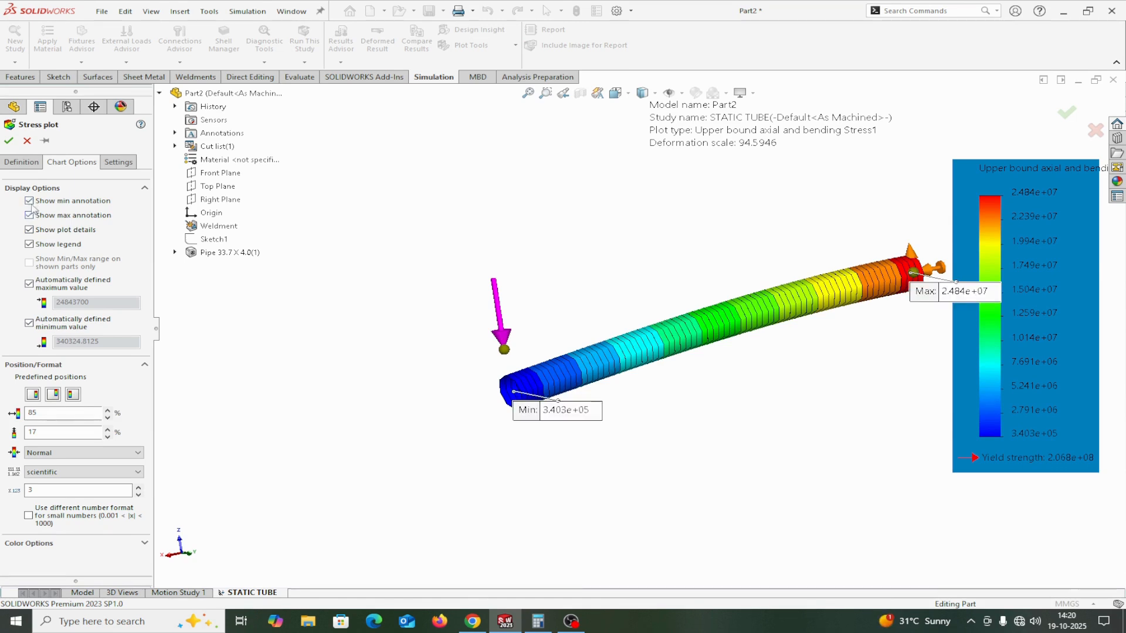
Set the stress plot's units to N/mm^2 (MPa) and its deformed shape to true scale, and accept the plot.
{"action": "left_click", "coordinate": [24, 167]}
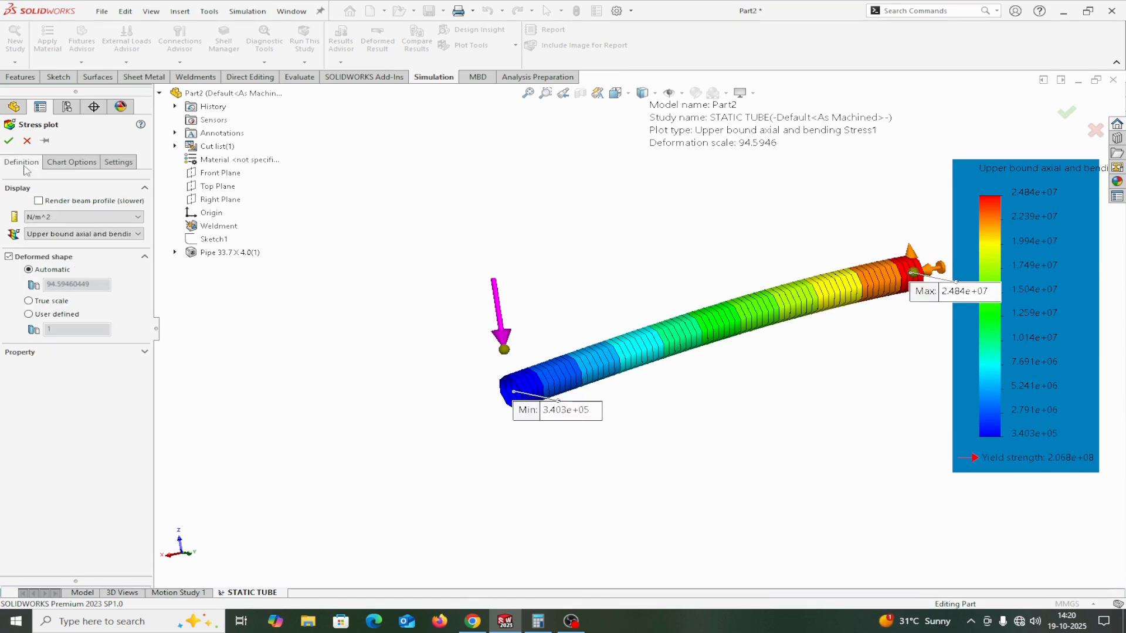
{"action": "left_click", "coordinate": [57, 218]}
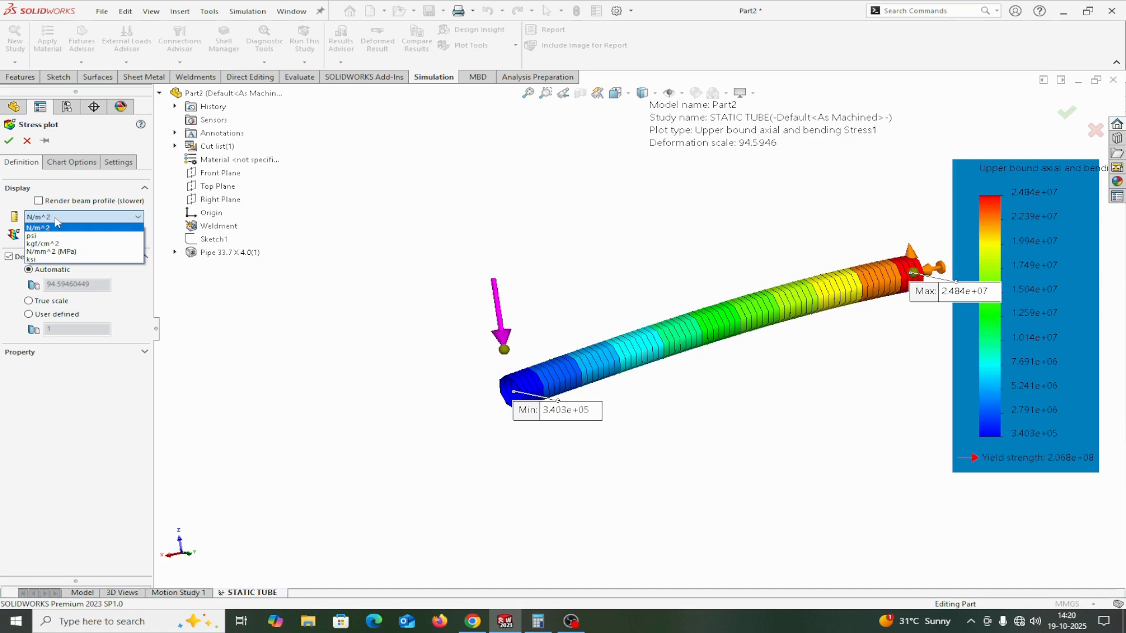
{"action": "left_click", "coordinate": [41, 253]}
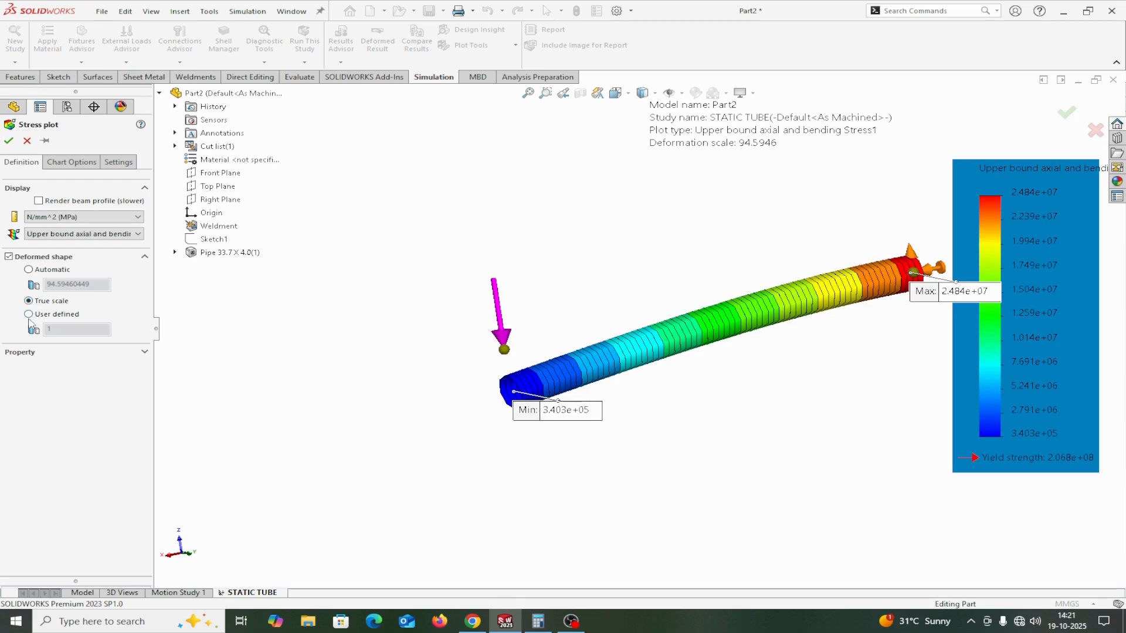
{"action": "left_click", "coordinate": [30, 317]}
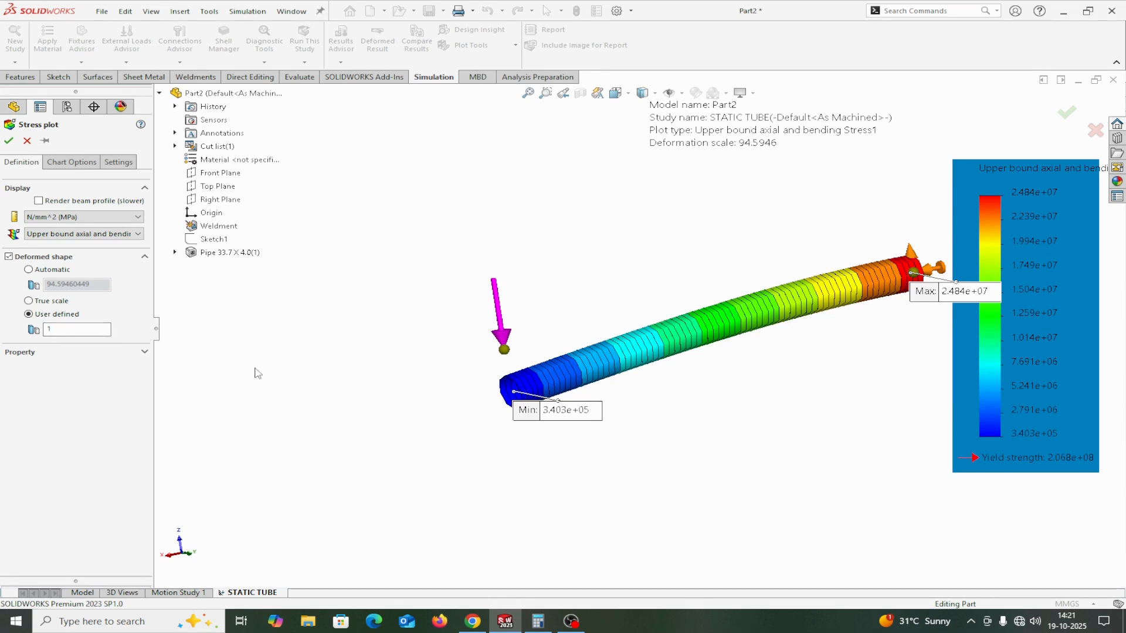
{"action": "left_click", "coordinate": [29, 301]}
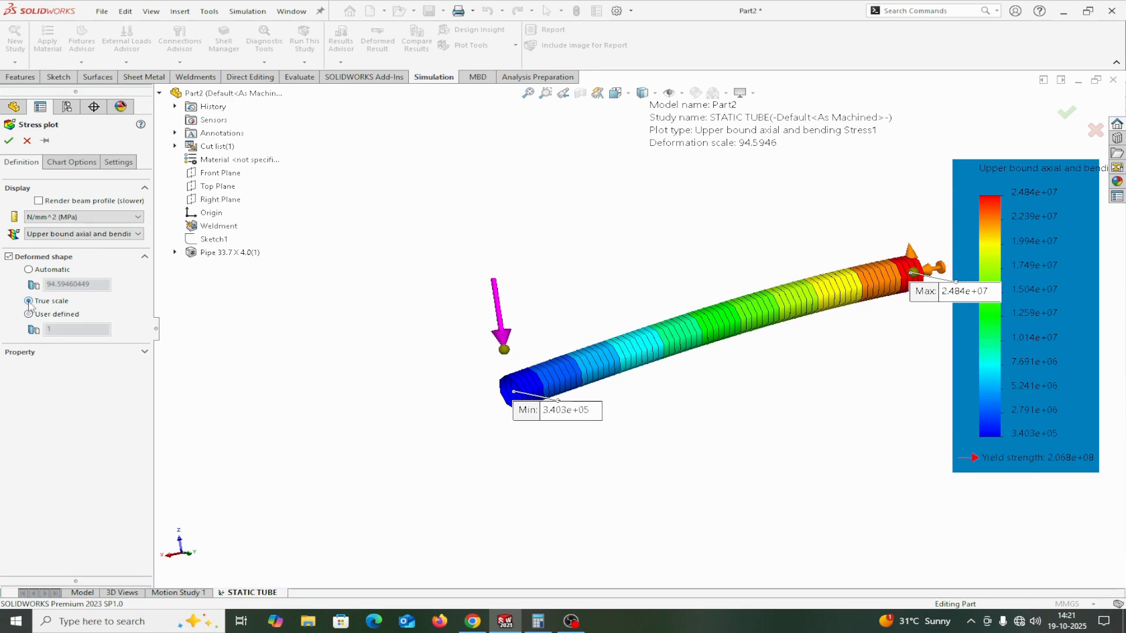
{"action": "left_click", "coordinate": [9, 141]}
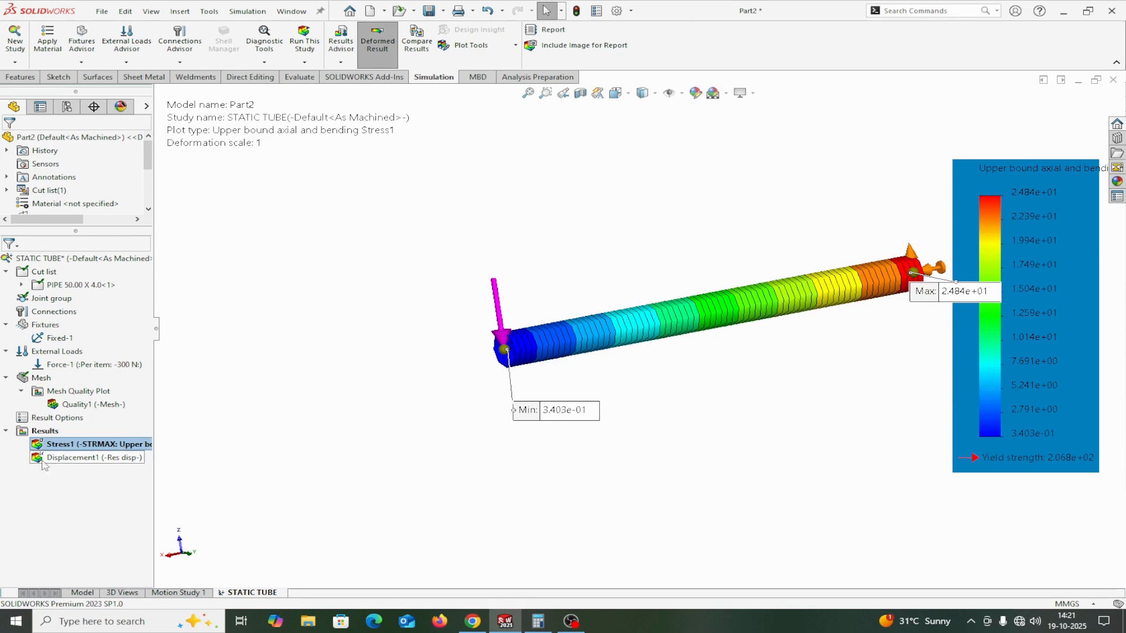
Probe the stress at two locations on the pipe, in the cyan and yellow regions, and close the probe.
{"action": "right_click", "coordinate": [52, 446]}
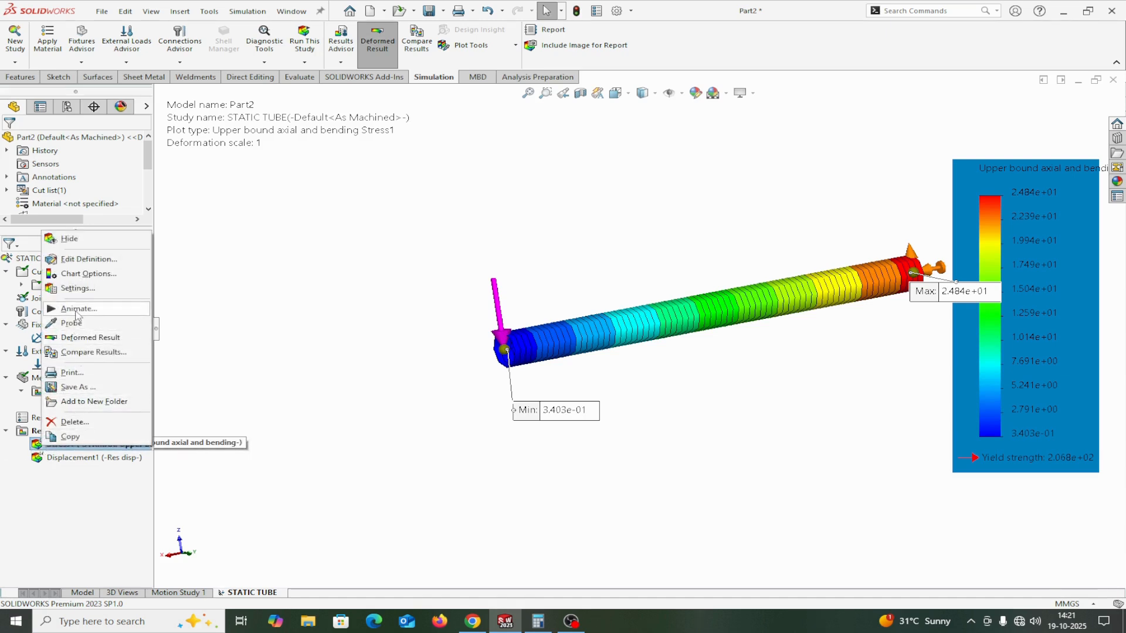
{"action": "left_click", "coordinate": [74, 324]}
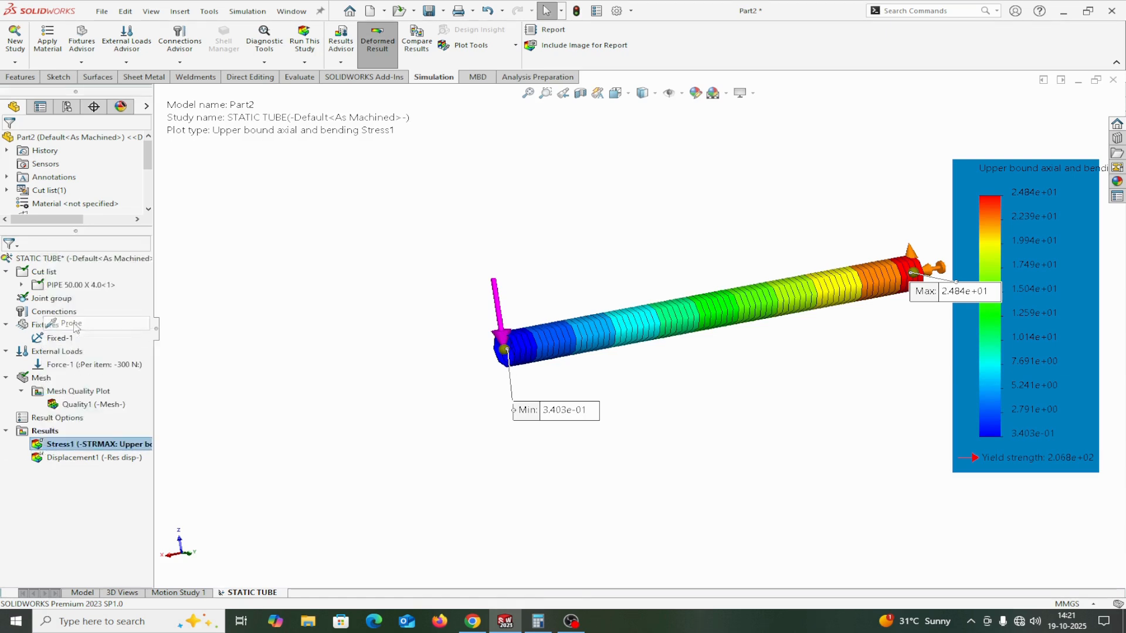
{"action": "left_click", "coordinate": [635, 326]}
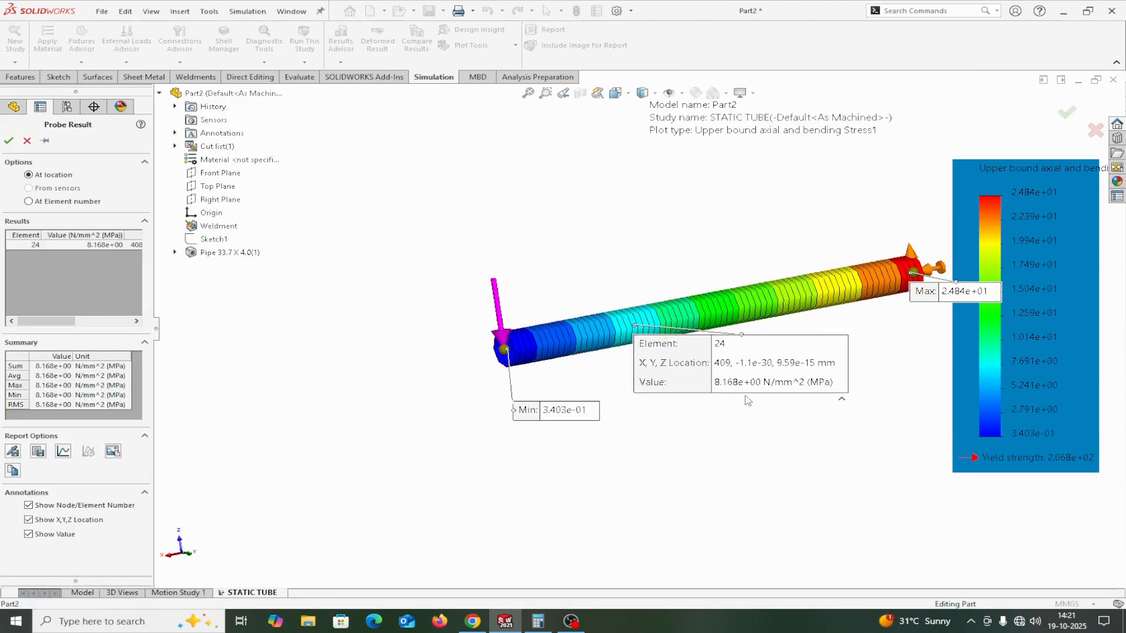
{"action": "left_click", "coordinate": [819, 291]}
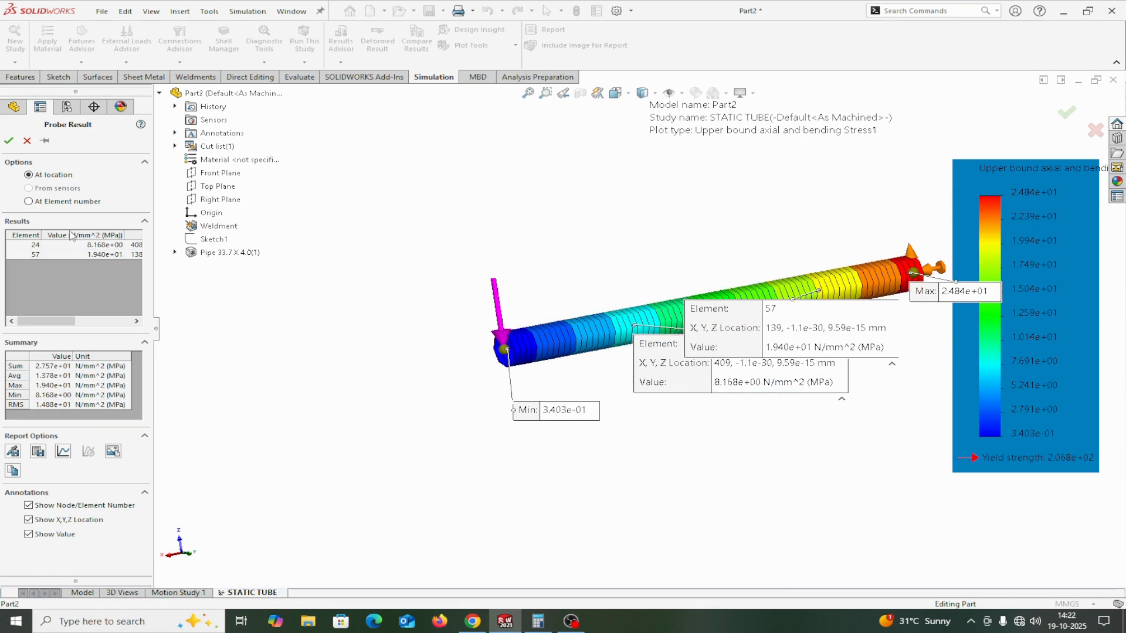
{"action": "left_click", "coordinate": [8, 141]}
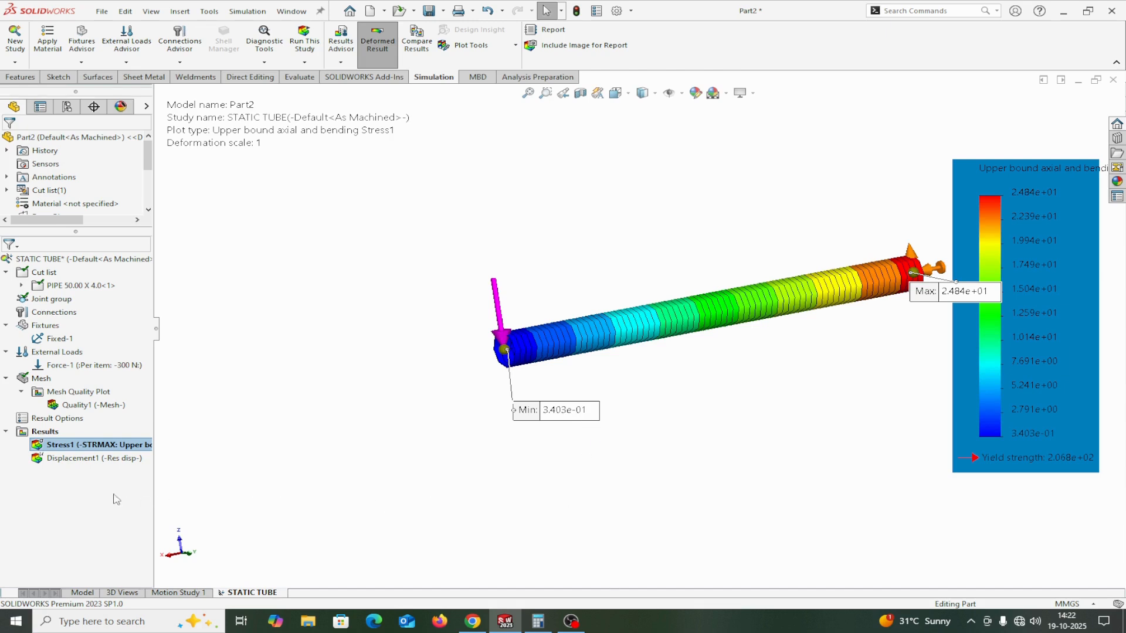
Display the Displacement1 result plot on the pipe, keeping its name.
{"action": "double_click", "coordinate": [67, 458]}
{"action": "left_click", "coordinate": [67, 458]}
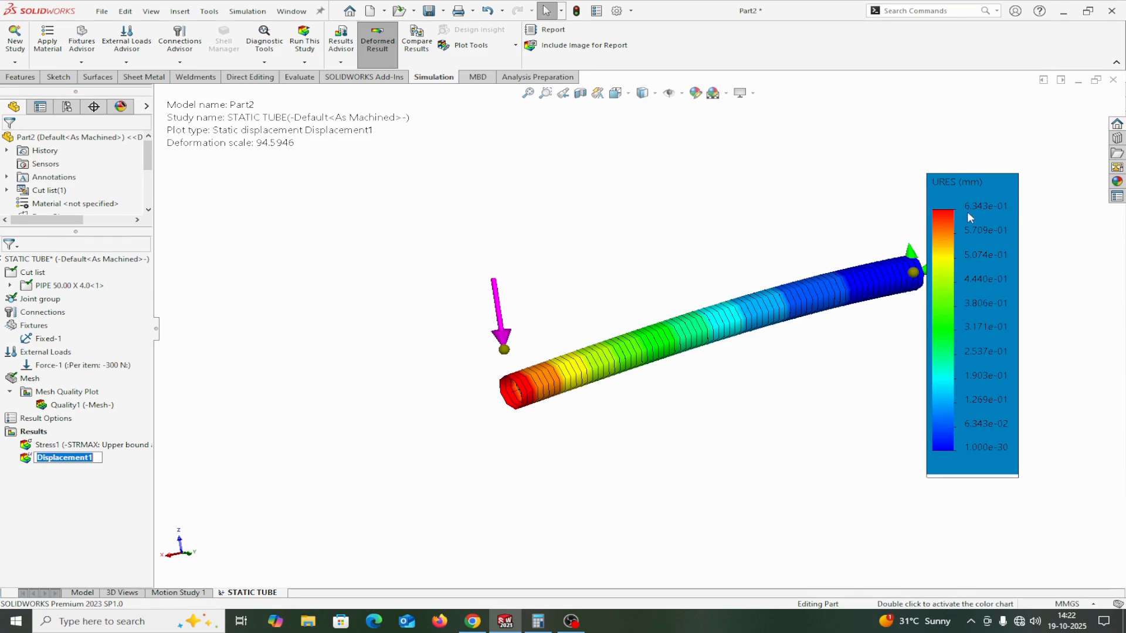
{"action": "left_click", "coordinate": [84, 490]}
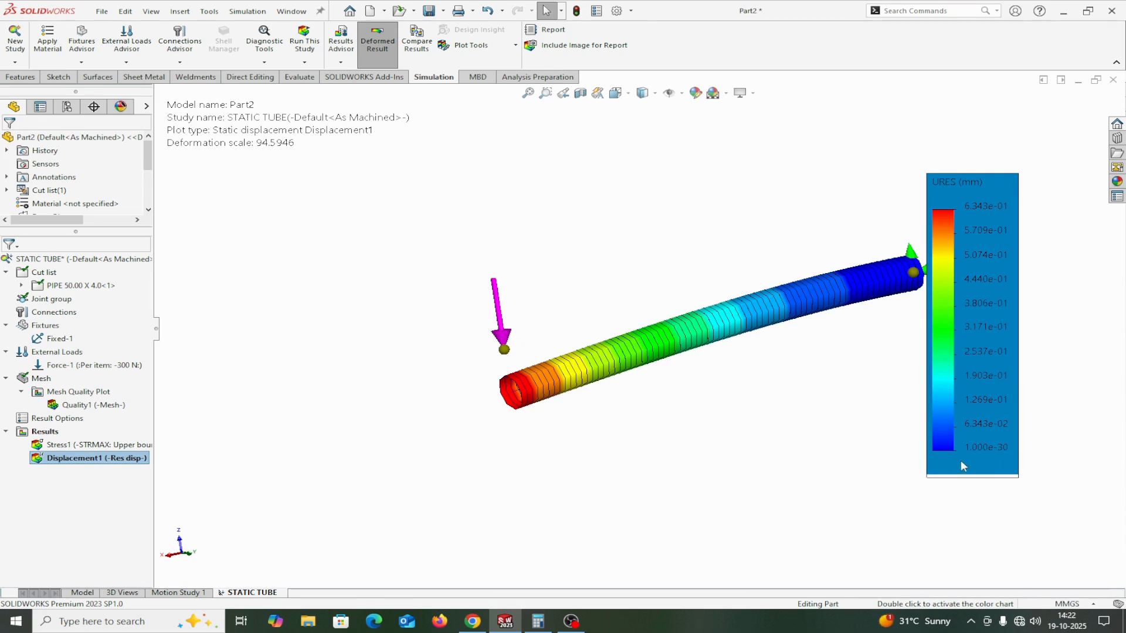
Show the minimum and maximum annotations on the Displacement1 plot.
{"action": "right_click", "coordinate": [72, 463]}
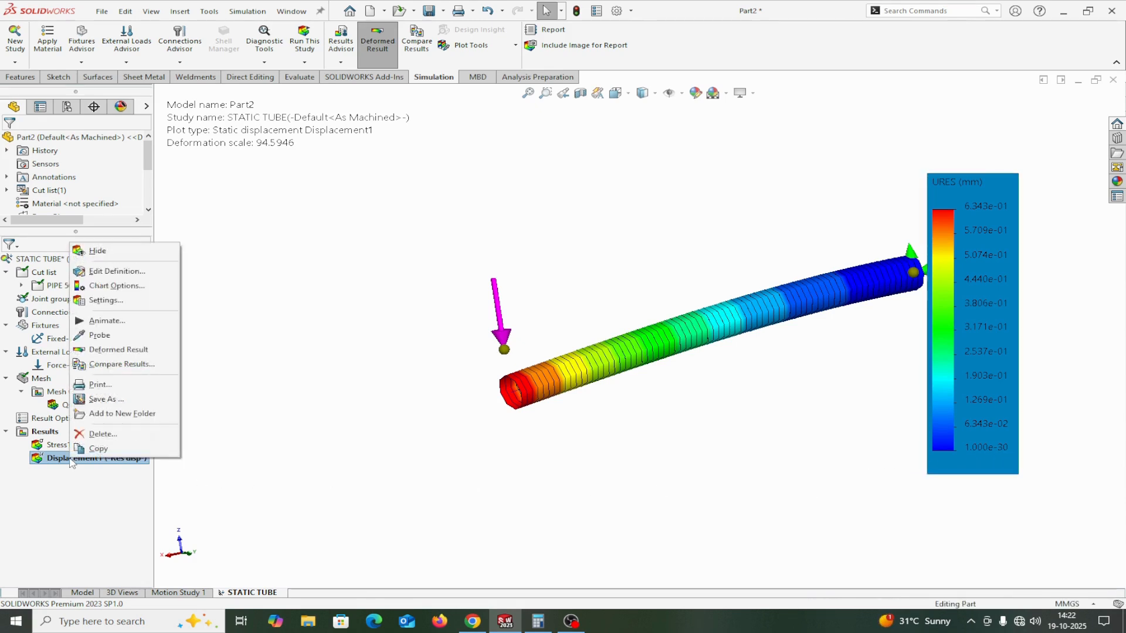
{"action": "left_click", "coordinate": [105, 286]}
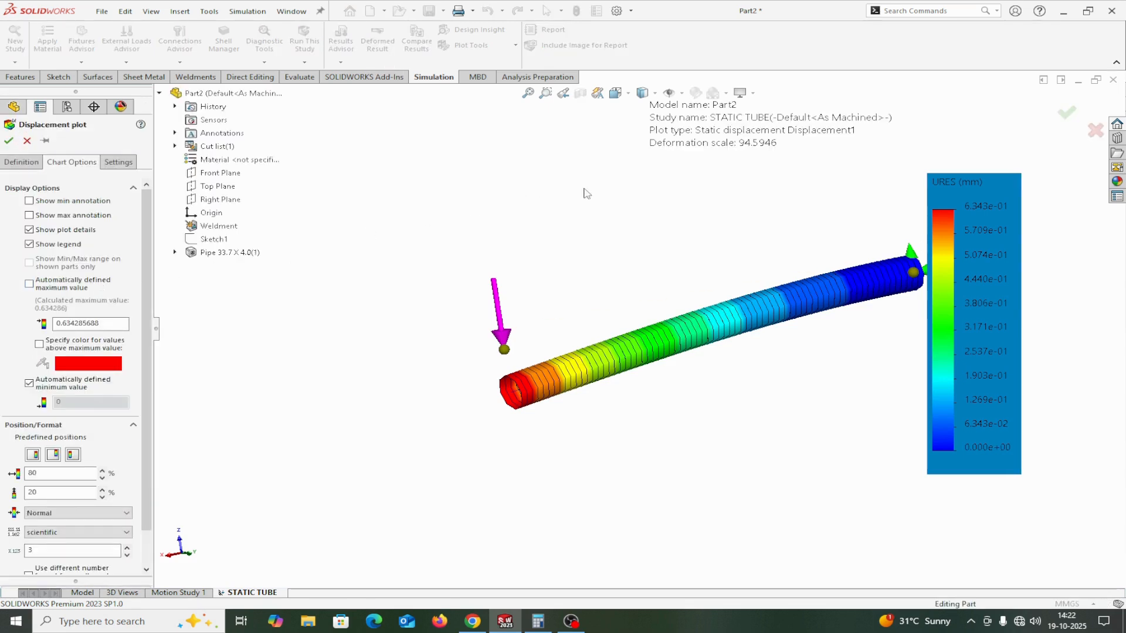
{"action": "left_click", "coordinate": [29, 201]}
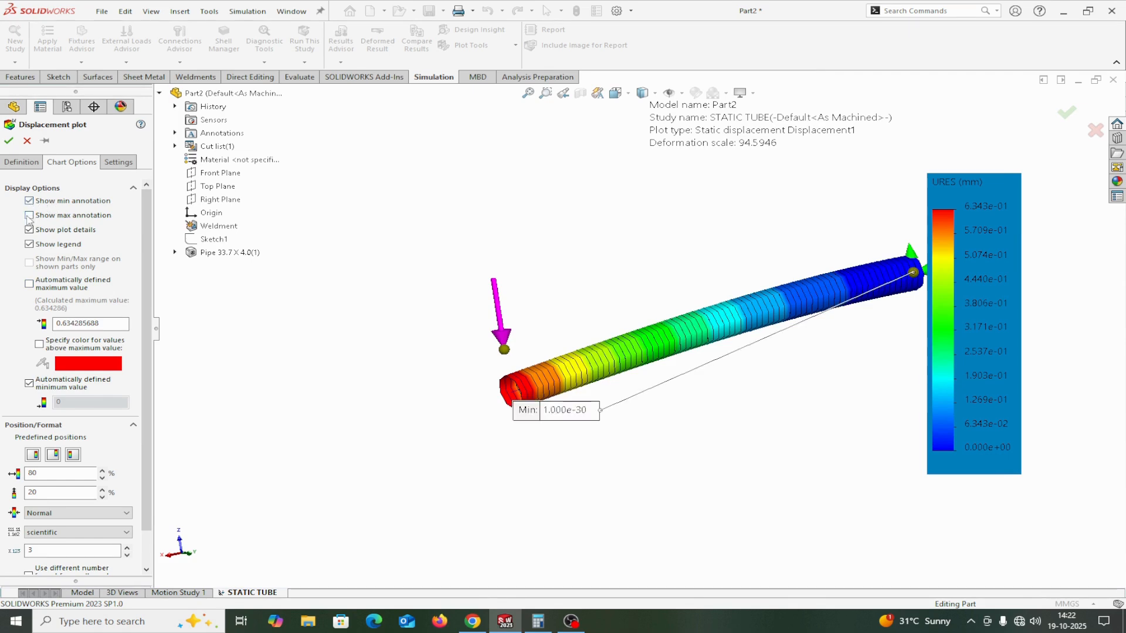
{"action": "left_click", "coordinate": [30, 216]}
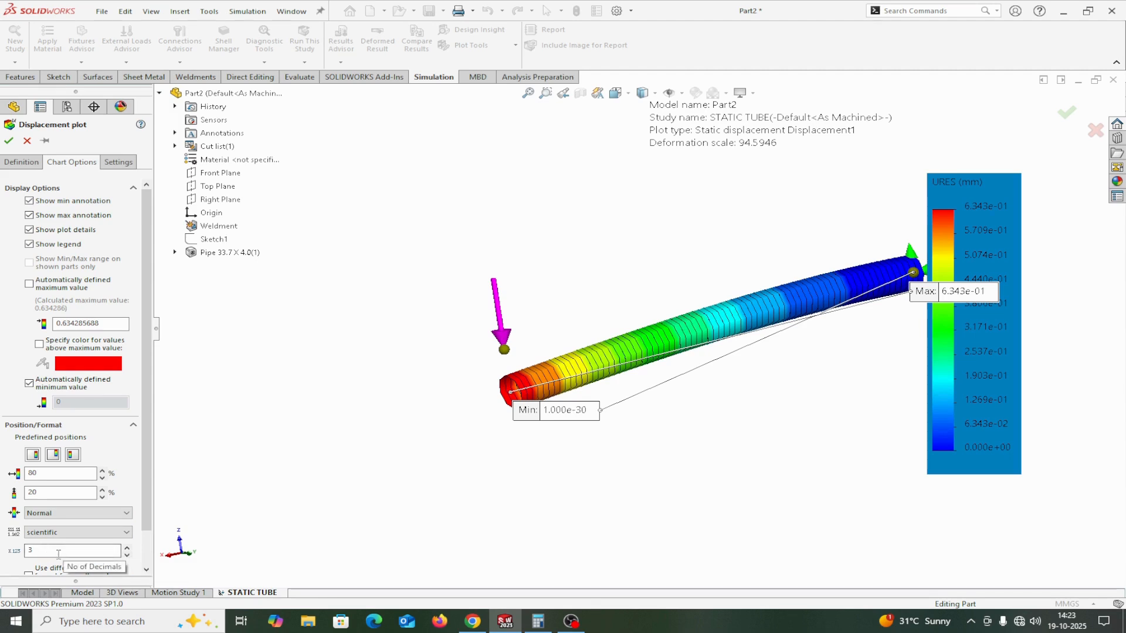
Set the displacement plot's deformed shape to true scale and accept the plot.
{"action": "left_click", "coordinate": [24, 163]}
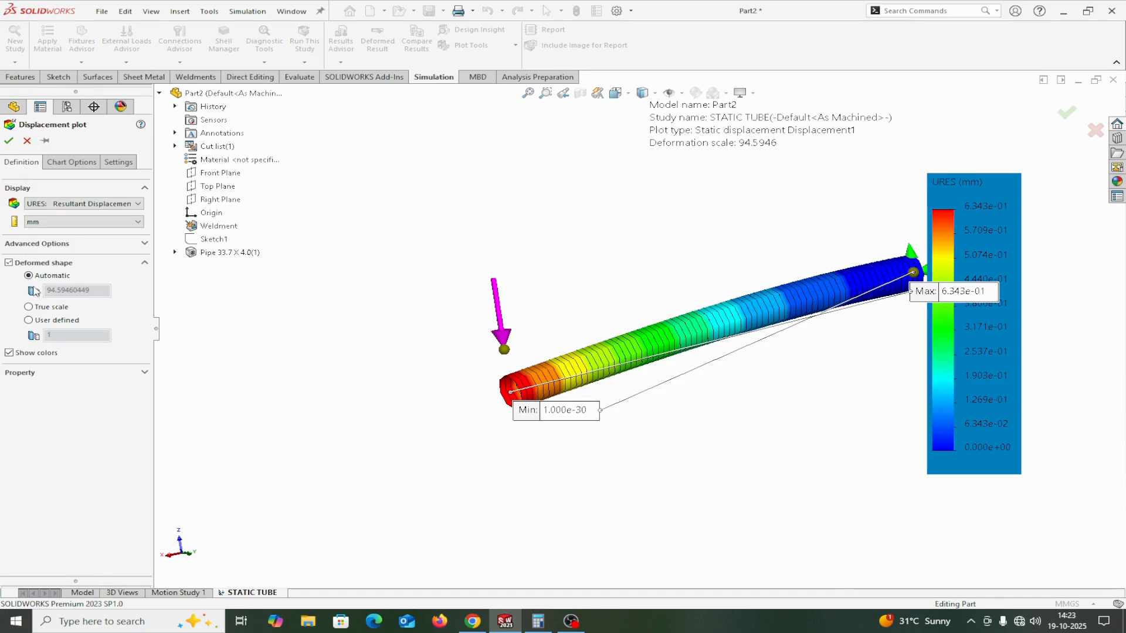
{"action": "left_click", "coordinate": [28, 307]}
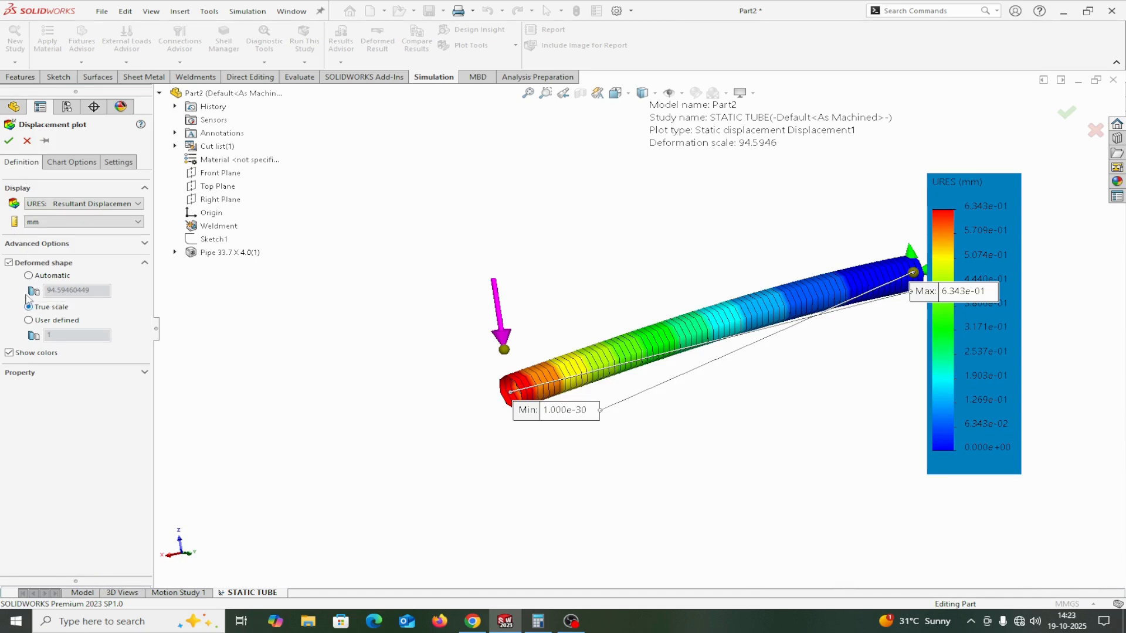
{"action": "left_click", "coordinate": [9, 141]}
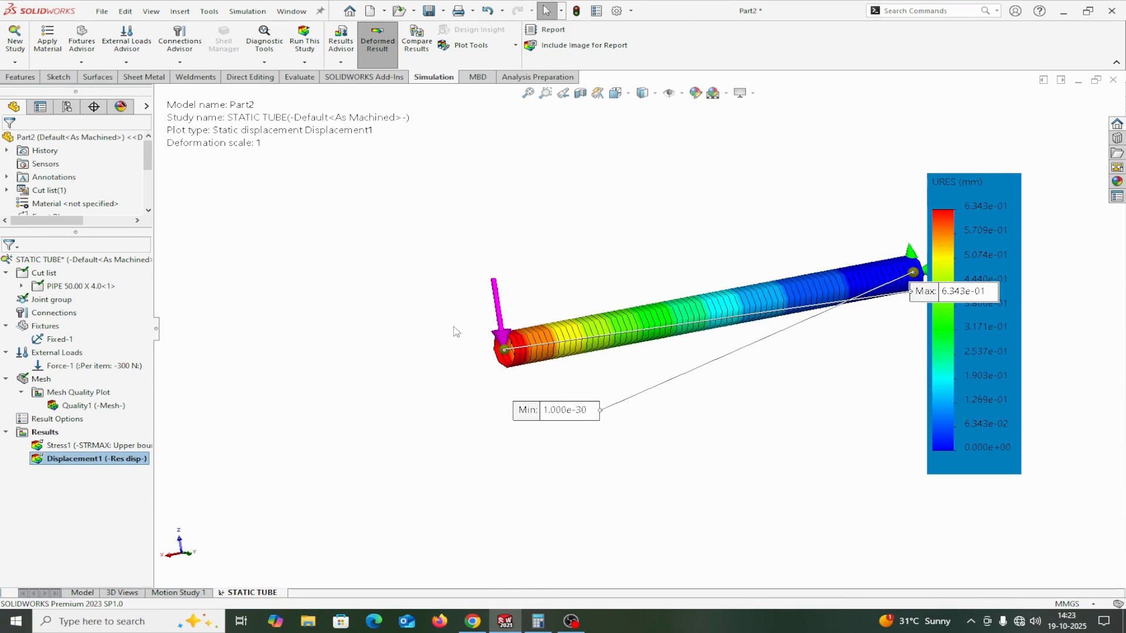
Animate the Displacement1 result plot of the pipe.
{"action": "right_click", "coordinate": [68, 462]}
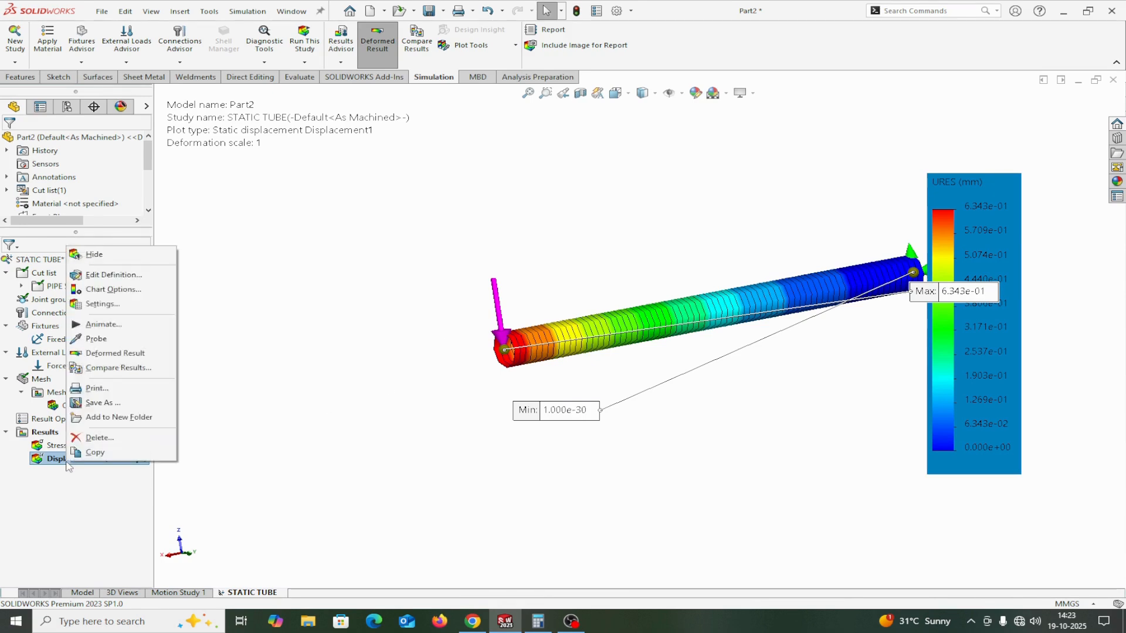
{"action": "left_click", "coordinate": [95, 325]}
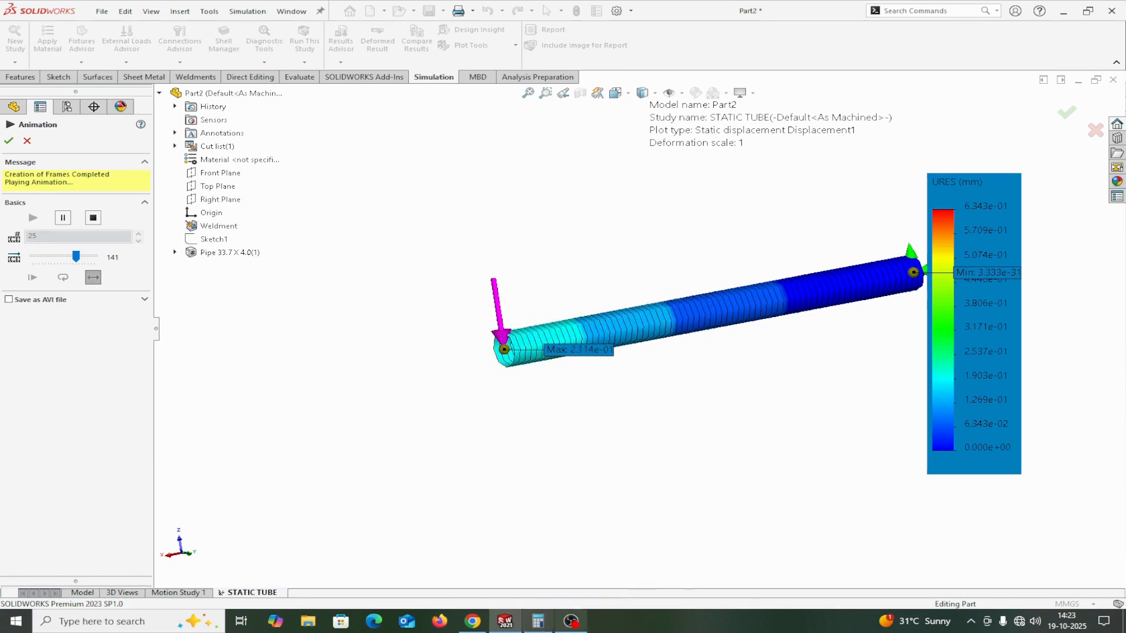
Switch to Calculator, divide 6.343 by 10, clear the entry and minimize the calculator.
{"action": "mouse_move", "coordinate": [538, 623]}
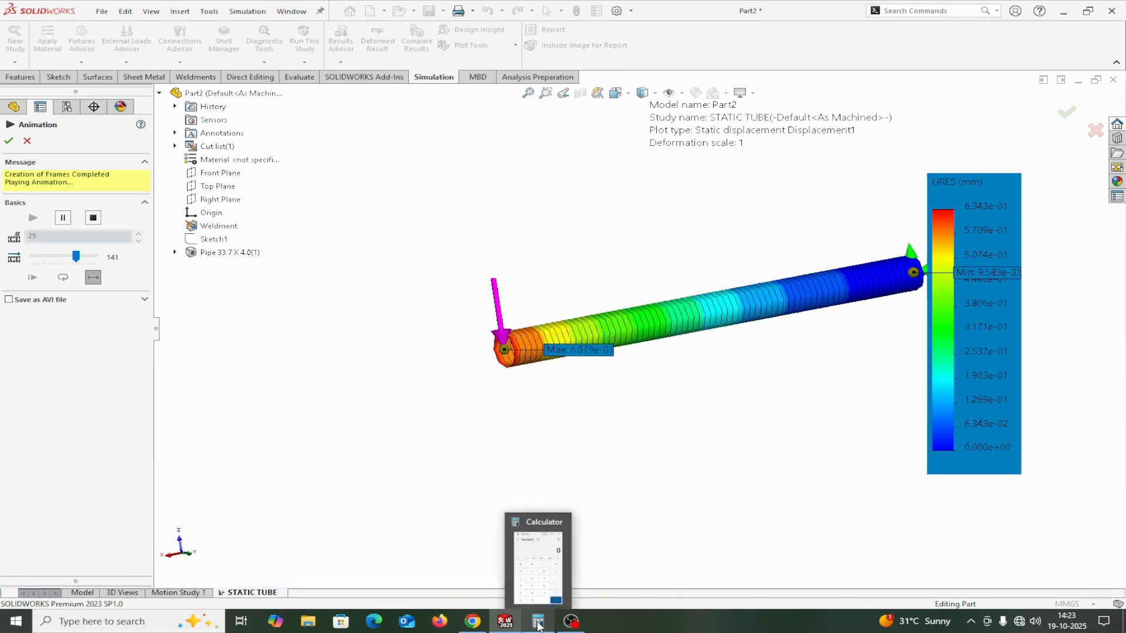
{"action": "left_click", "coordinate": [538, 623]}
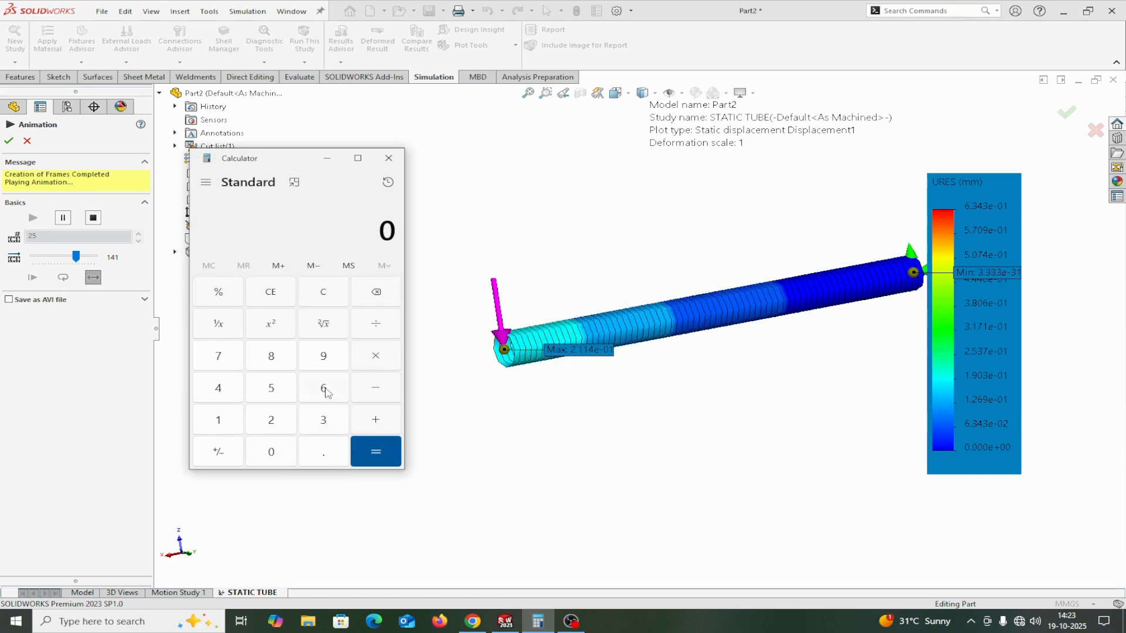
{"action": "left_click", "coordinate": [324, 389]}
{"action": "left_click", "coordinate": [320, 451]}
{"action": "left_click", "coordinate": [312, 418]}
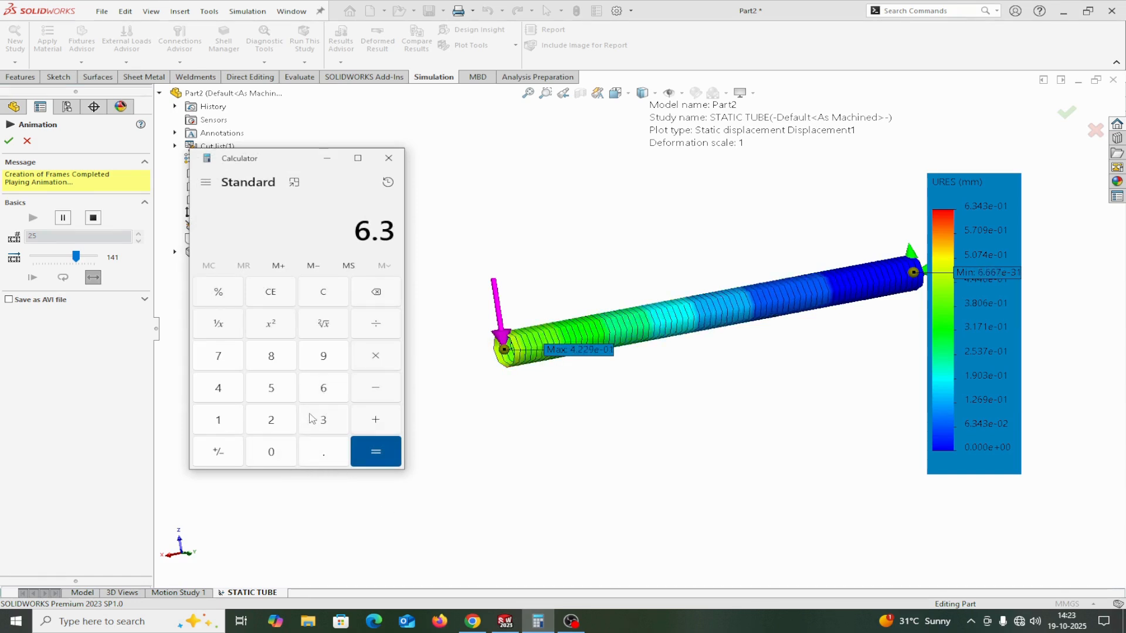
{"action": "left_click", "coordinate": [228, 389]}
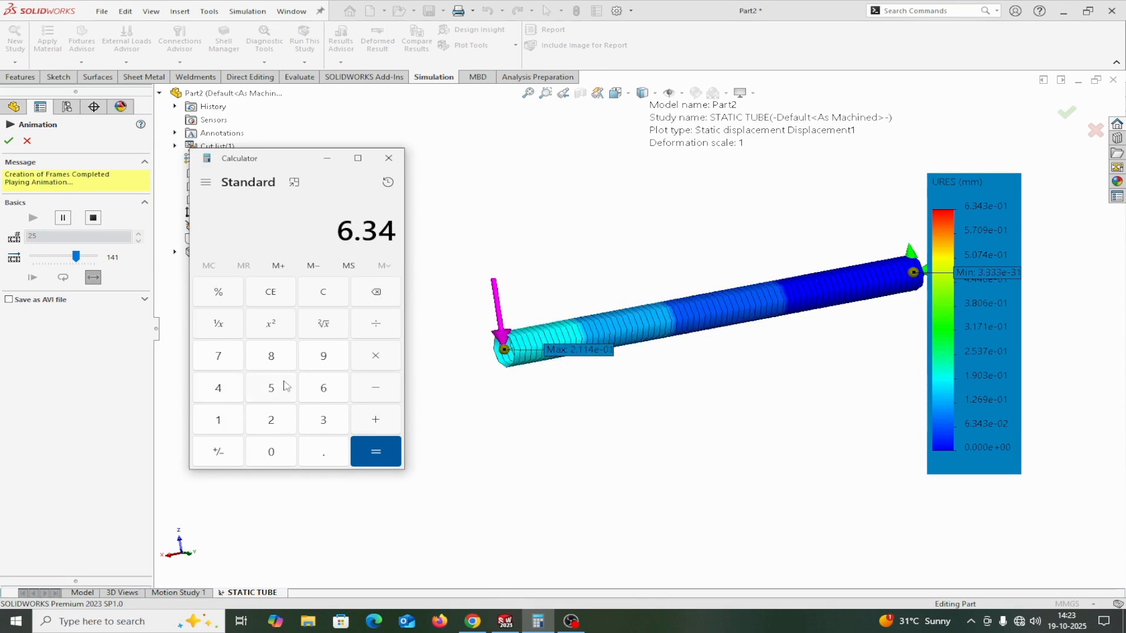
{"action": "left_click", "coordinate": [323, 420]}
{"action": "left_click", "coordinate": [375, 323]}
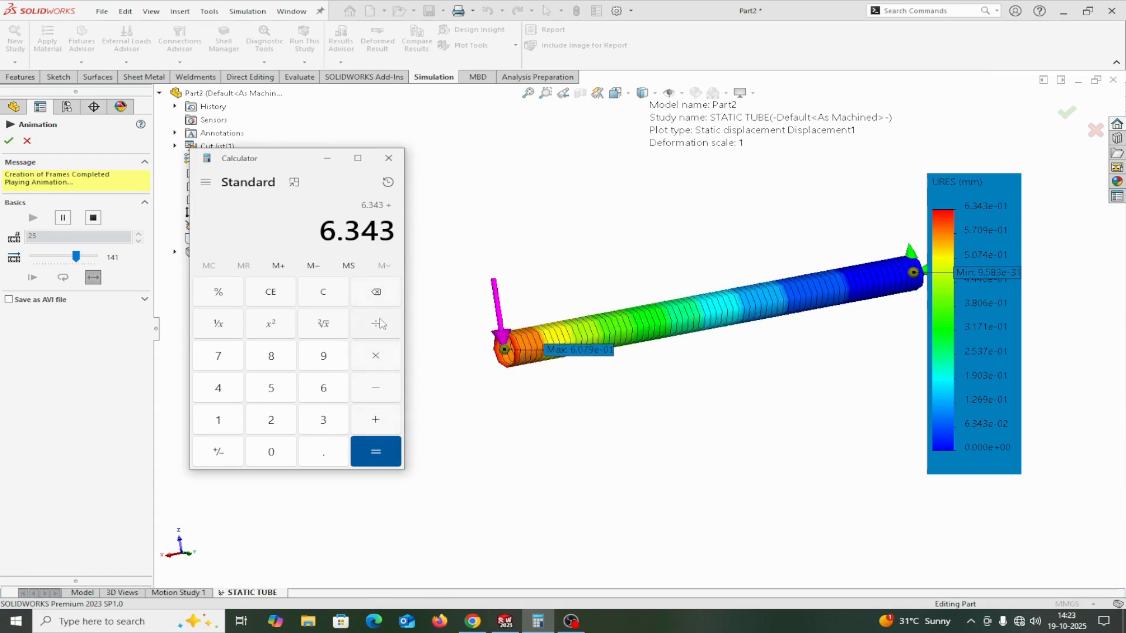
{"action": "left_click", "coordinate": [219, 420]}
{"action": "left_click", "coordinate": [274, 452]}
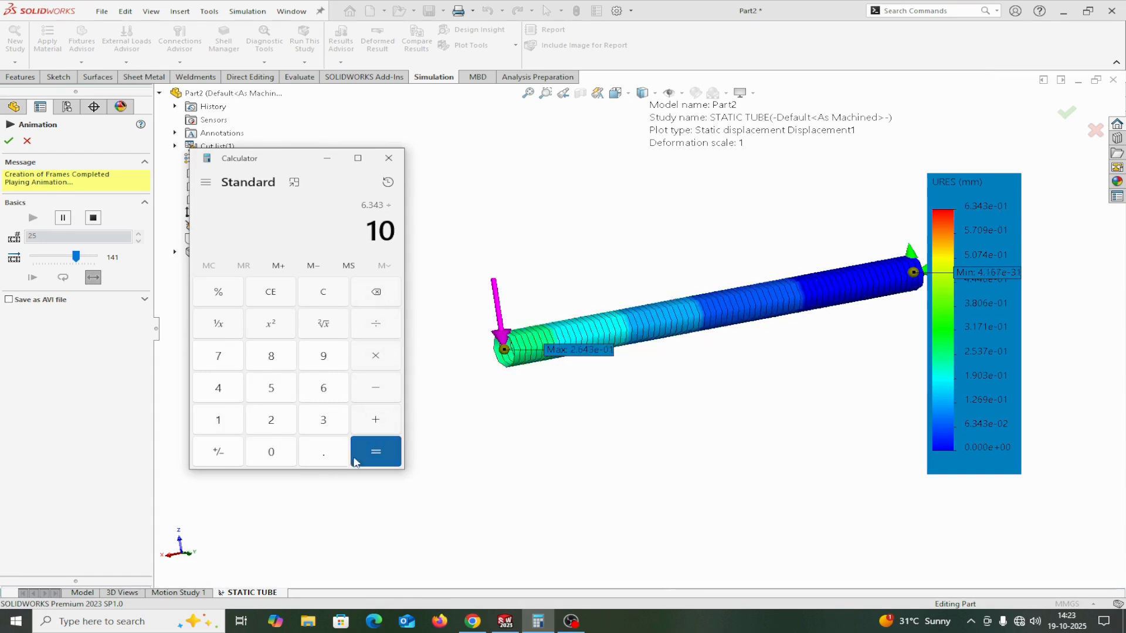
{"action": "left_click", "coordinate": [376, 455]}
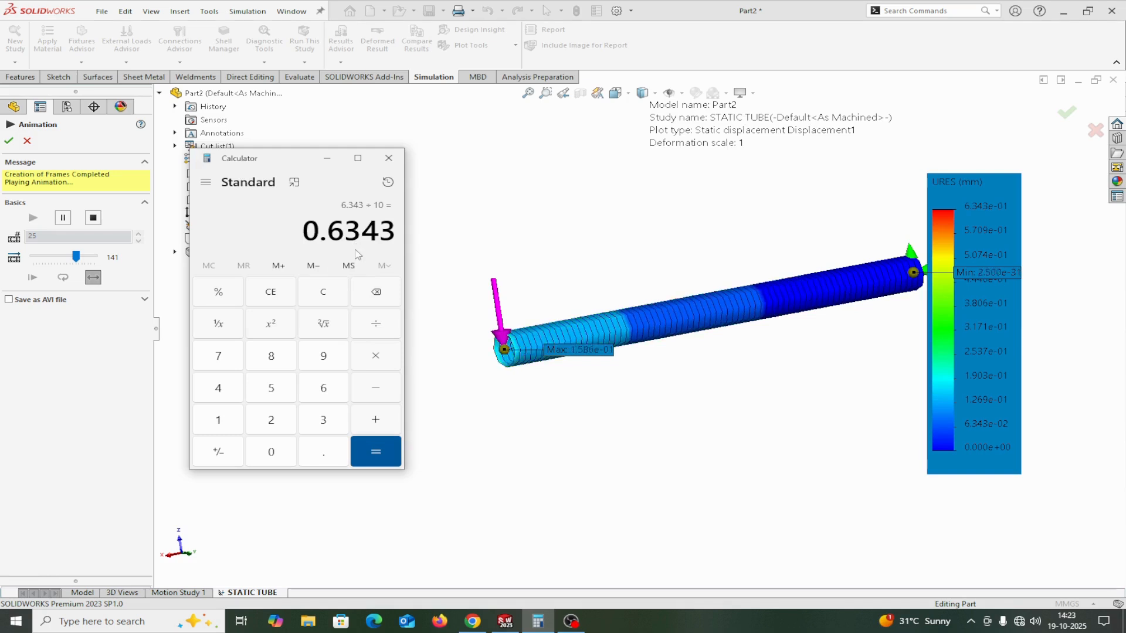
{"action": "left_click", "coordinate": [272, 291]}
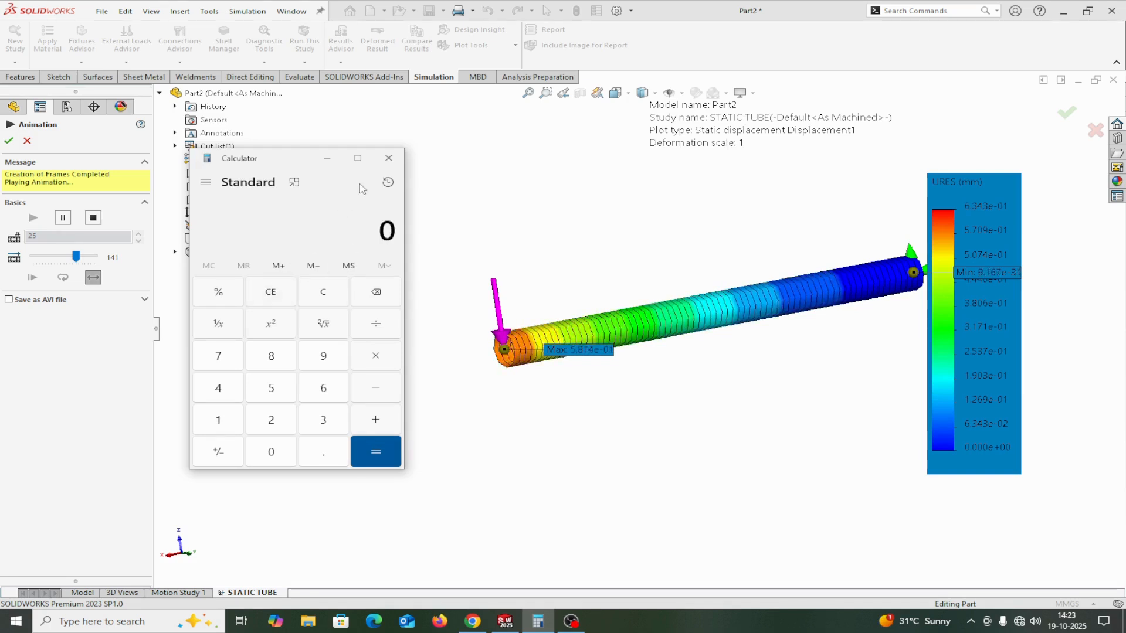
{"action": "left_click", "coordinate": [327, 158]}
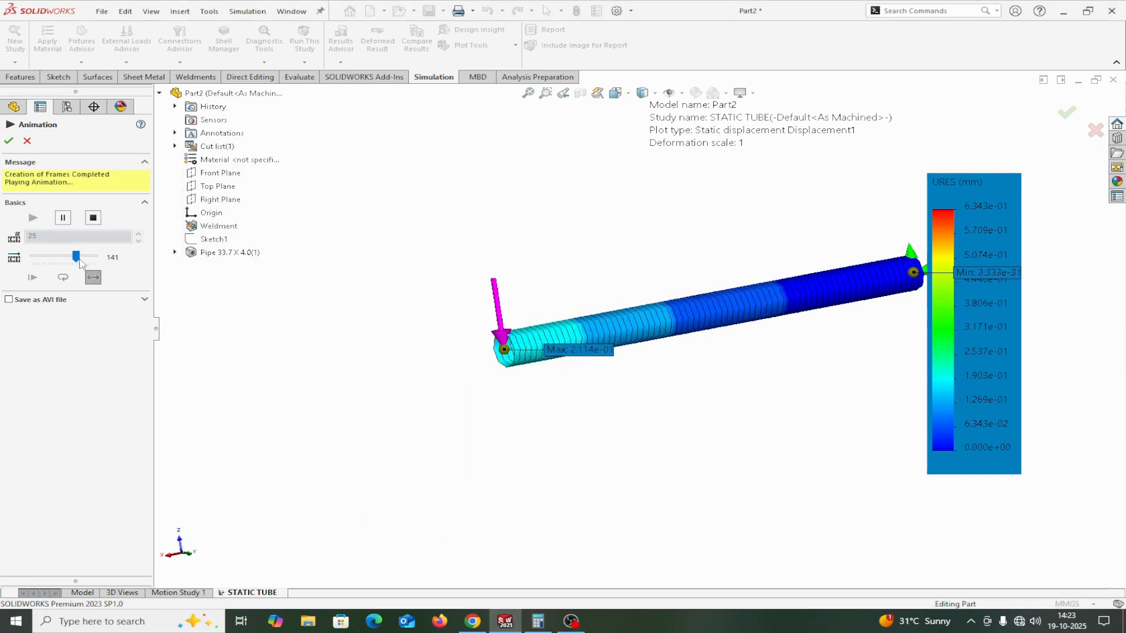
Slow the displacement animation to speed 81, replay it with 27 frames and close the animation.
{"action": "mouse_move", "coordinate": [77, 257]}
{"action": "left_mouse_down"}
{"action": "mouse_move", "coordinate": [97, 257]}
{"action": "mouse_move", "coordinate": [59, 258]}
{"action": "left_mouse_up"}
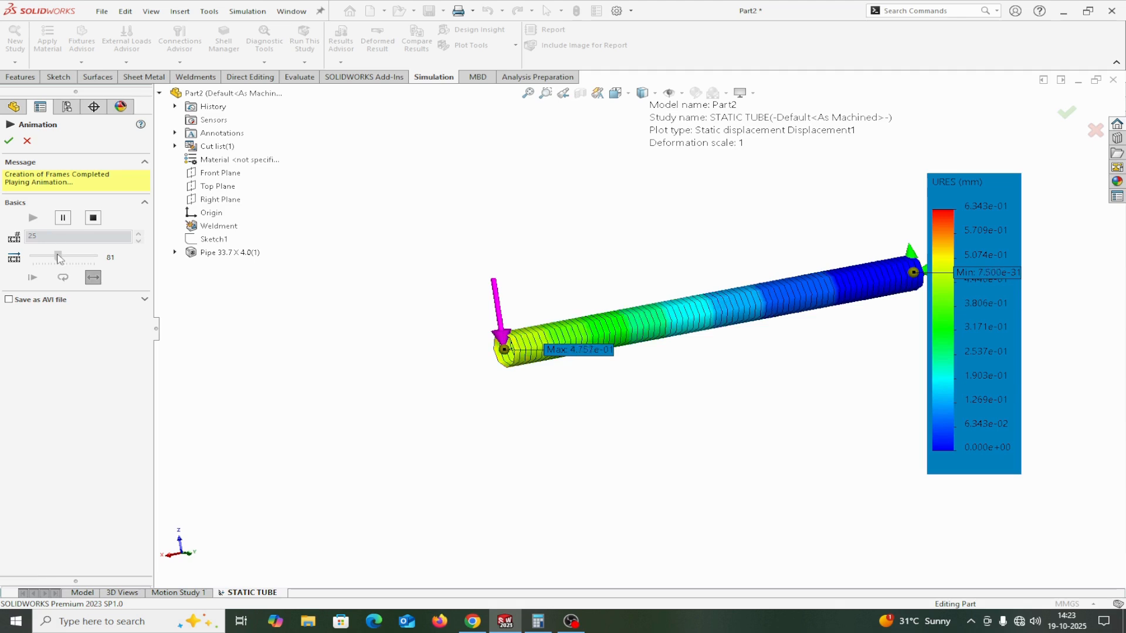
{"action": "left_click", "coordinate": [92, 217]}
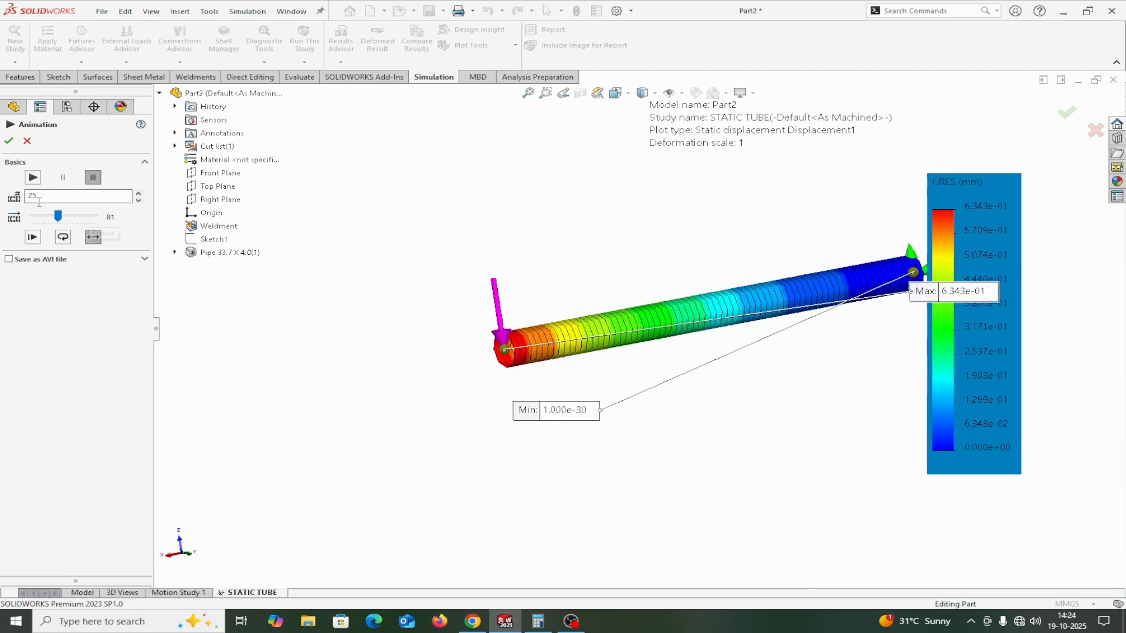
{"action": "left_click", "coordinate": [139, 193]}
{"action": "left_click", "coordinate": [33, 177]}
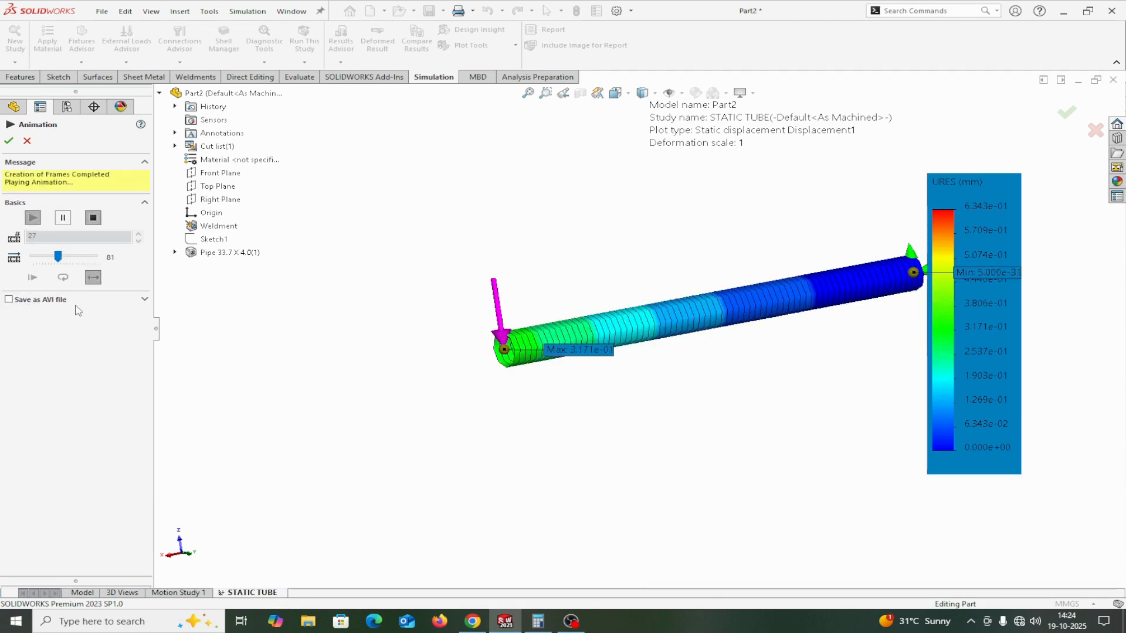
{"action": "left_click", "coordinate": [9, 142]}
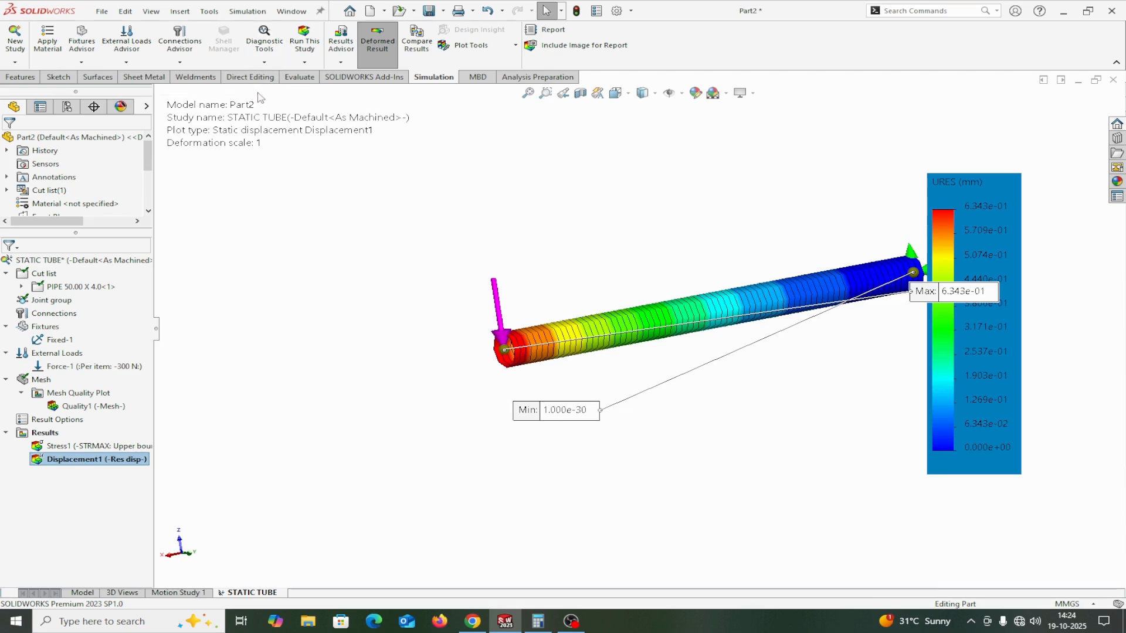
{"action": "left_click", "coordinate": [241, 13]}
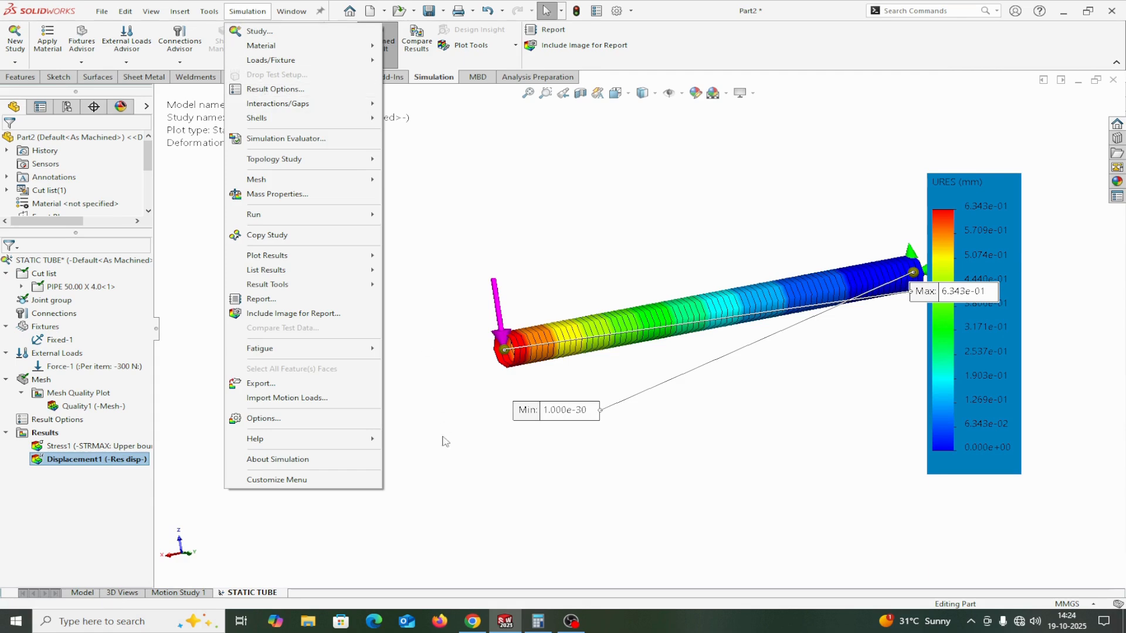
{"action": "left_click", "coordinate": [261, 419]}
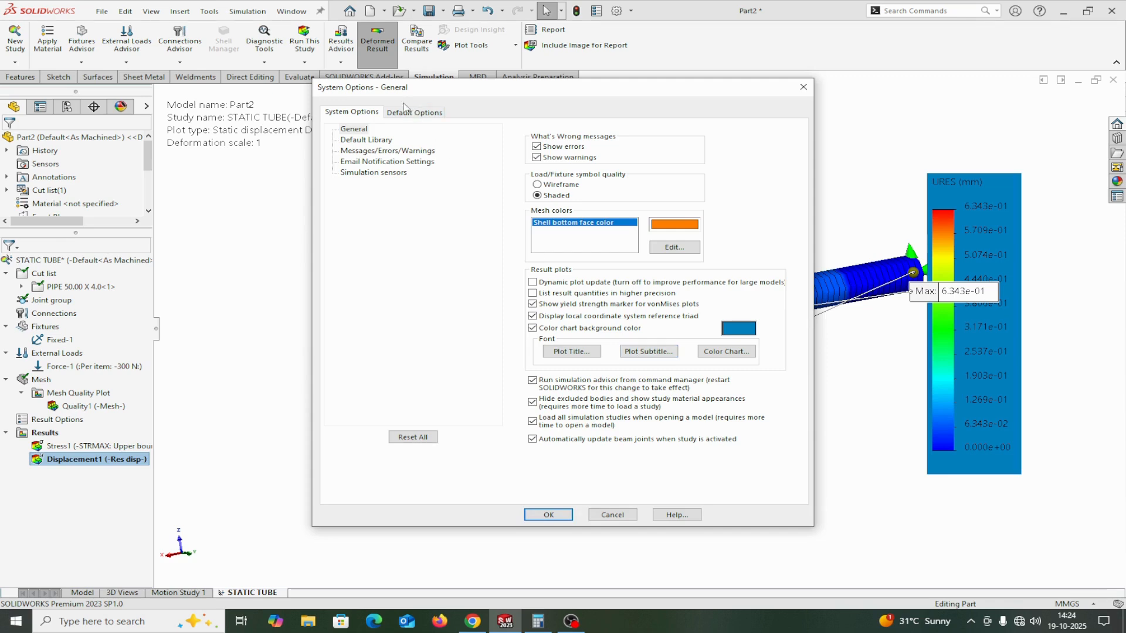
{"action": "left_click", "coordinate": [803, 87]}
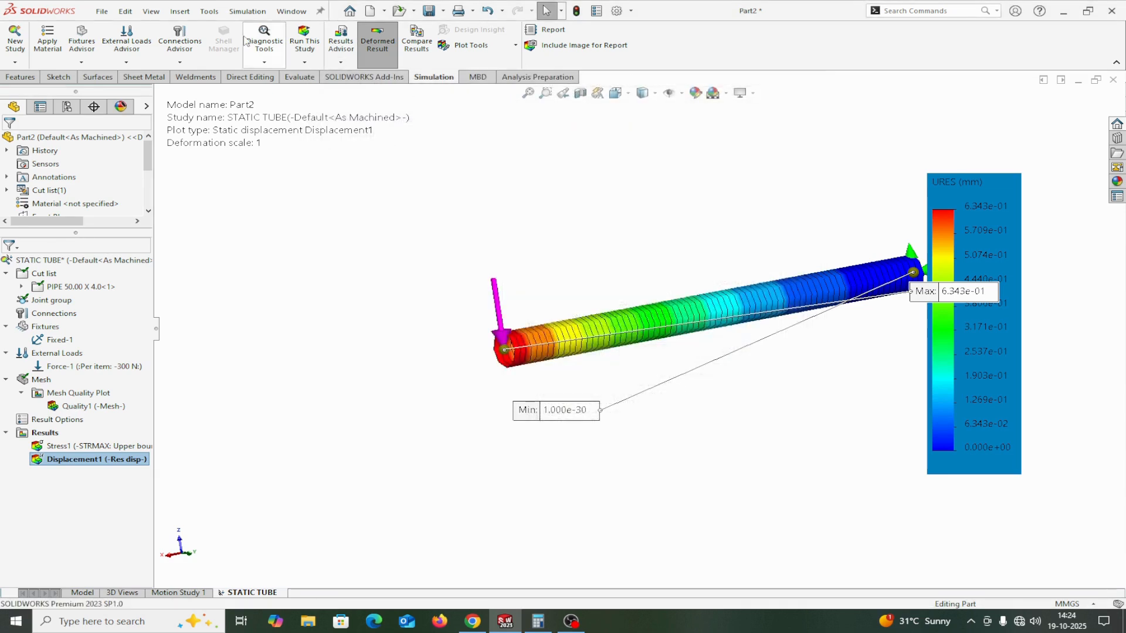
Set the result plots' subtitle font size to 16 in the Simulation system options.
{"action": "left_click", "coordinate": [245, 13]}
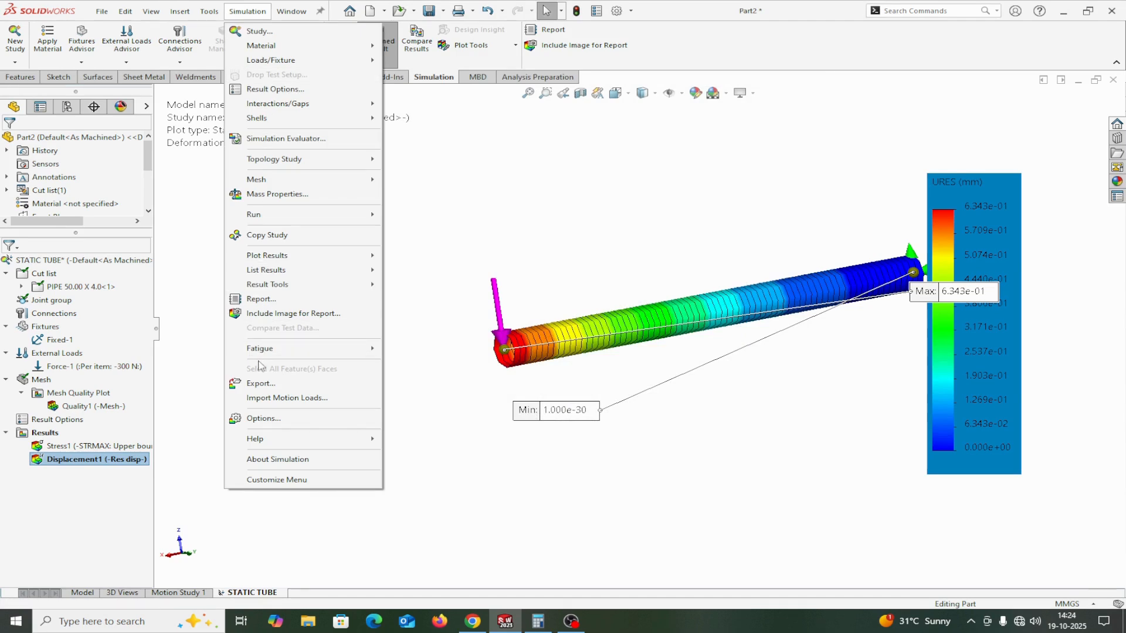
{"action": "left_click", "coordinate": [258, 418]}
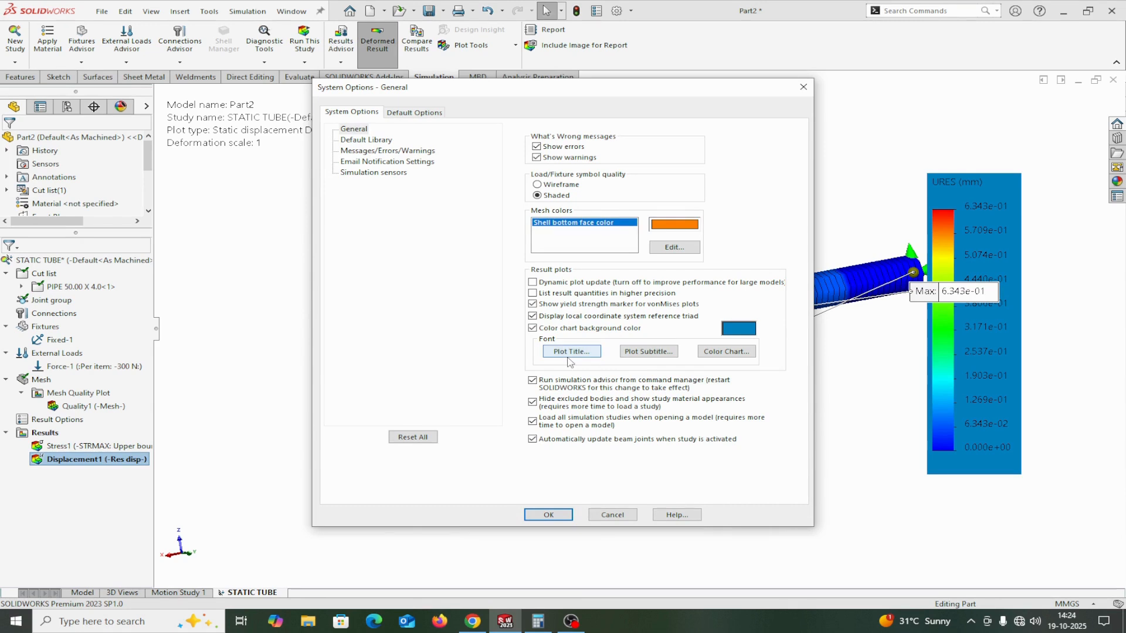
{"action": "left_click", "coordinate": [721, 351]}
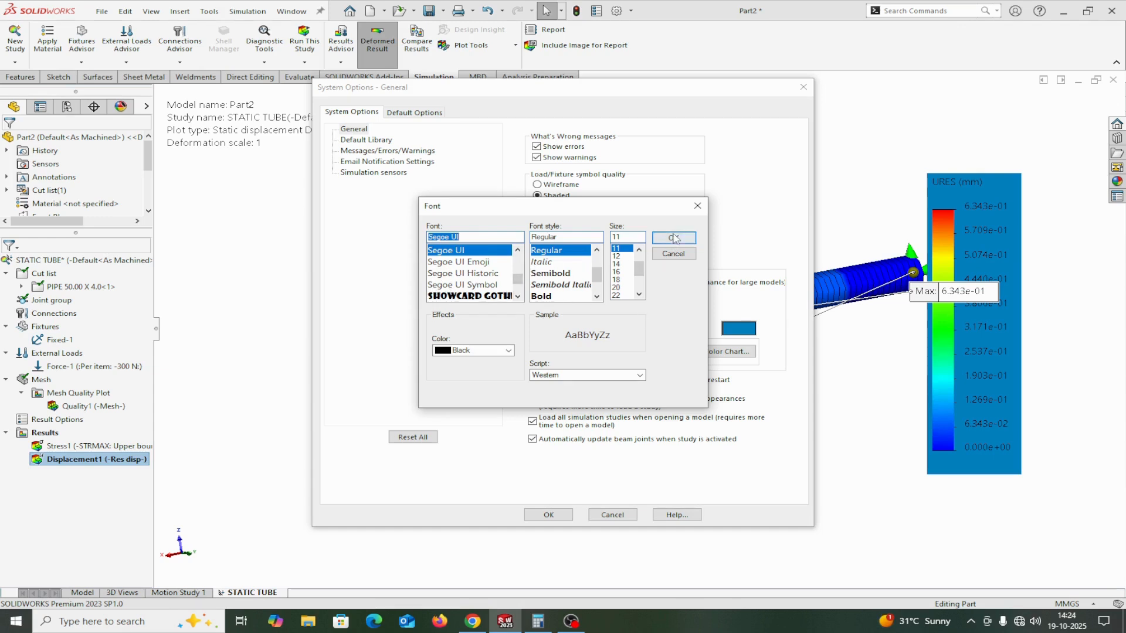
{"action": "left_click", "coordinate": [697, 206]}
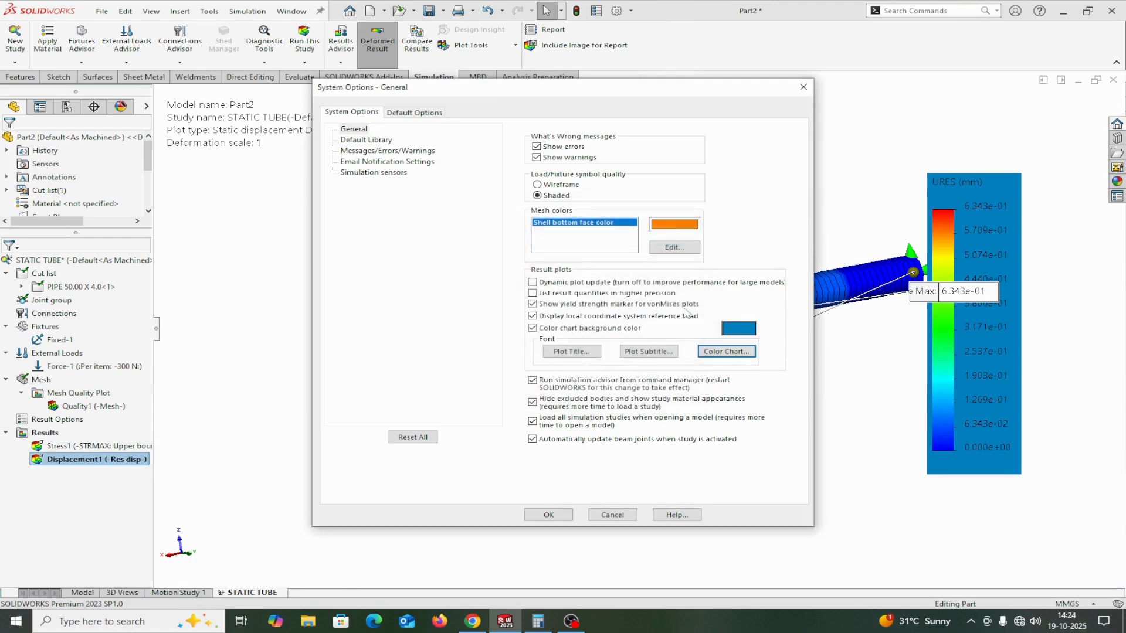
{"action": "left_click", "coordinate": [645, 352]}
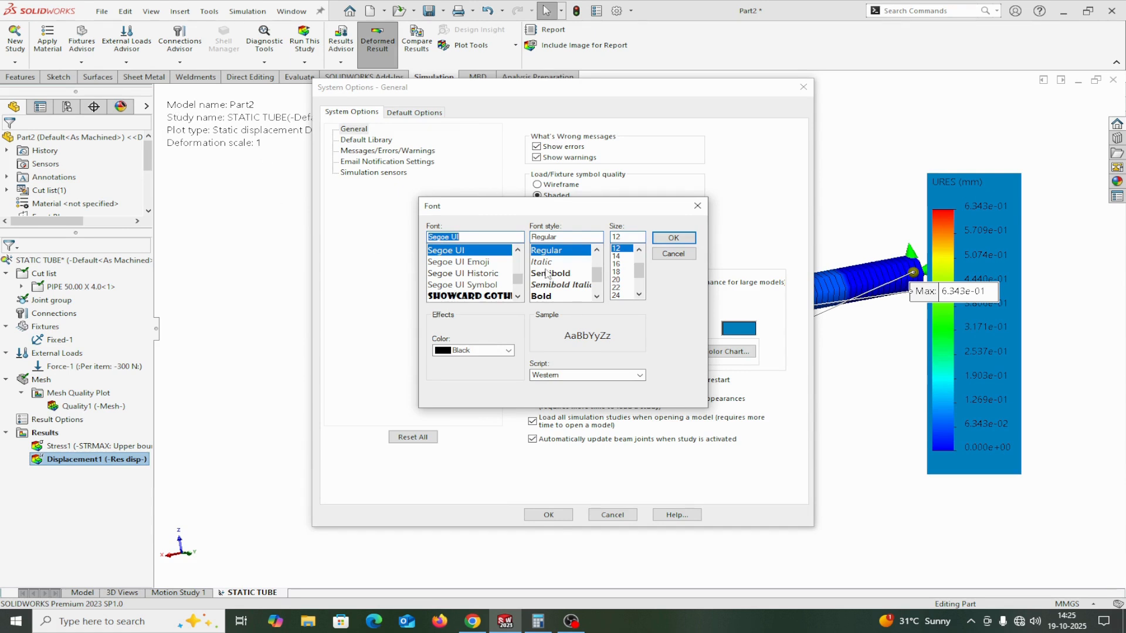
{"action": "left_click", "coordinate": [623, 272]}
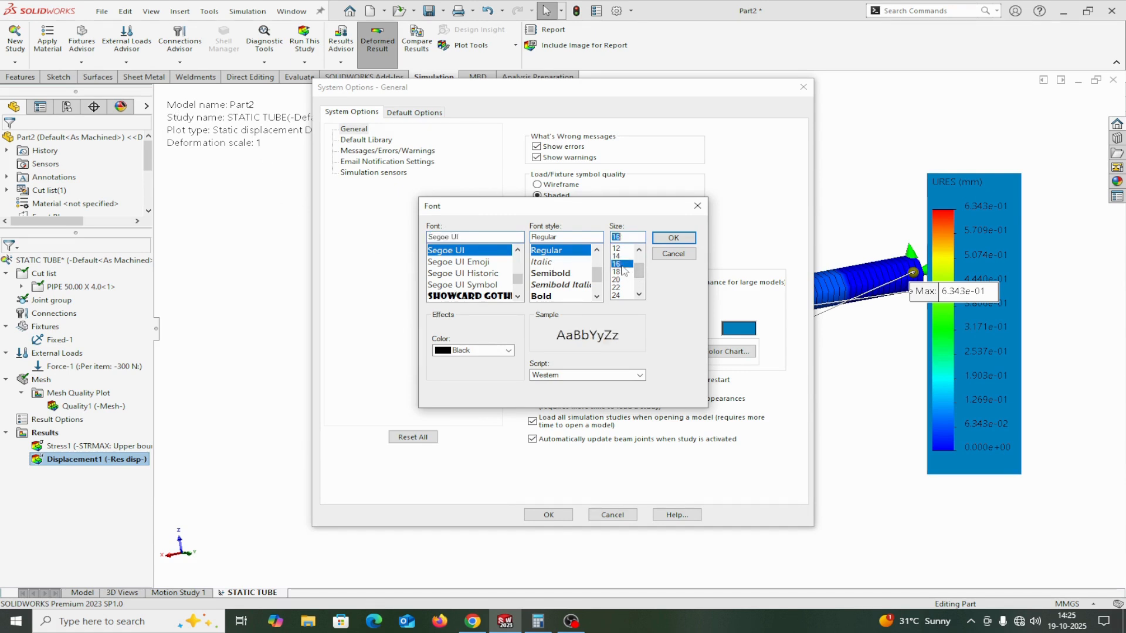
{"action": "left_click", "coordinate": [672, 238]}
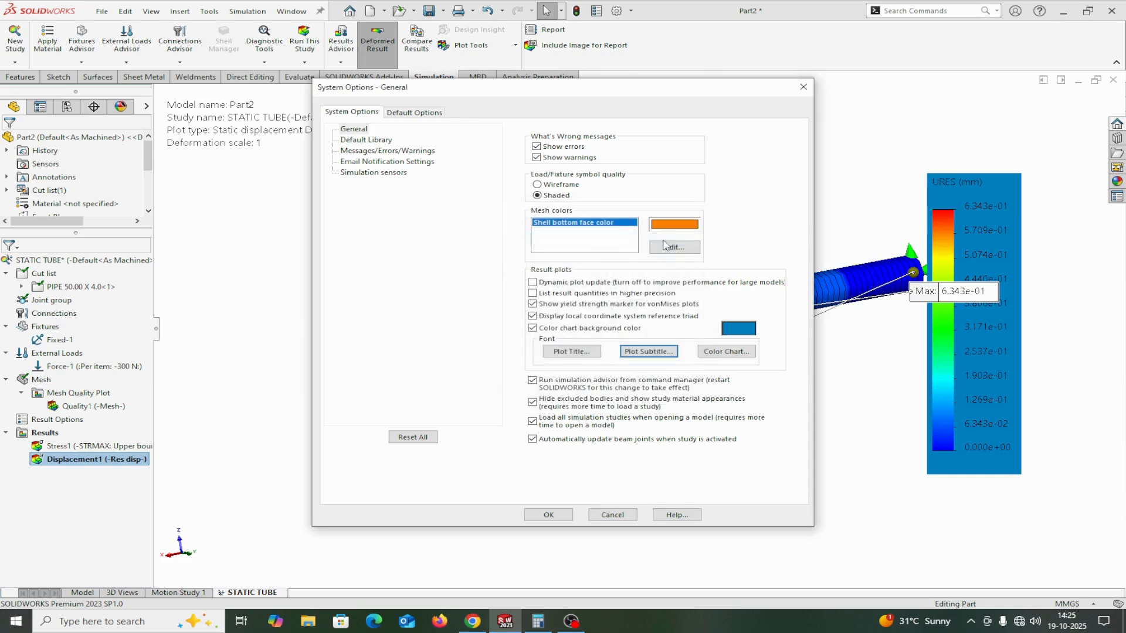
{"action": "left_click", "coordinate": [550, 514]}
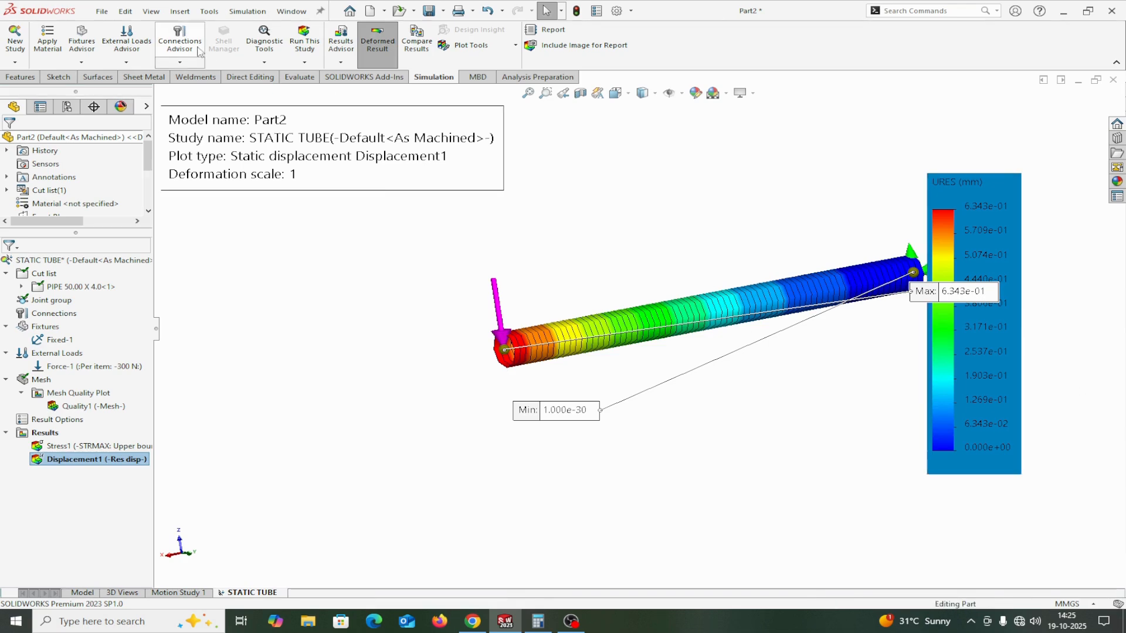
Set the color chart background to yellow, and move the maximum annotation off the chart to below the pipe.
{"action": "left_click", "coordinate": [247, 11]}
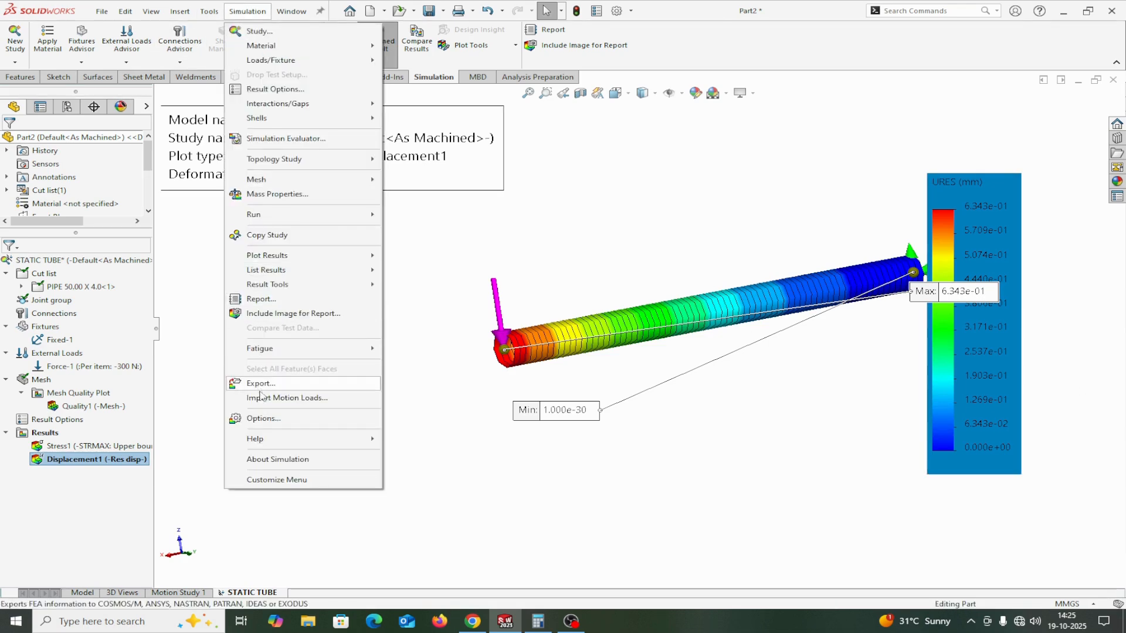
{"action": "left_click", "coordinate": [263, 418]}
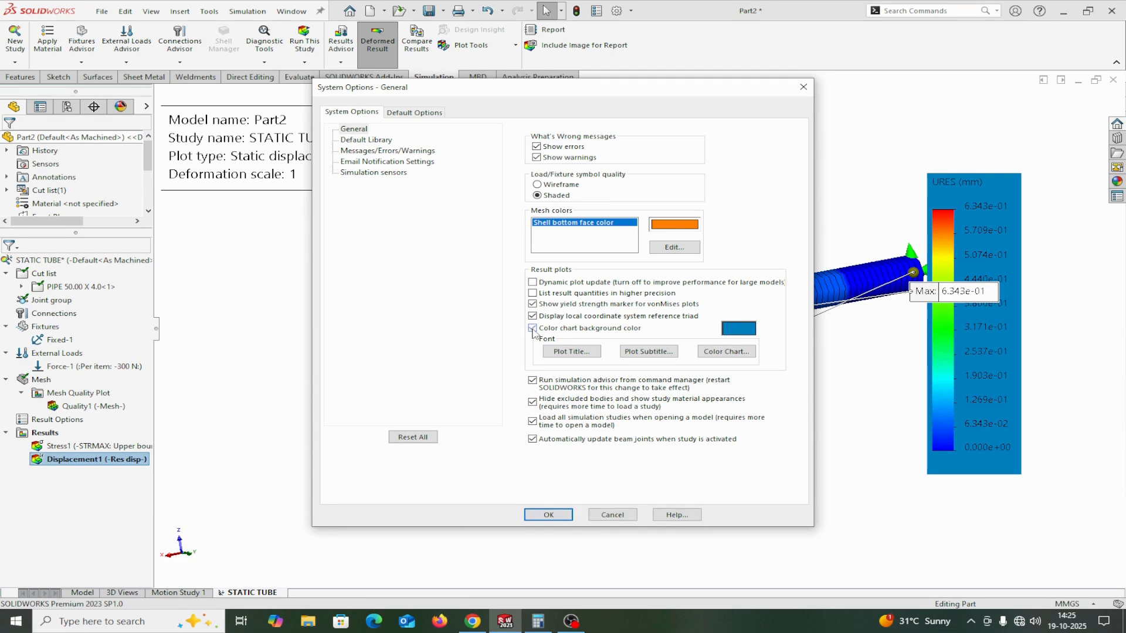
{"action": "left_click", "coordinate": [728, 329]}
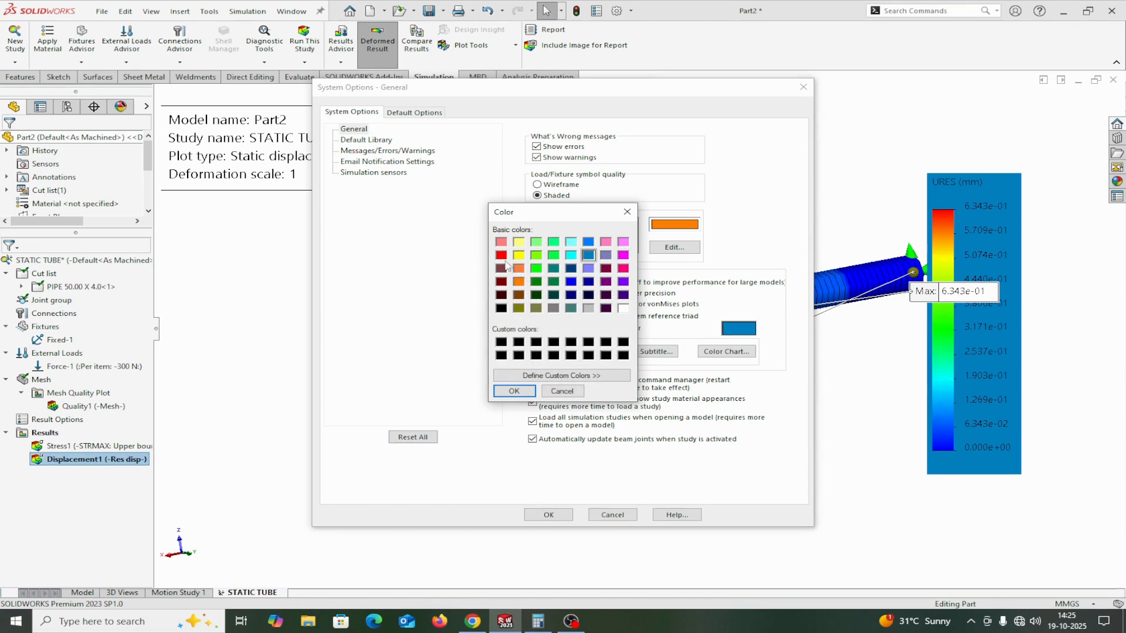
{"action": "left_click", "coordinate": [518, 256]}
{"action": "left_click", "coordinate": [514, 391]}
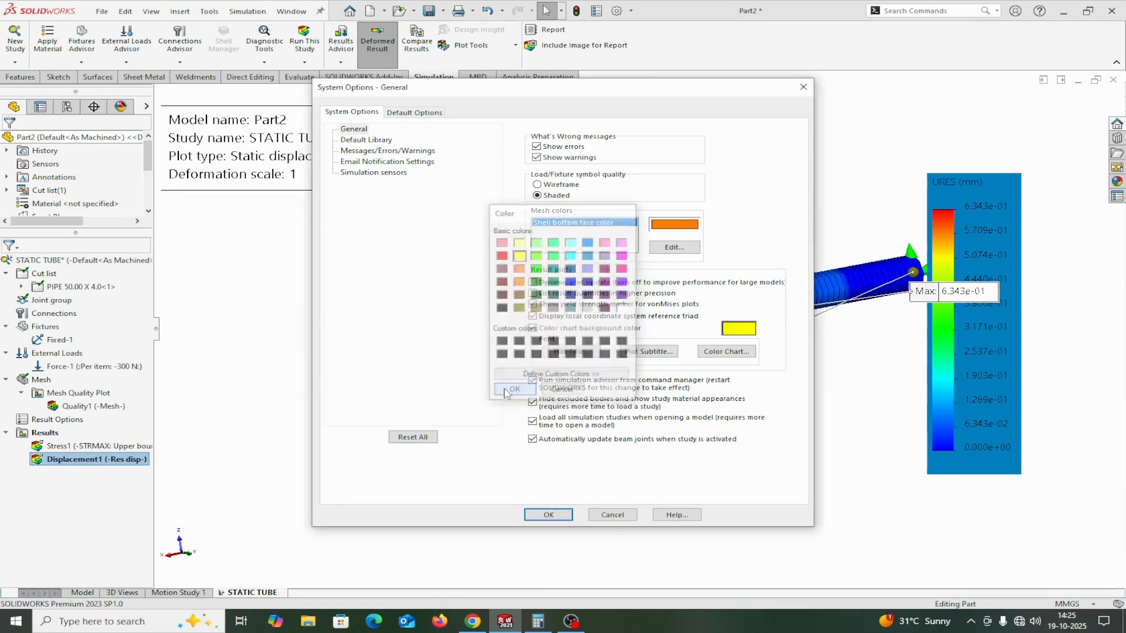
{"action": "left_click", "coordinate": [548, 515]}
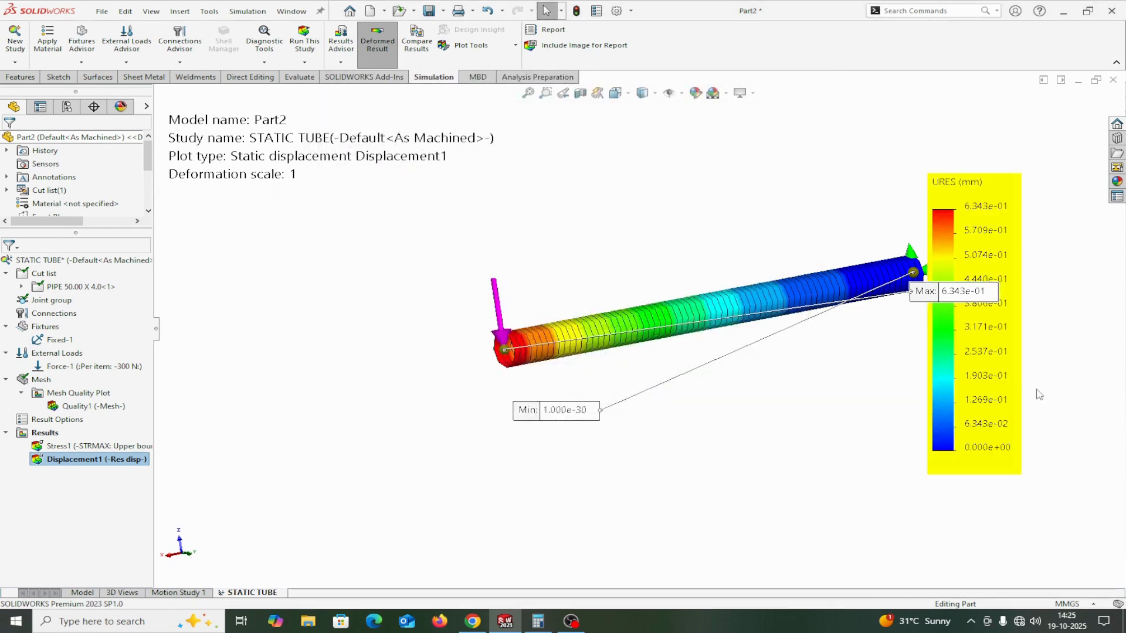
{"action": "left_click_drag", "start_coordinate": [938, 299], "coordinate": [823, 384]}
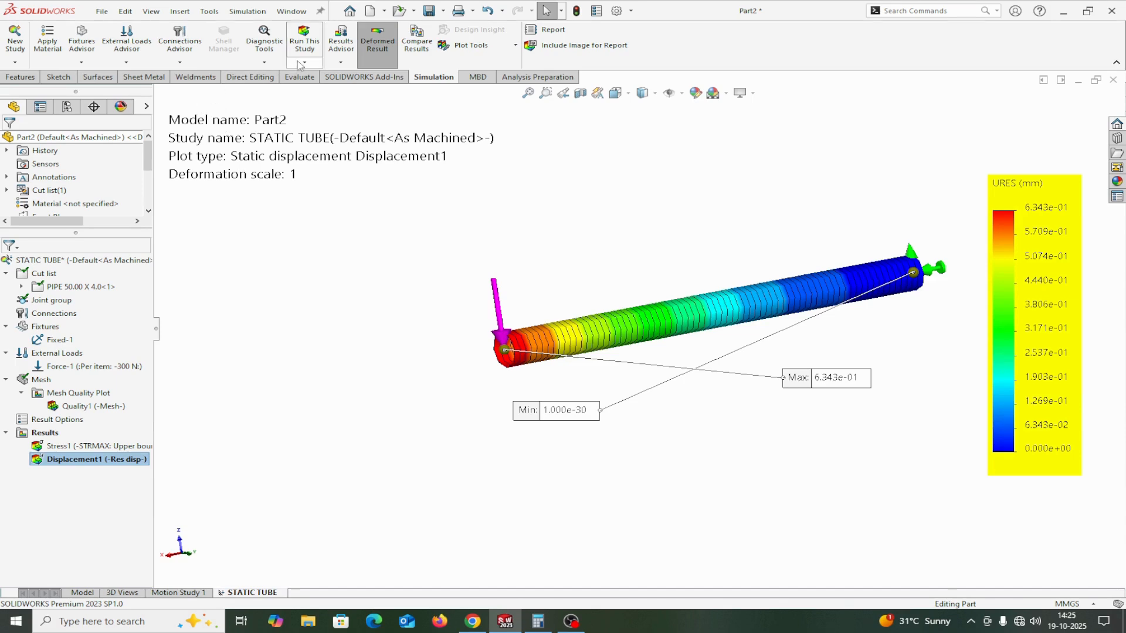
Create a Factor of Safety plot for all bodies with the Automatic criterion, showing the factor of safety distribution.
{"action": "left_click", "coordinate": [340, 62]}
{"action": "mouse_move", "coordinate": [384, 108]}
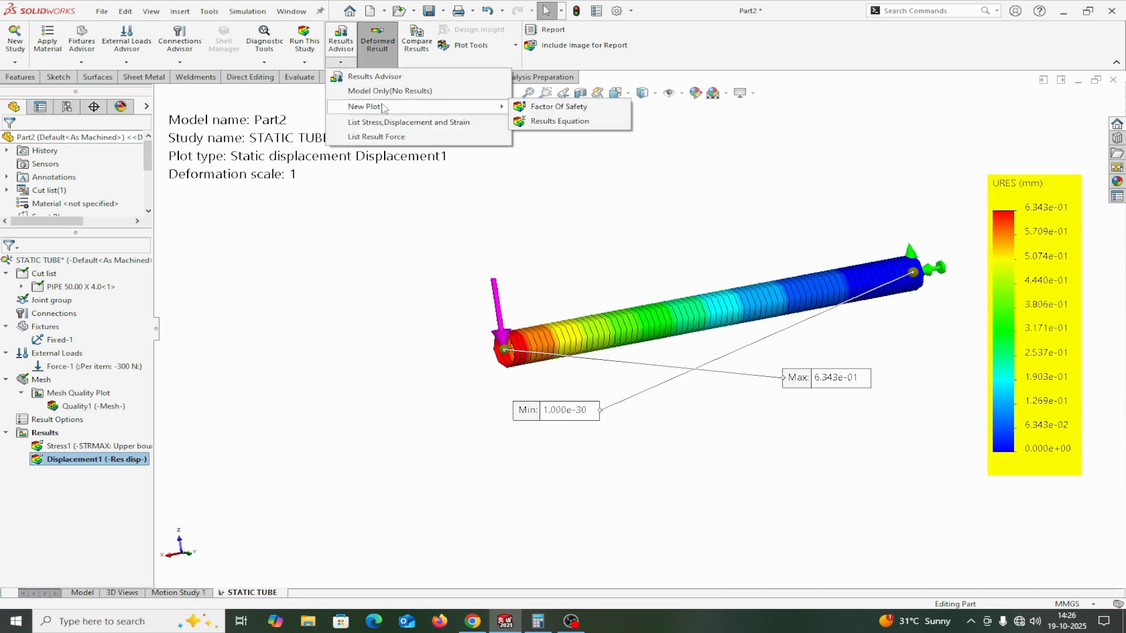
{"action": "left_click", "coordinate": [549, 110]}
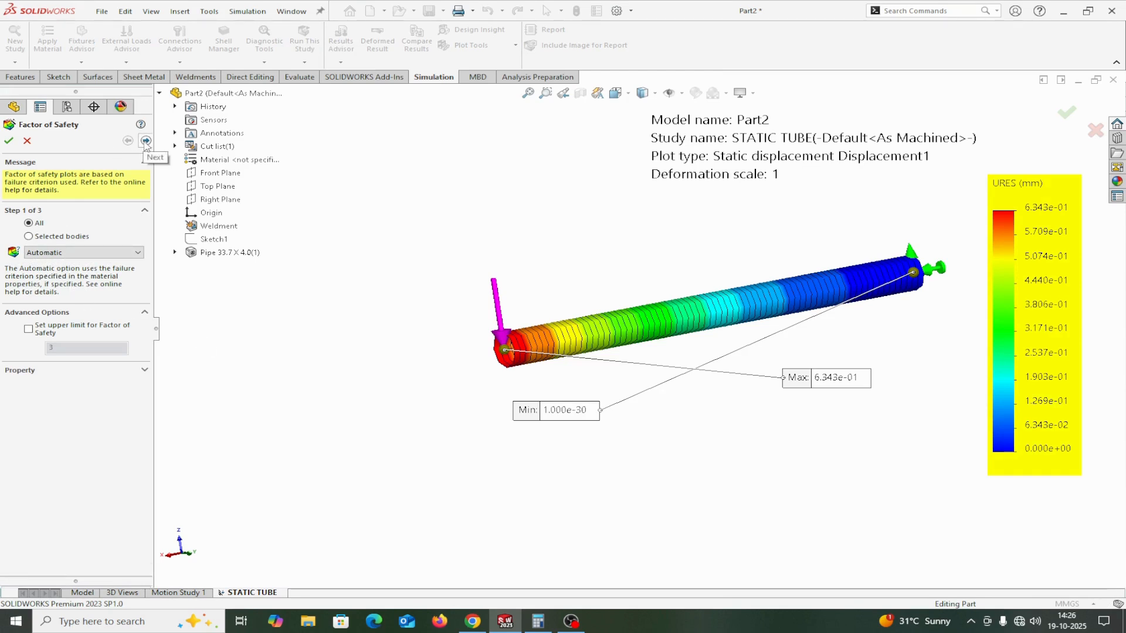
{"action": "left_click", "coordinate": [145, 141]}
{"action": "left_click", "coordinate": [146, 142]}
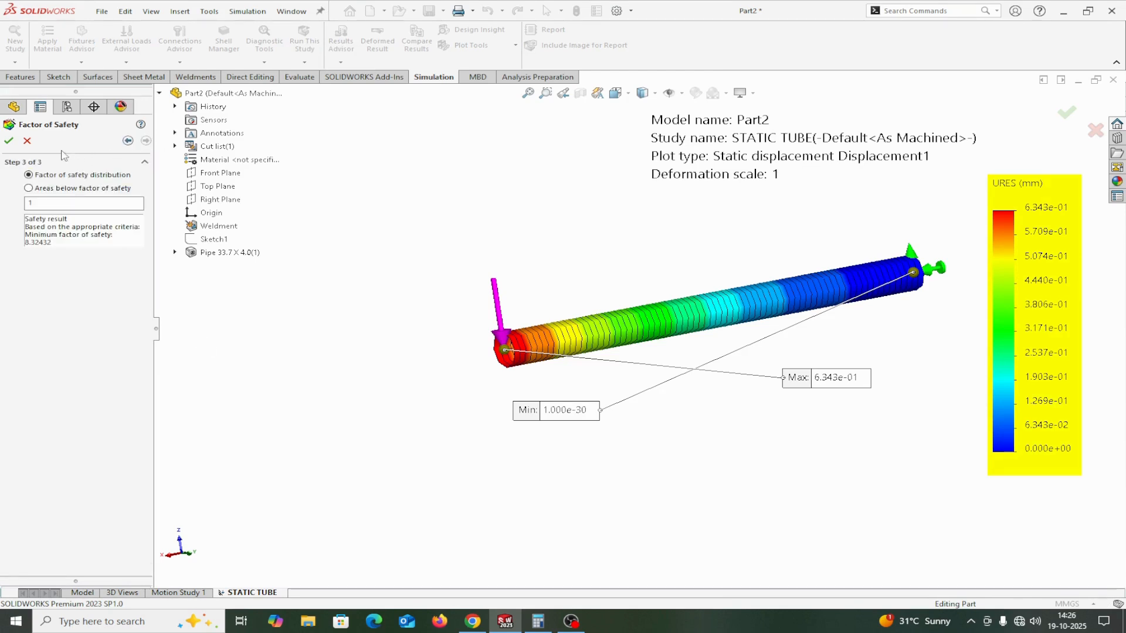
{"action": "left_click", "coordinate": [14, 142]}
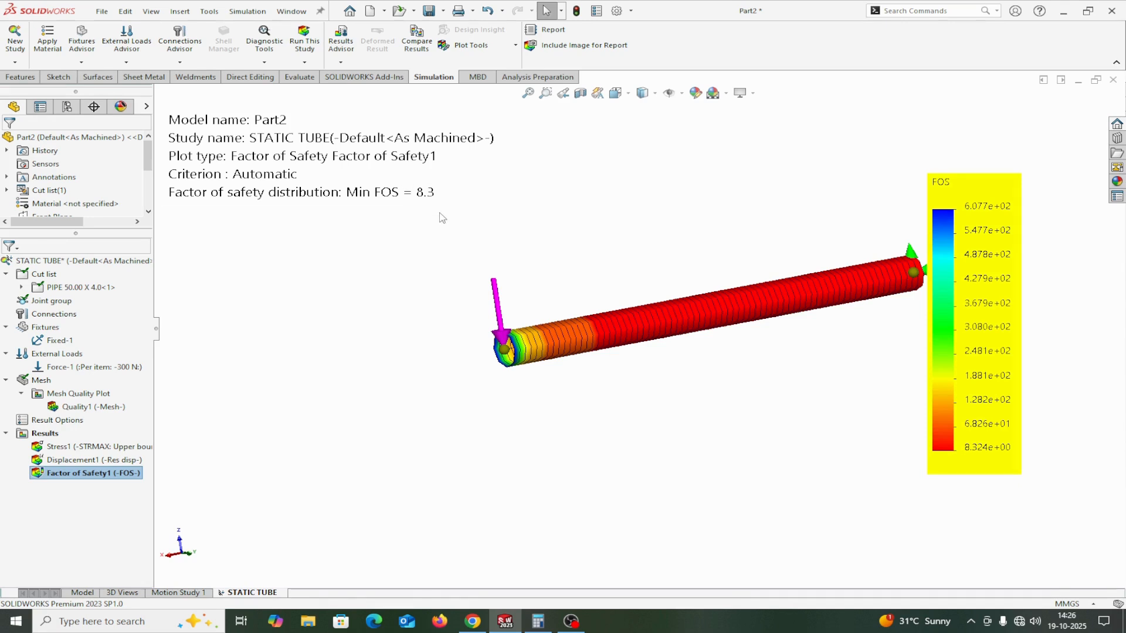
Switch to Calculator, multiply the minimum factor of safety 8.3 by the 300 N load, and close the calculator.
{"action": "left_click", "coordinate": [536, 621]}
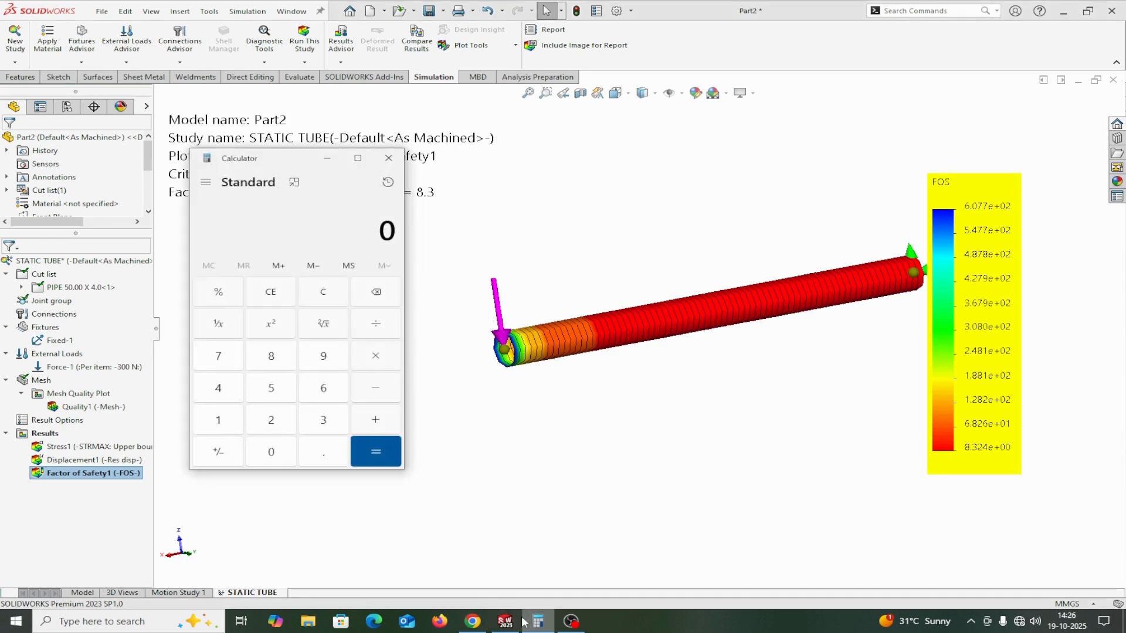
{"action": "left_click", "coordinate": [274, 365]}
{"action": "left_click", "coordinate": [324, 452]}
{"action": "left_click", "coordinate": [327, 420]}
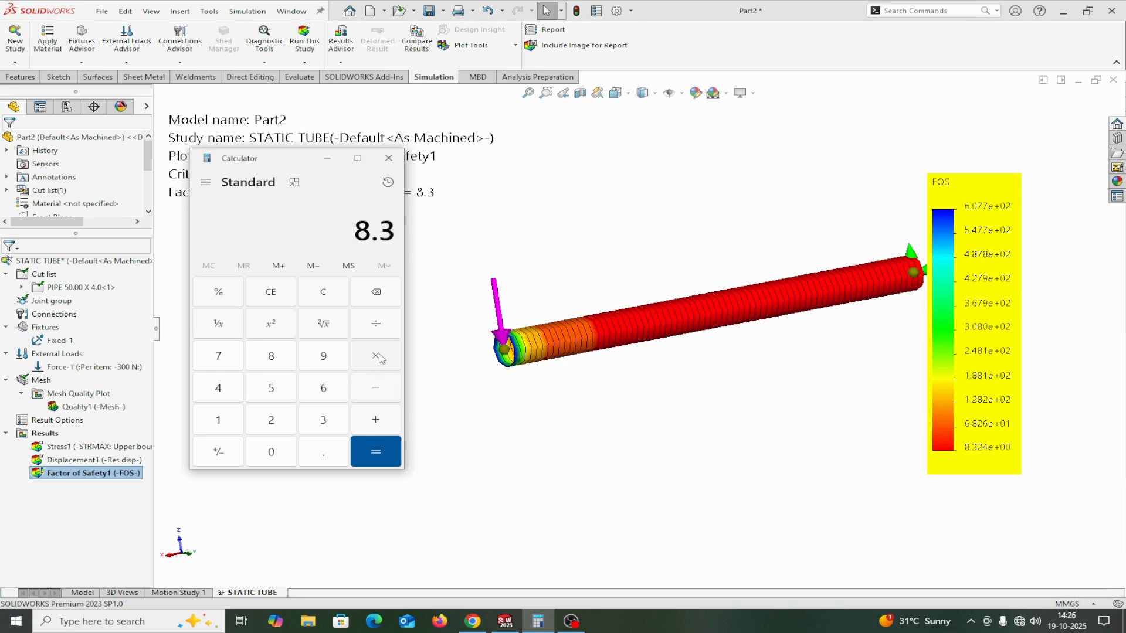
{"action": "left_click", "coordinate": [380, 359]}
{"action": "left_click", "coordinate": [321, 427]}
{"action": "left_click", "coordinate": [273, 459]}
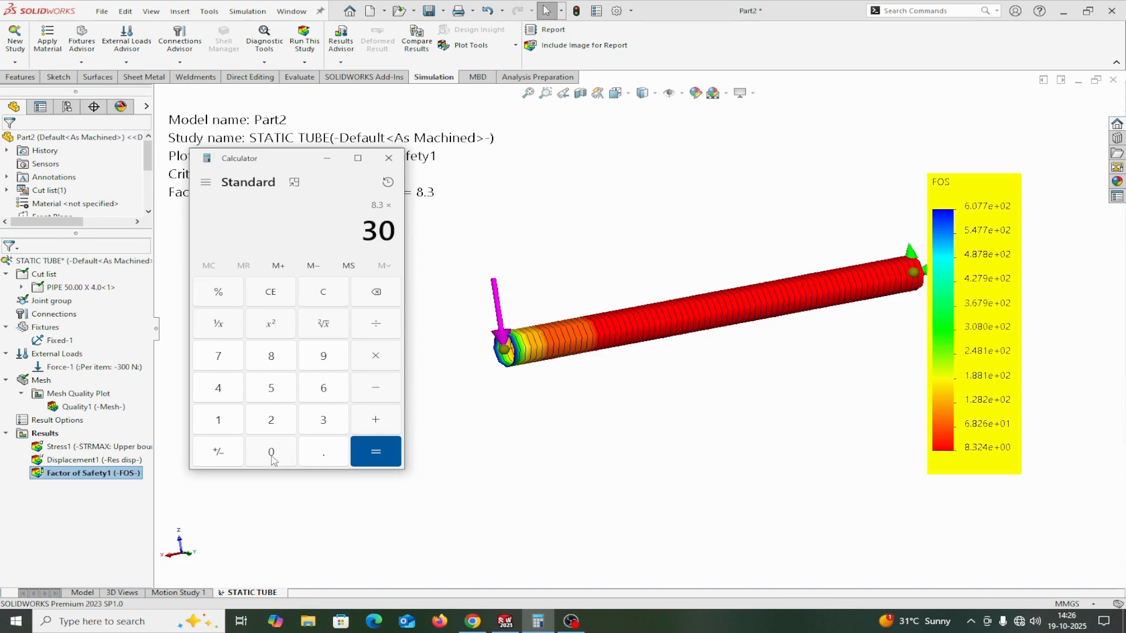
{"action": "left_click", "coordinate": [272, 458]}
{"action": "left_click", "coordinate": [362, 452]}
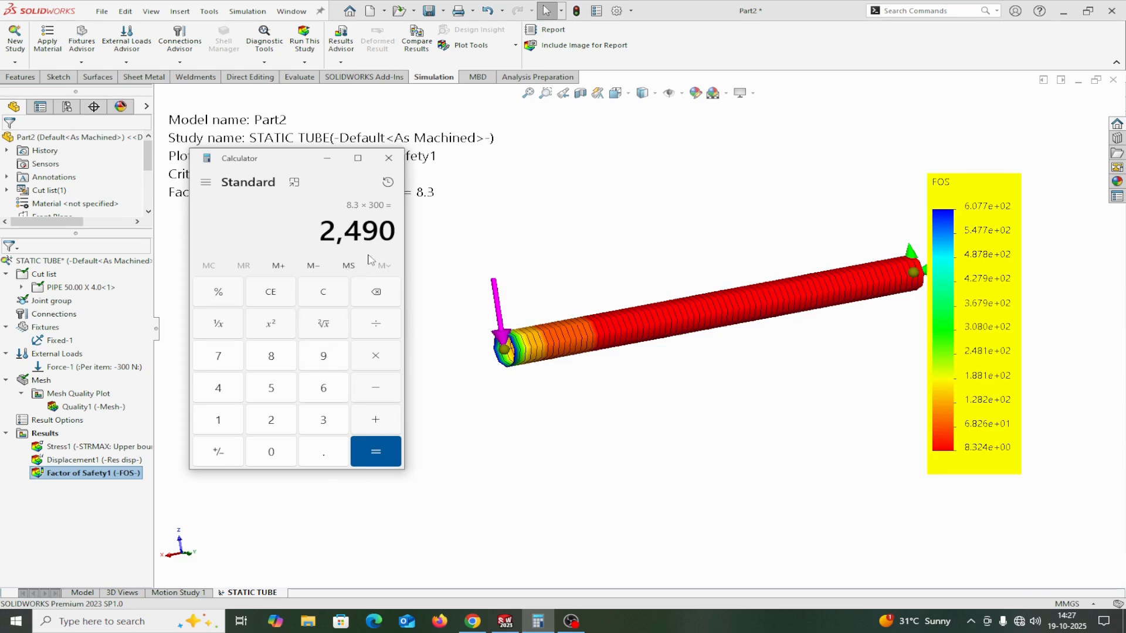
{"action": "left_click", "coordinate": [368, 455]}
{"action": "left_click", "coordinate": [388, 158]}
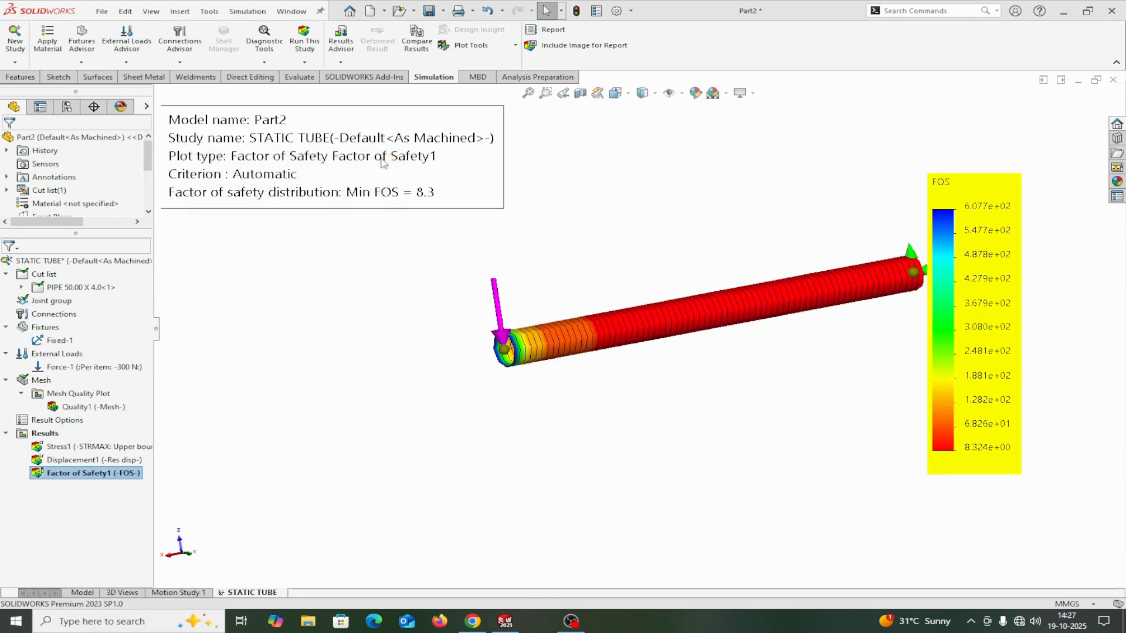